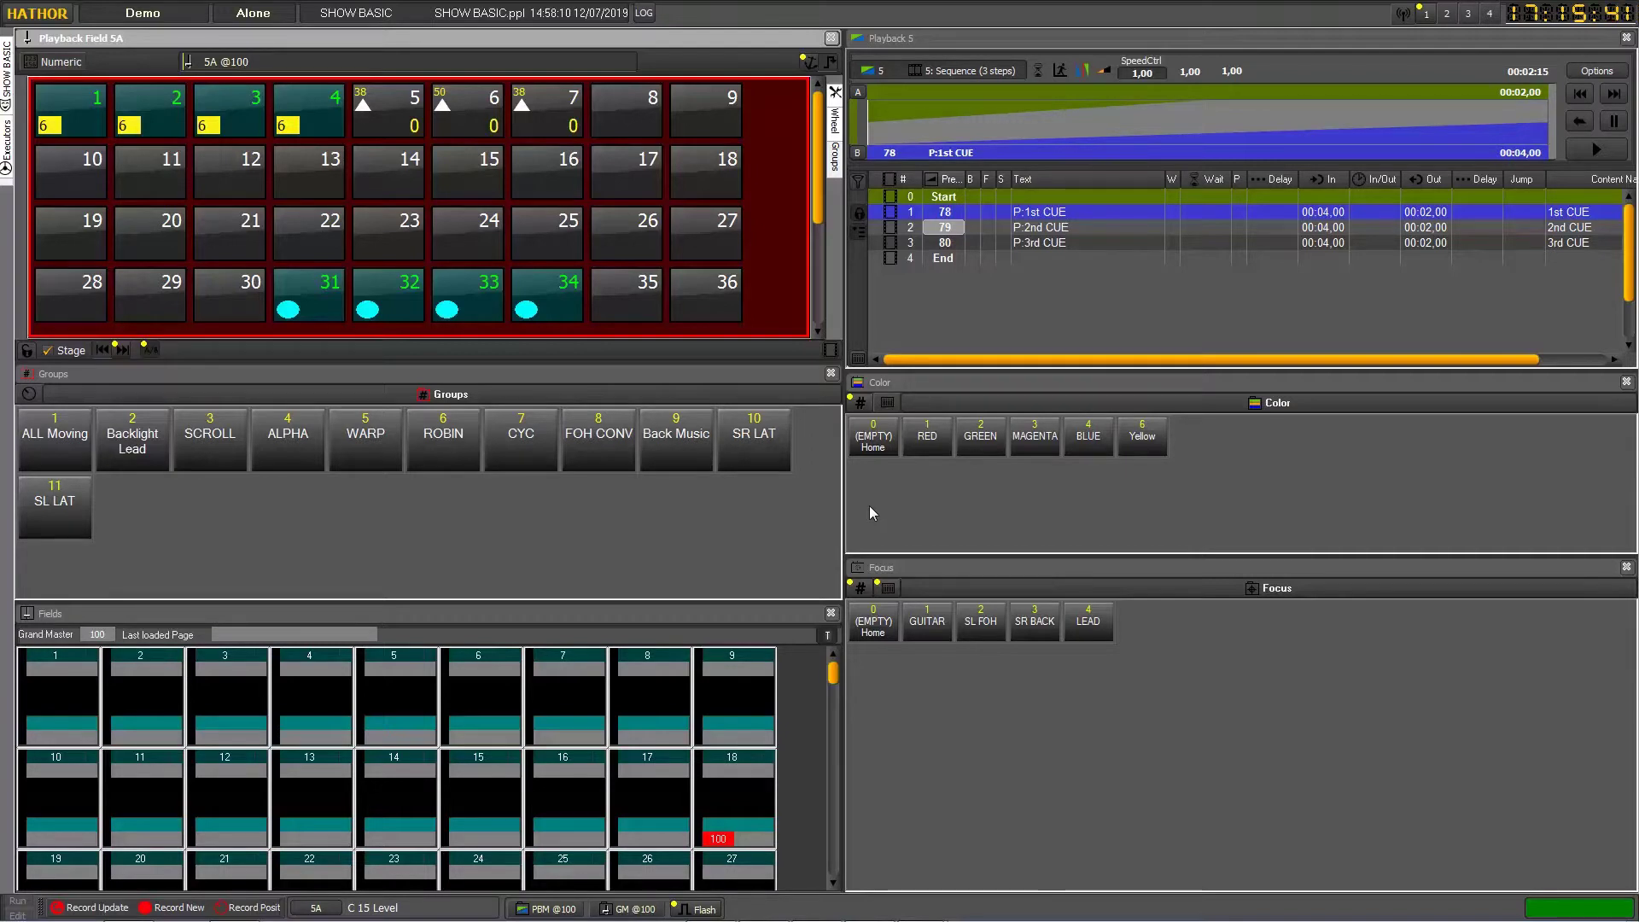
Step: Review the In times of the first two cues and skip the playback ahead to the 1st cue
left_click(1342, 215)
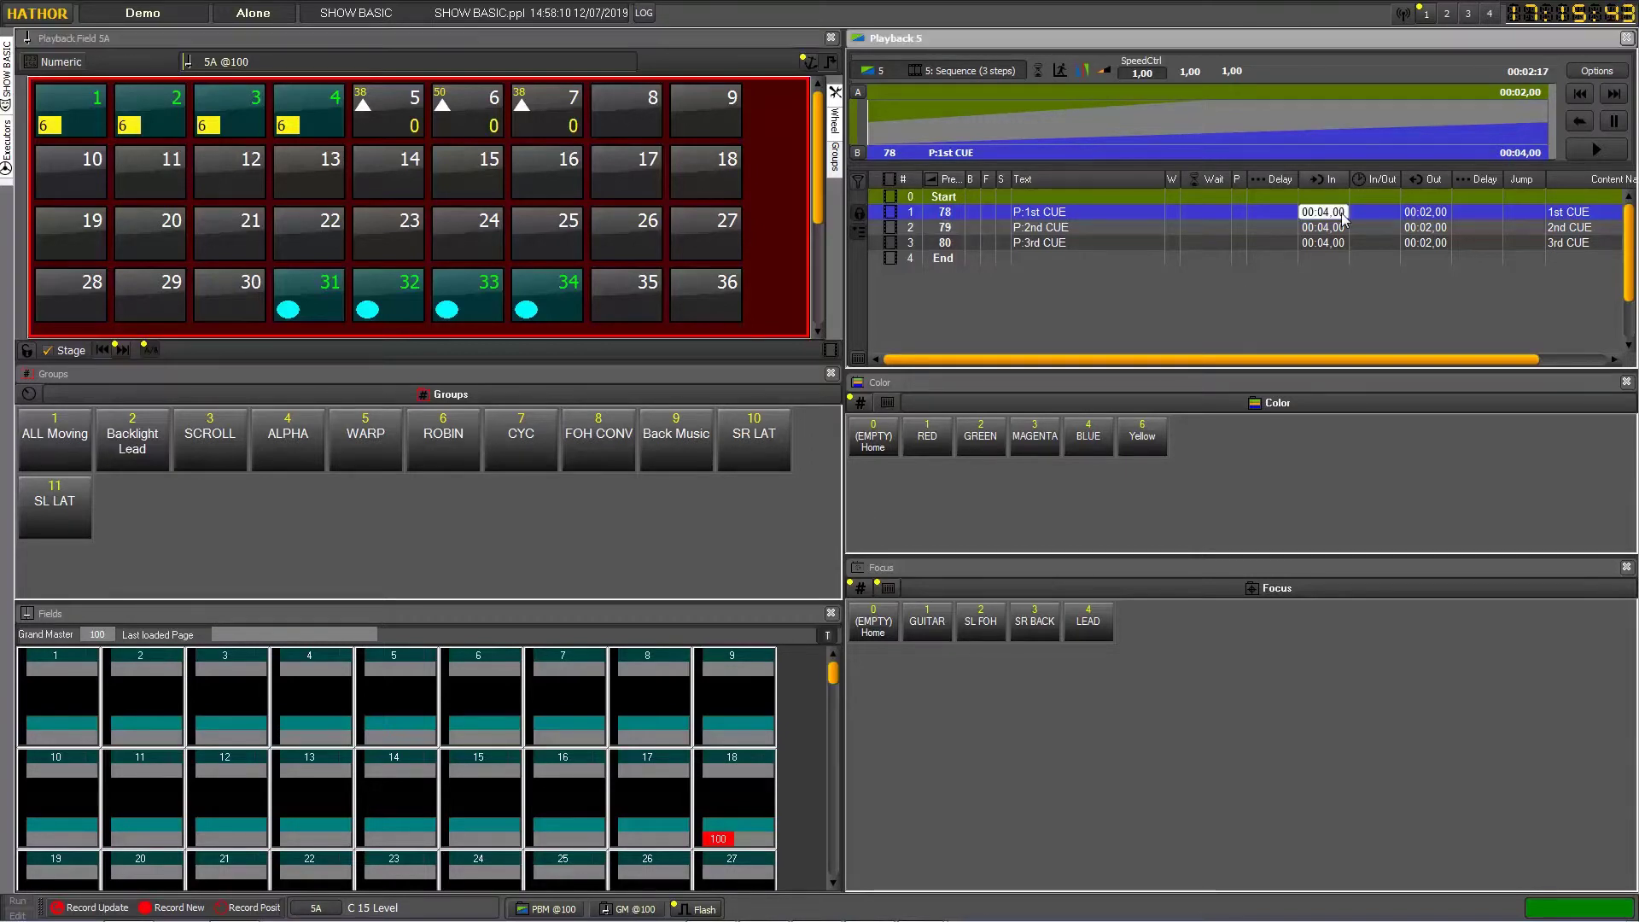
left_click(1325, 229)
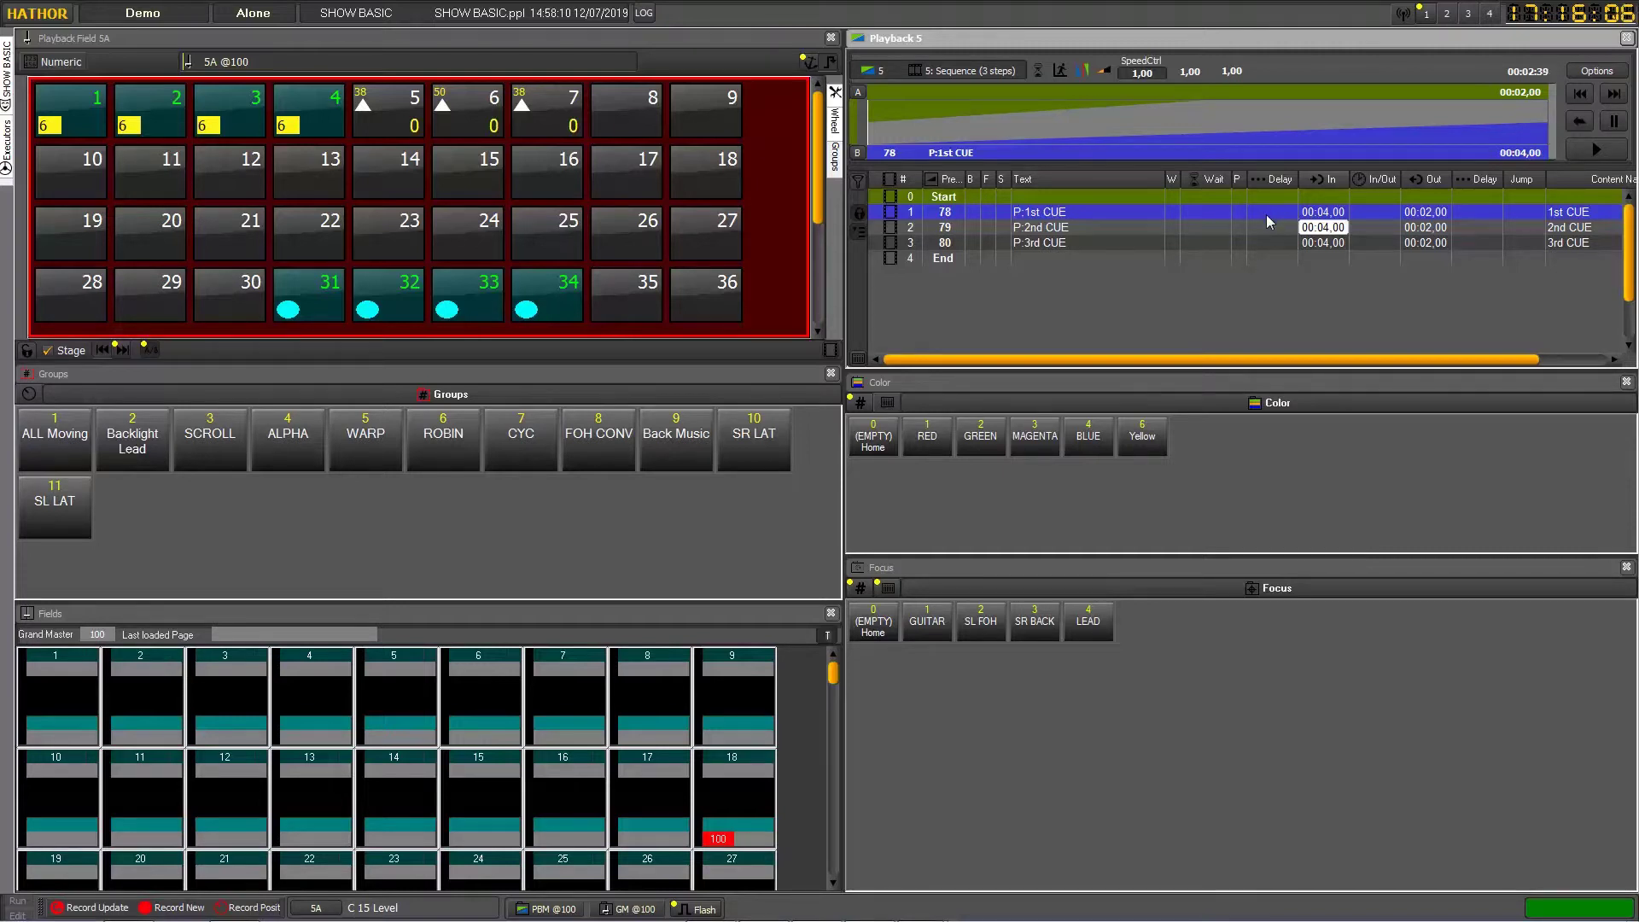
left_click(1613, 95)
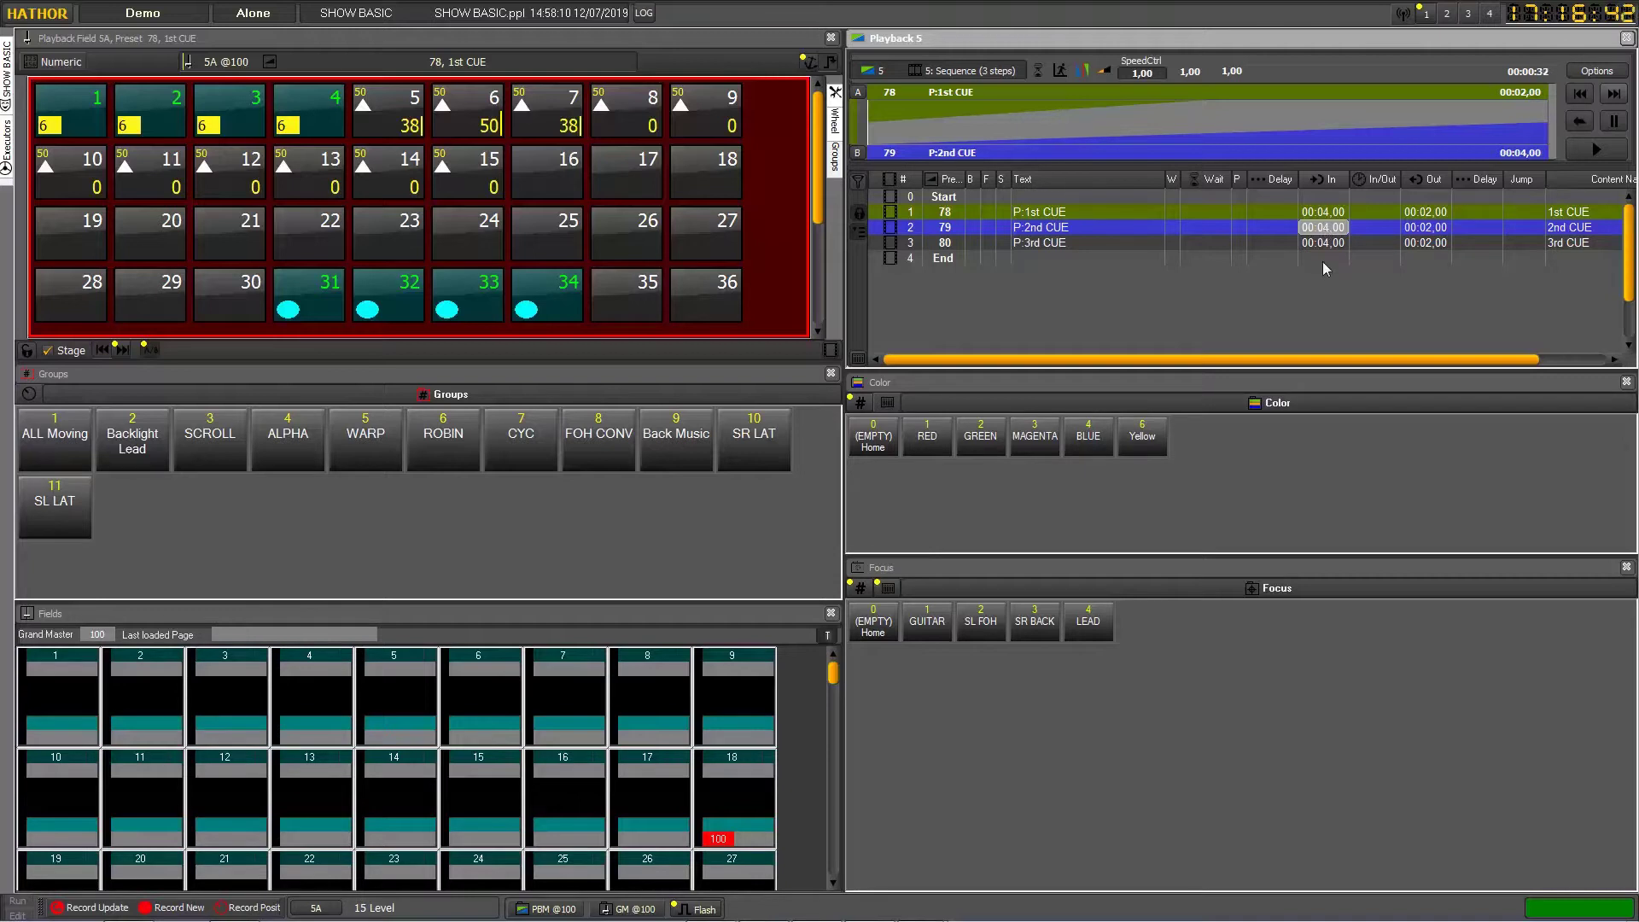
Step: Set the 1st cue's In time to 9 s and Out time to 4 s, and replay it from the sequence start
double_click(1326, 213)
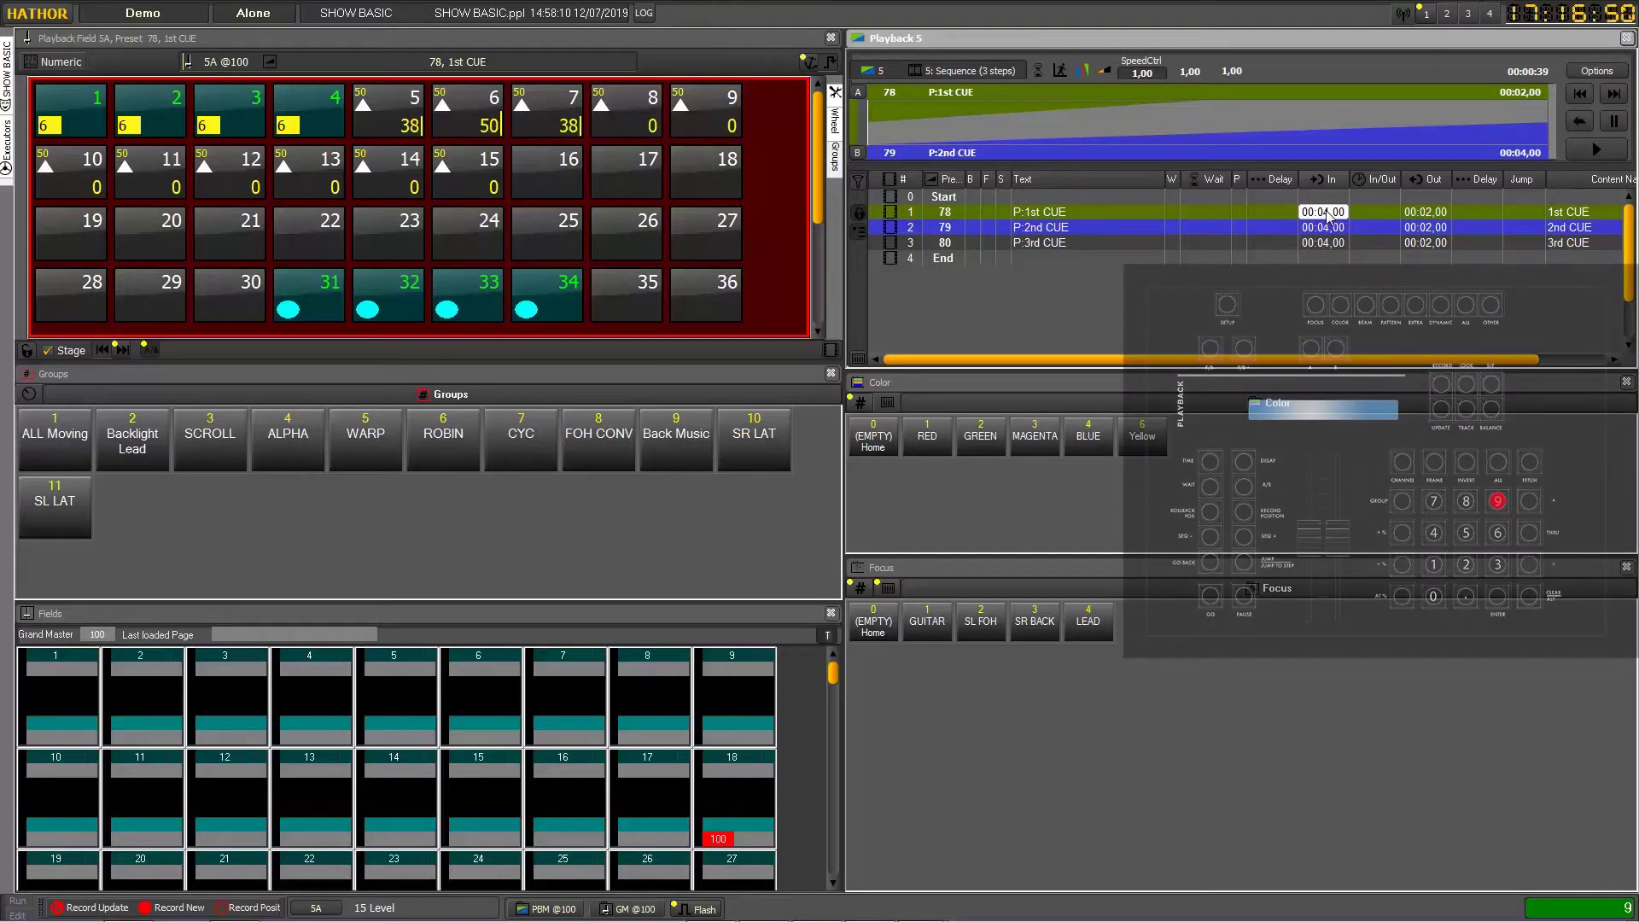
type("9")
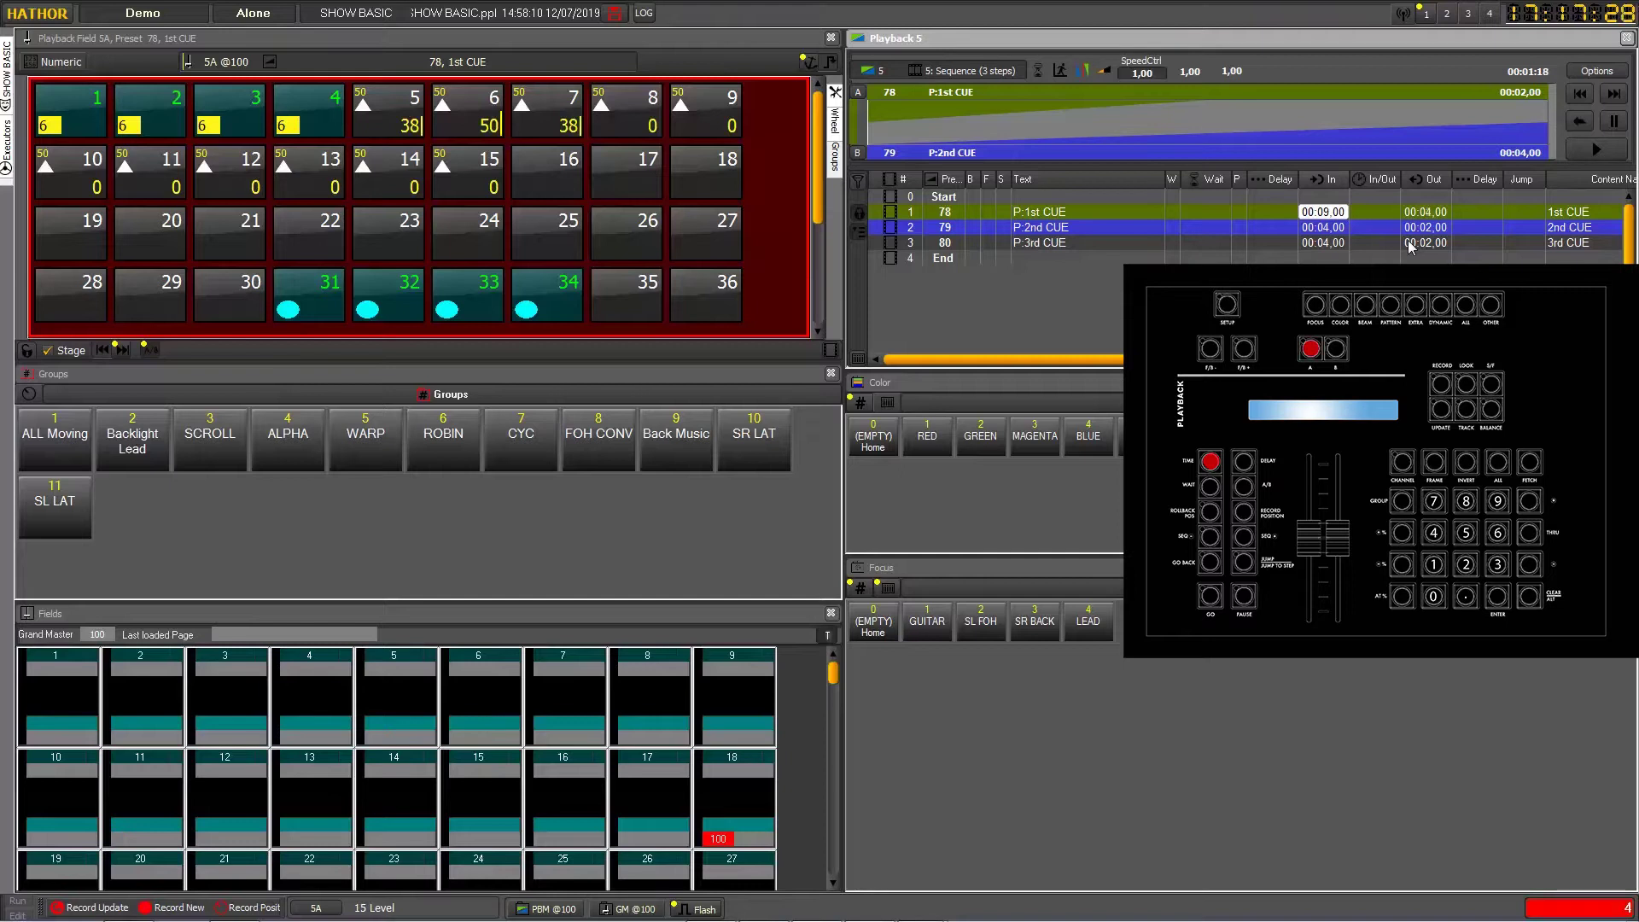
left_click(1439, 215)
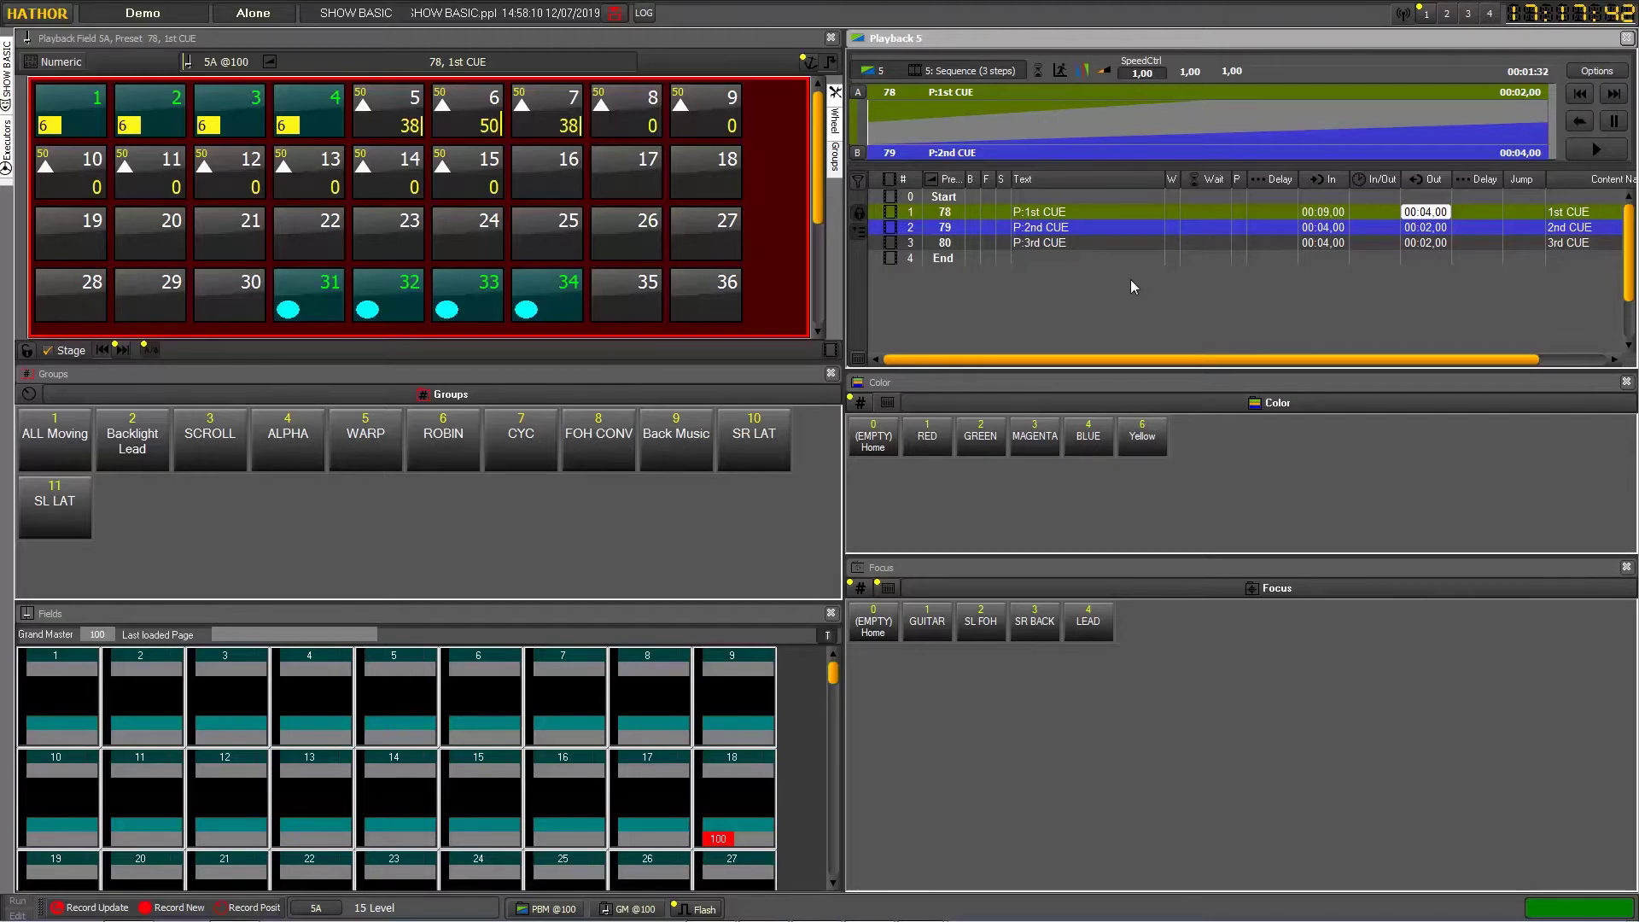
left_click(1580, 94)
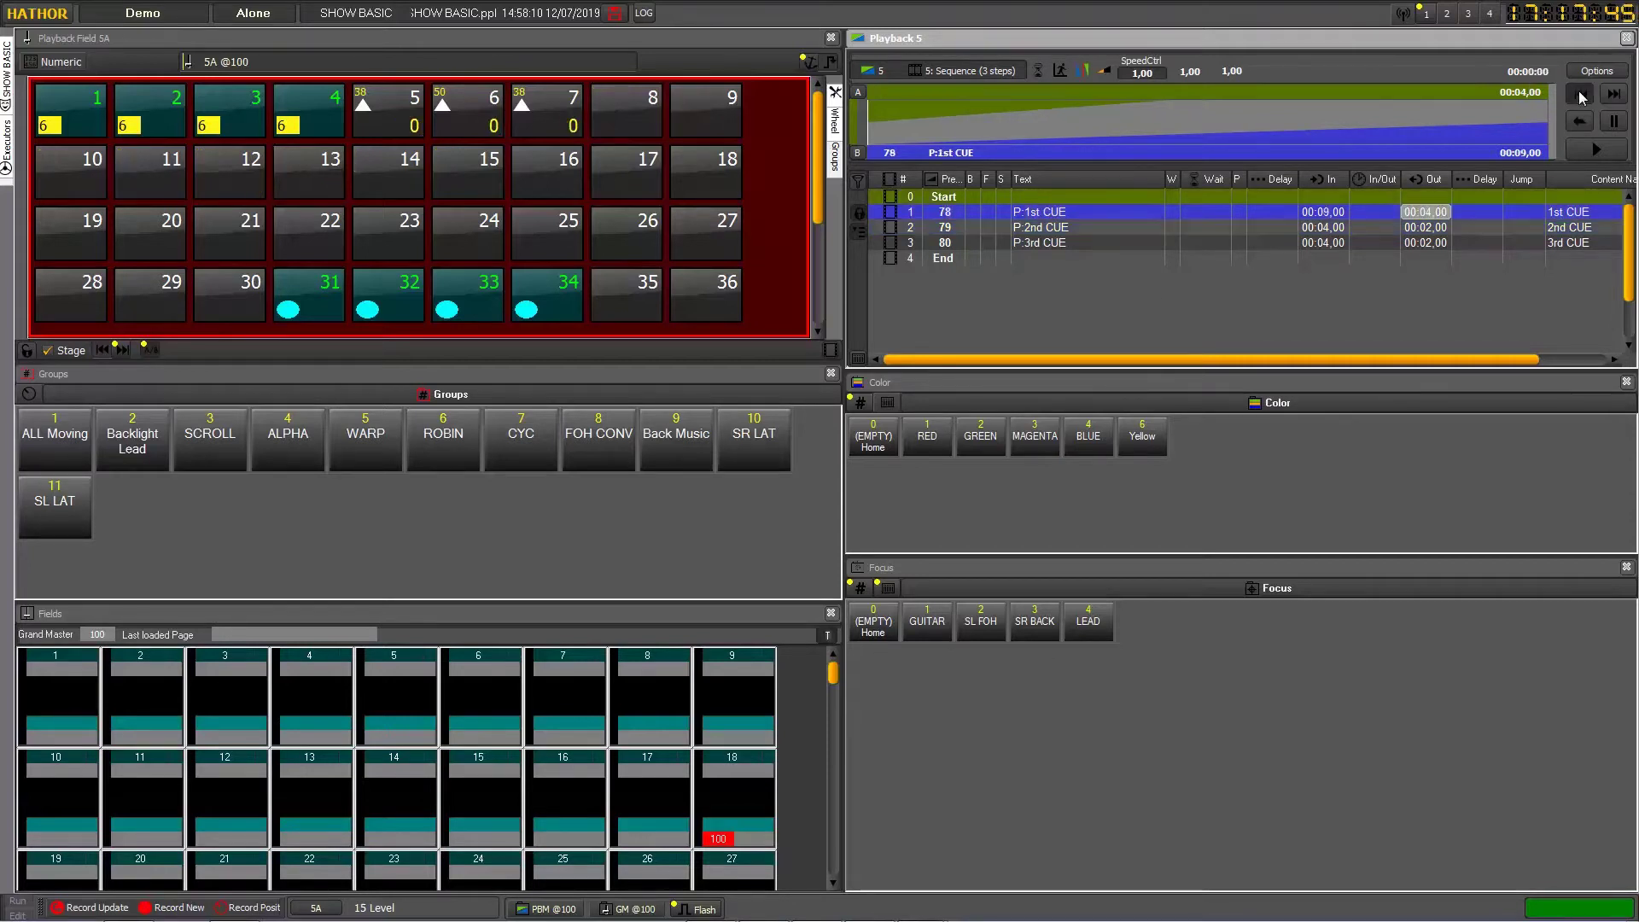
left_click(1597, 147)
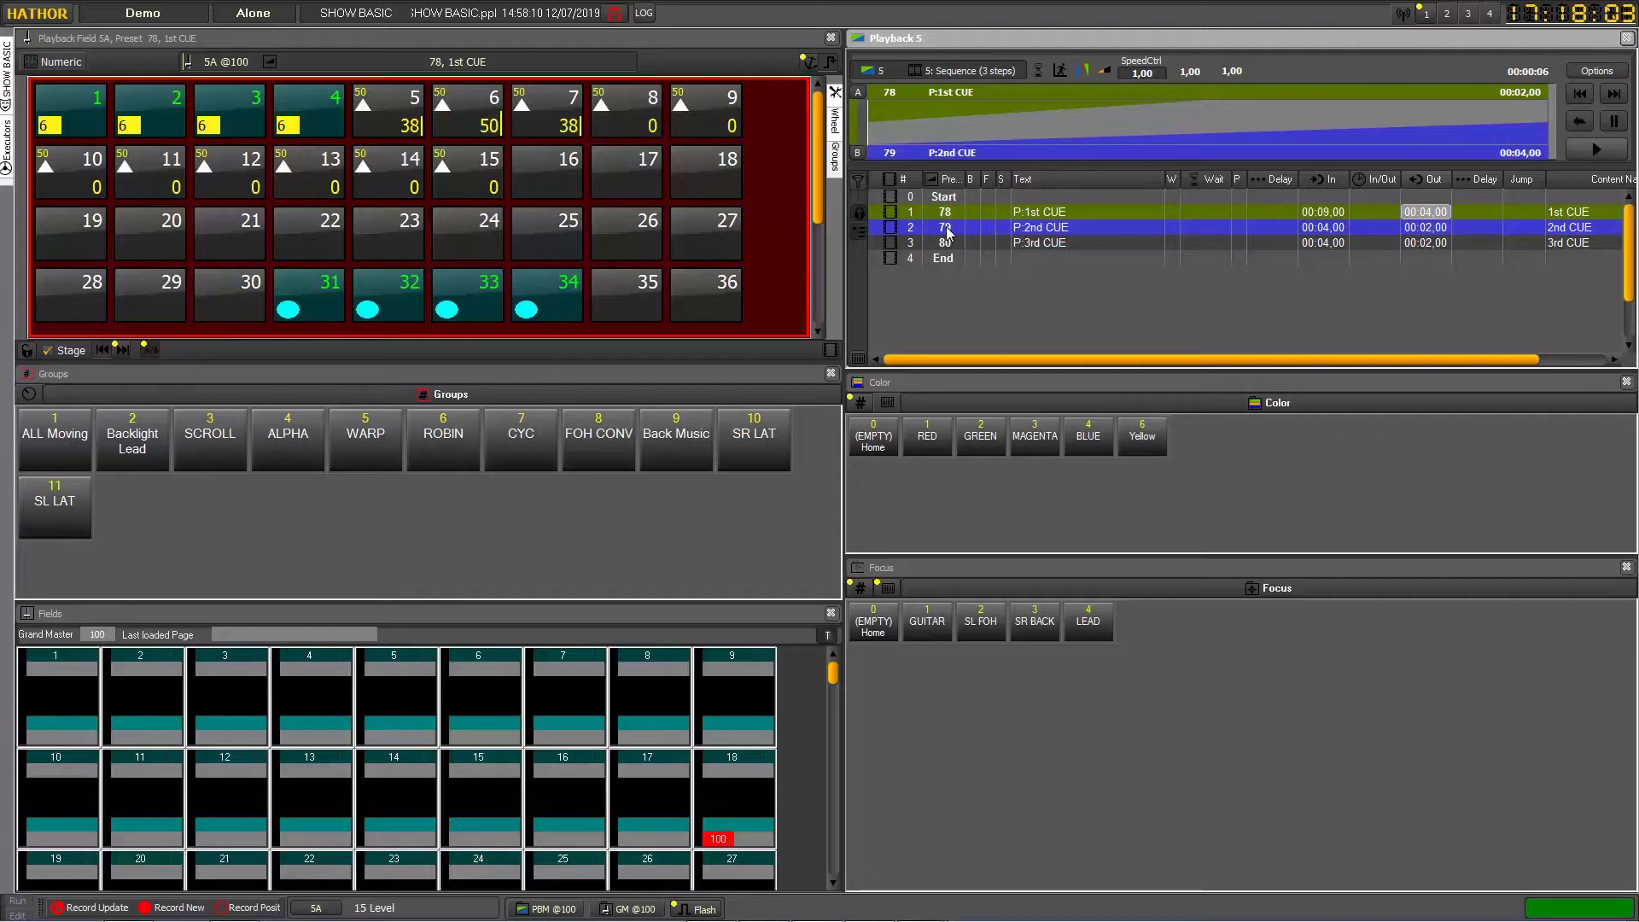
Step: Create a part fade for channel 7 in the 1st cue with a time of 1 s, and replay the cue from the sequence start
left_click(559, 129)
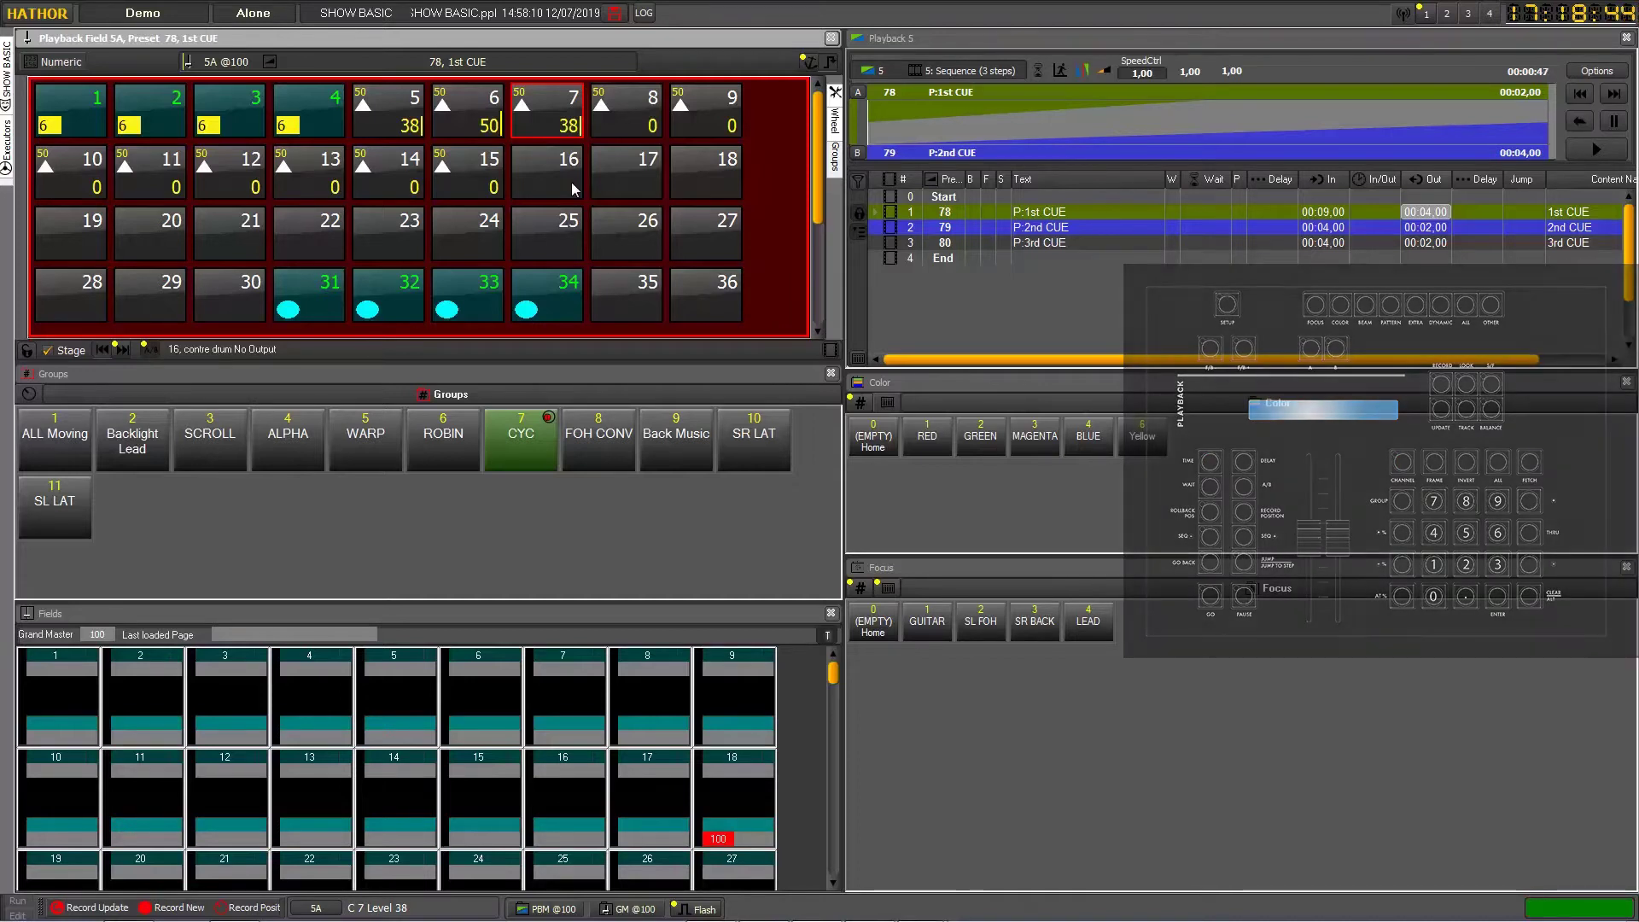
left_click(875, 213)
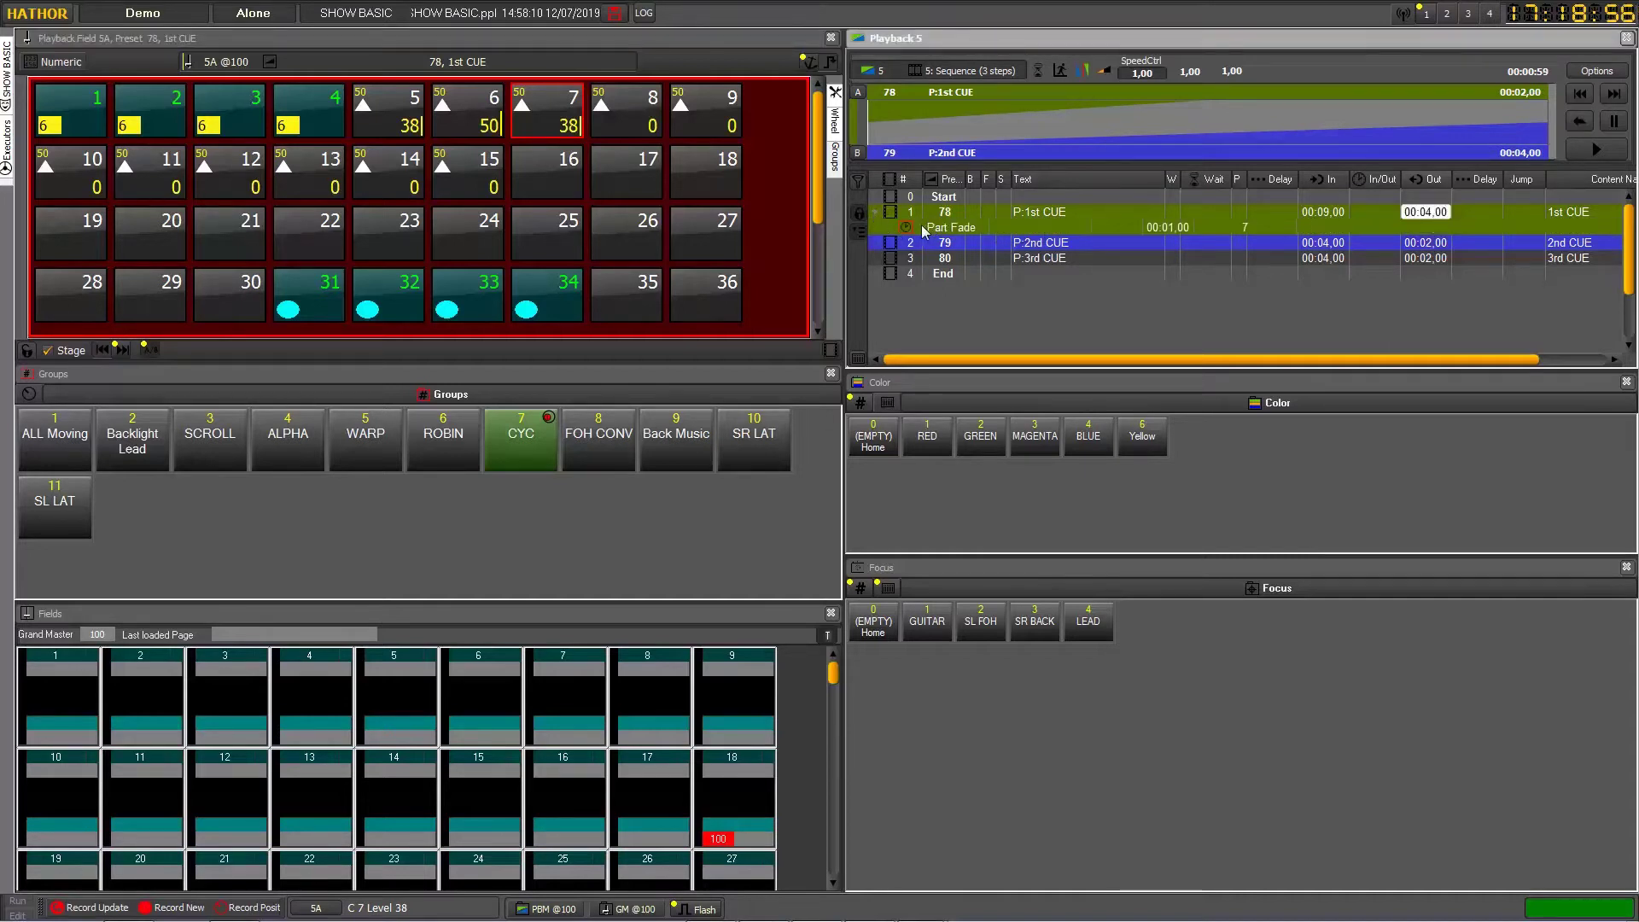
left_click(956, 229)
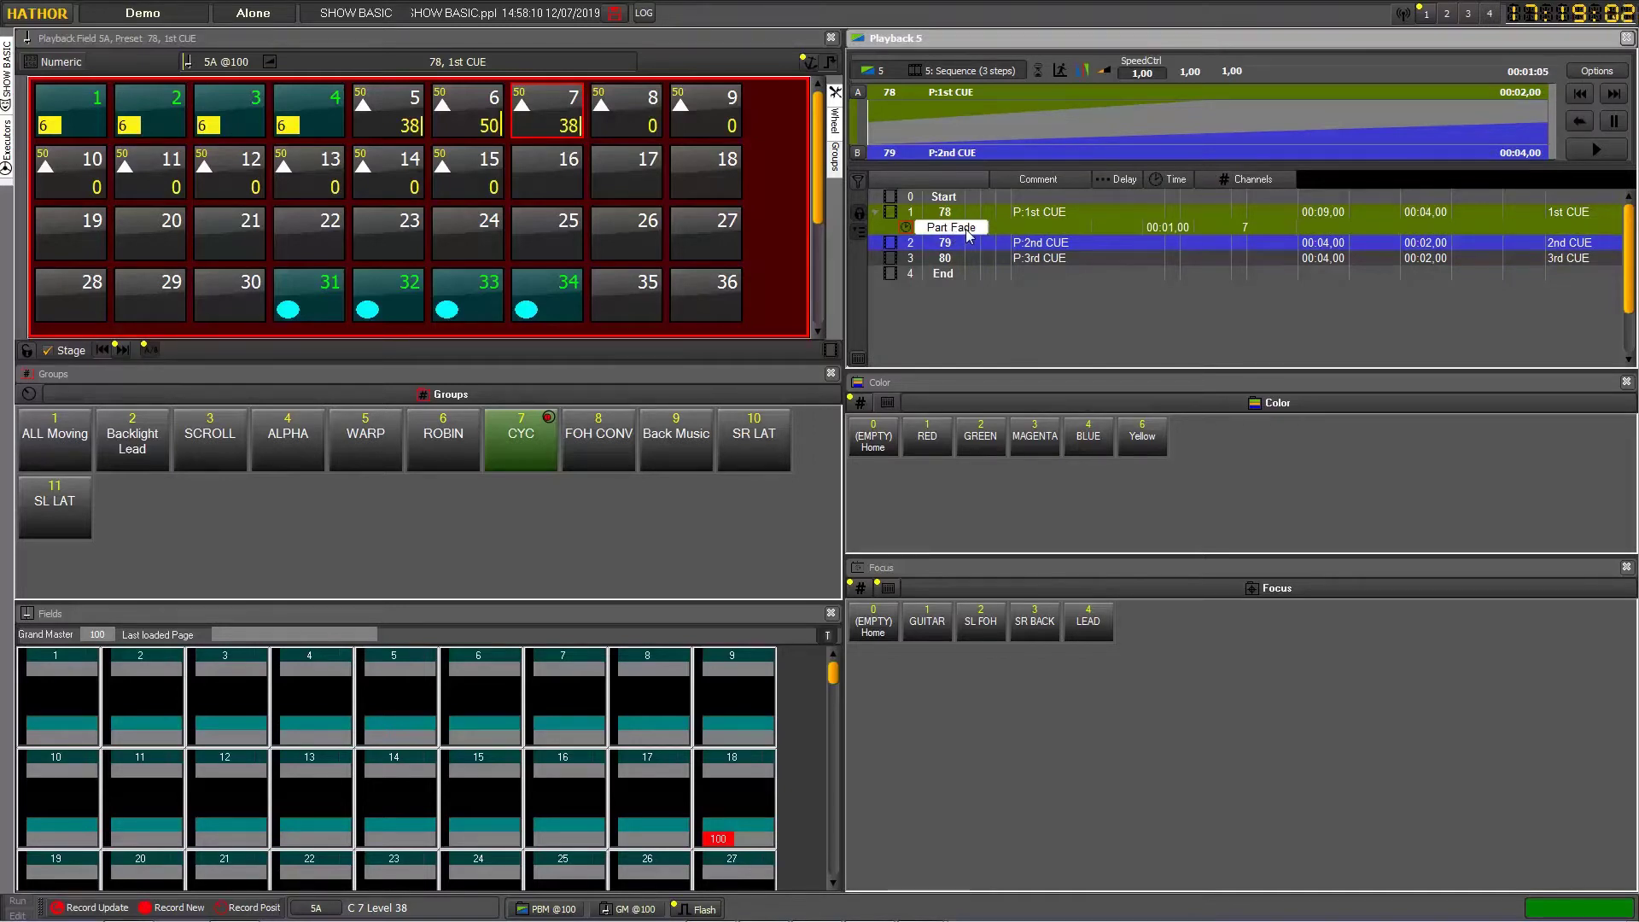
left_click(1248, 231)
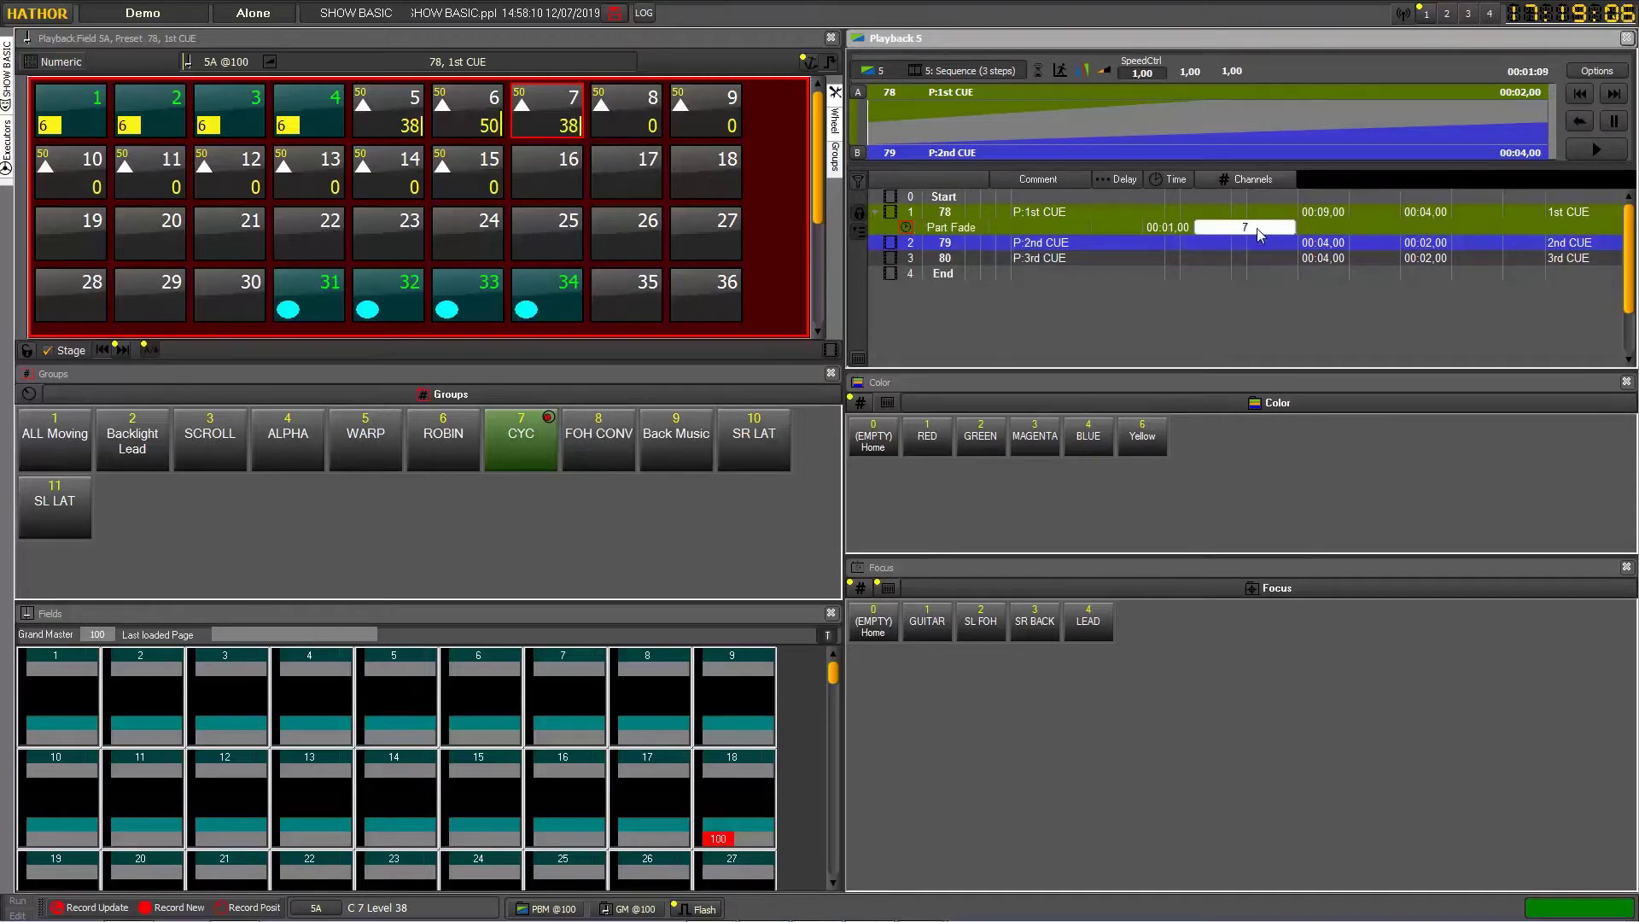
left_click(1169, 228)
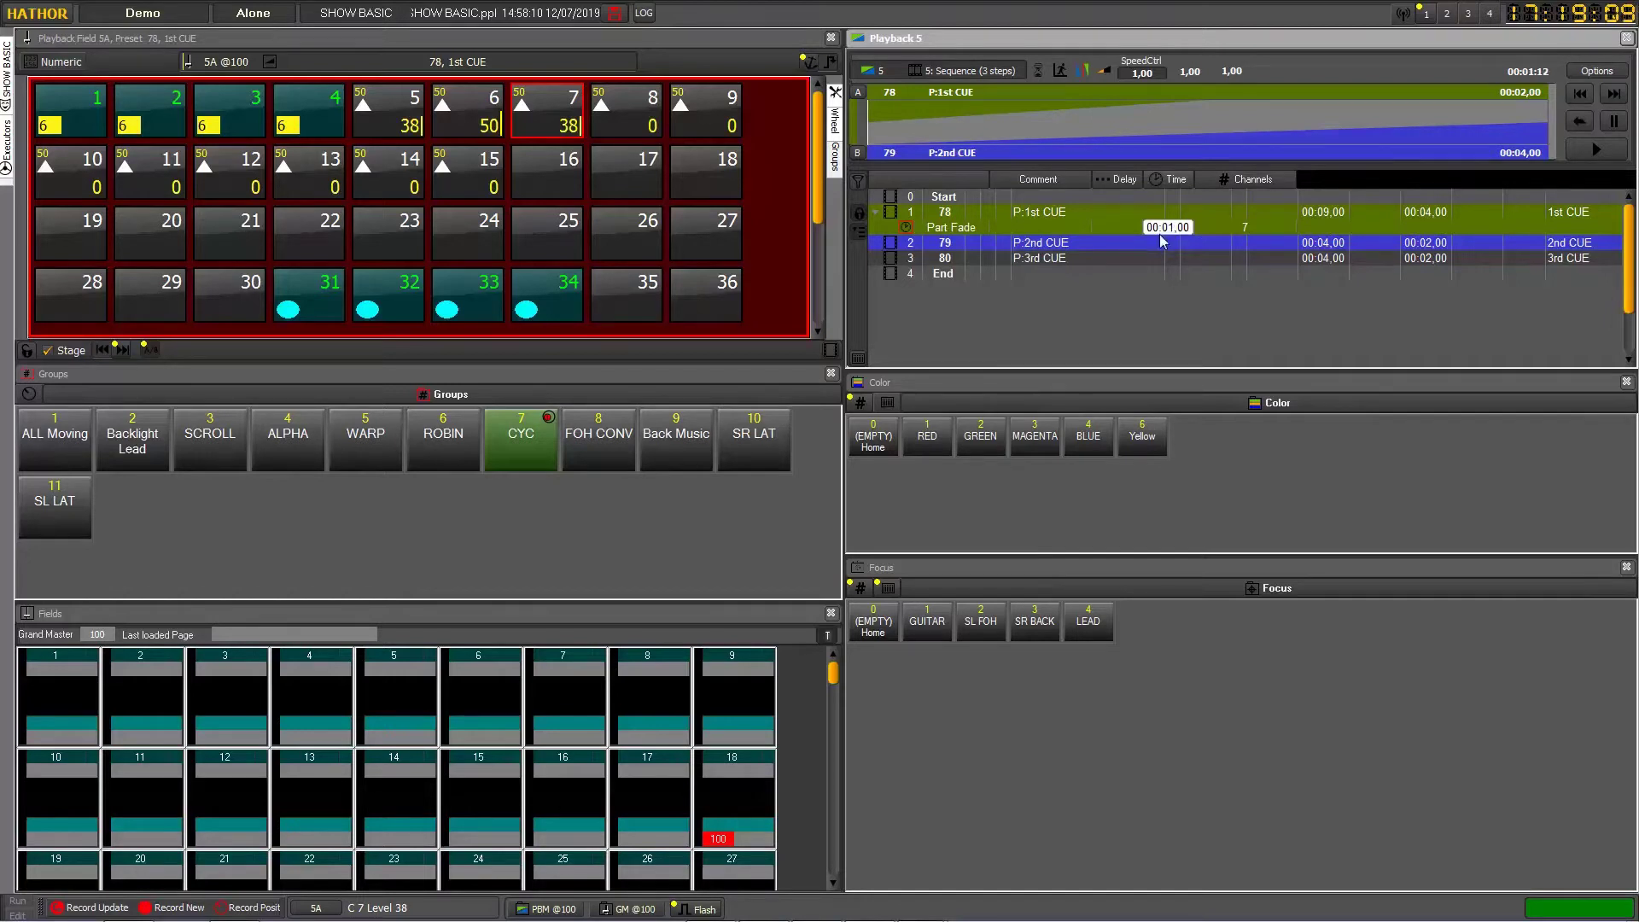
left_click(1582, 94)
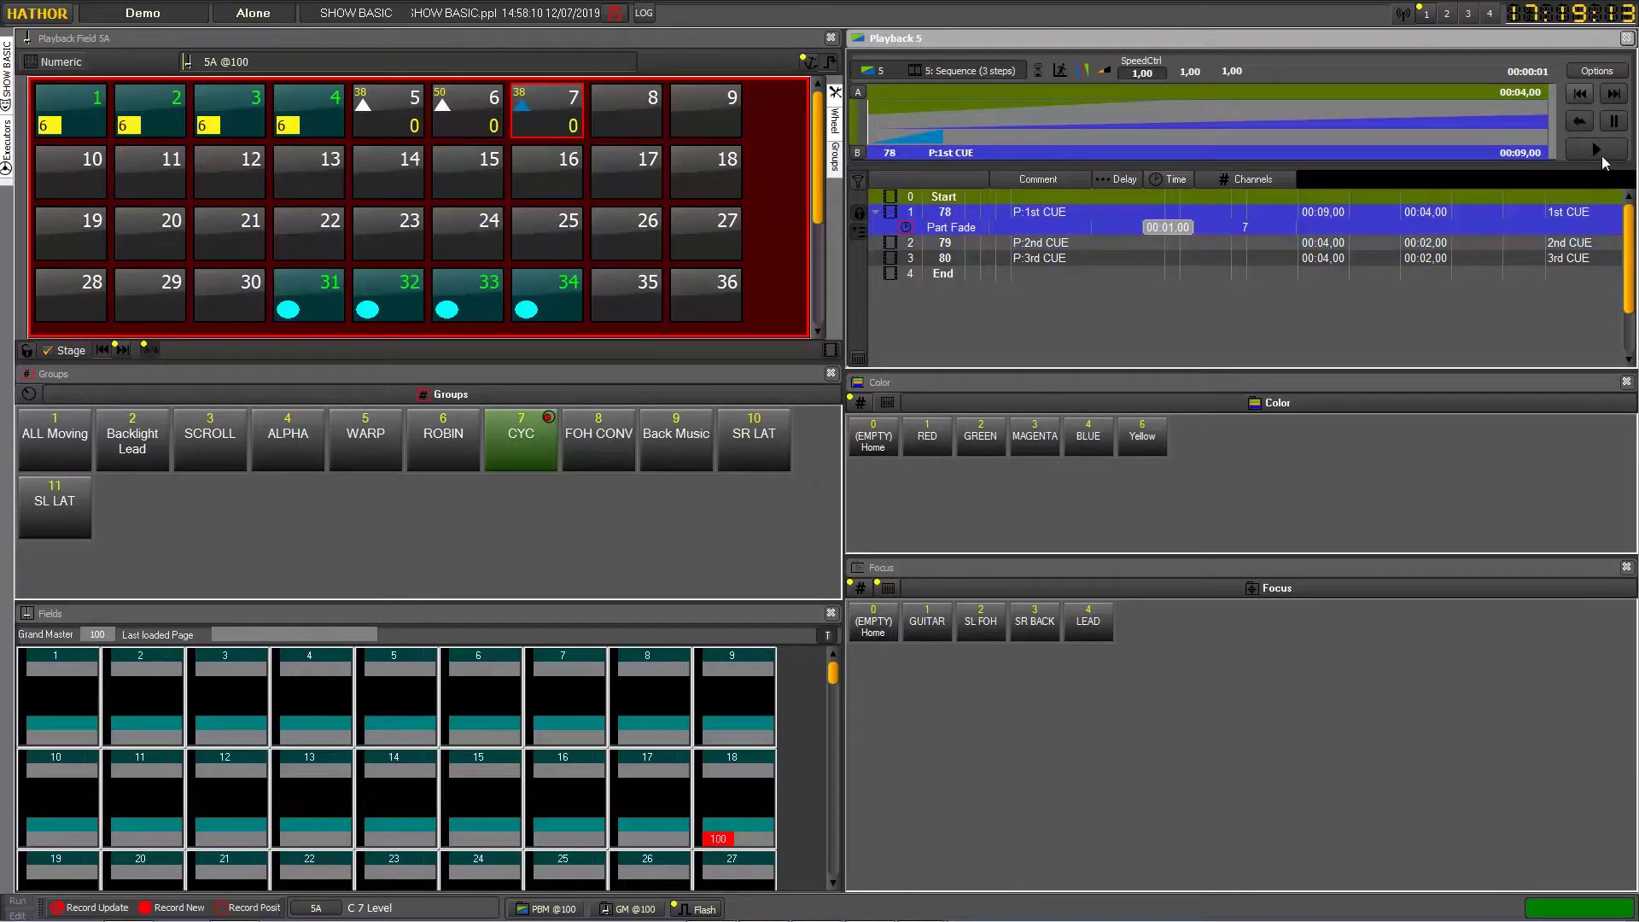
left_click(1602, 154)
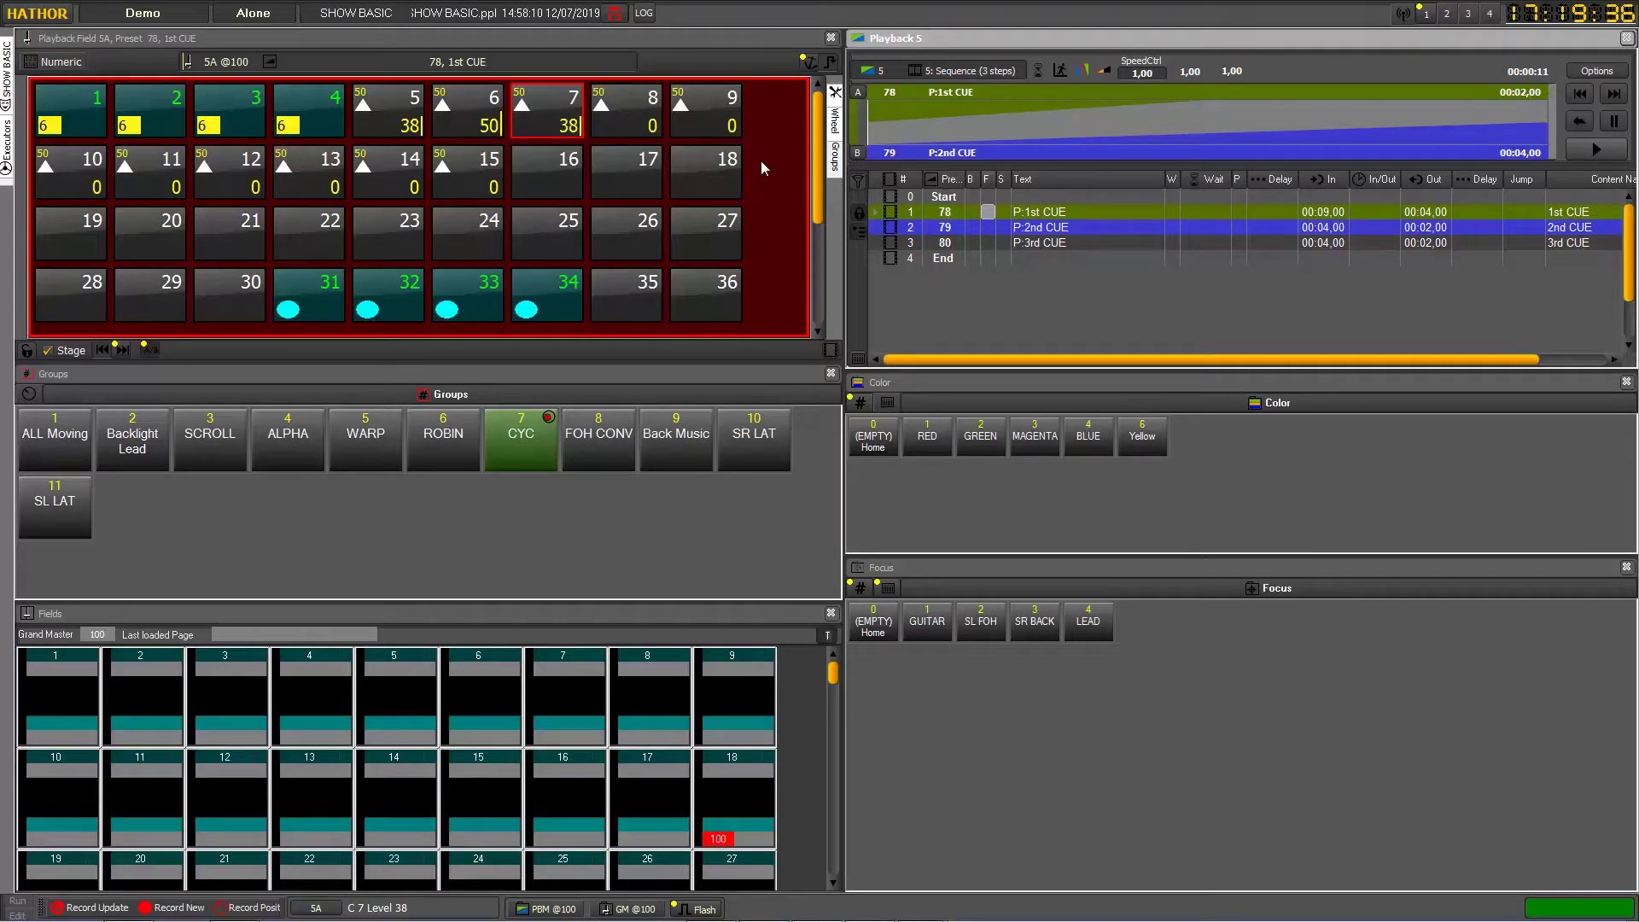
Step: Create a new part fade for channel 5 in the 1st cue and set its time to 00:00,10
left_click(390, 121)
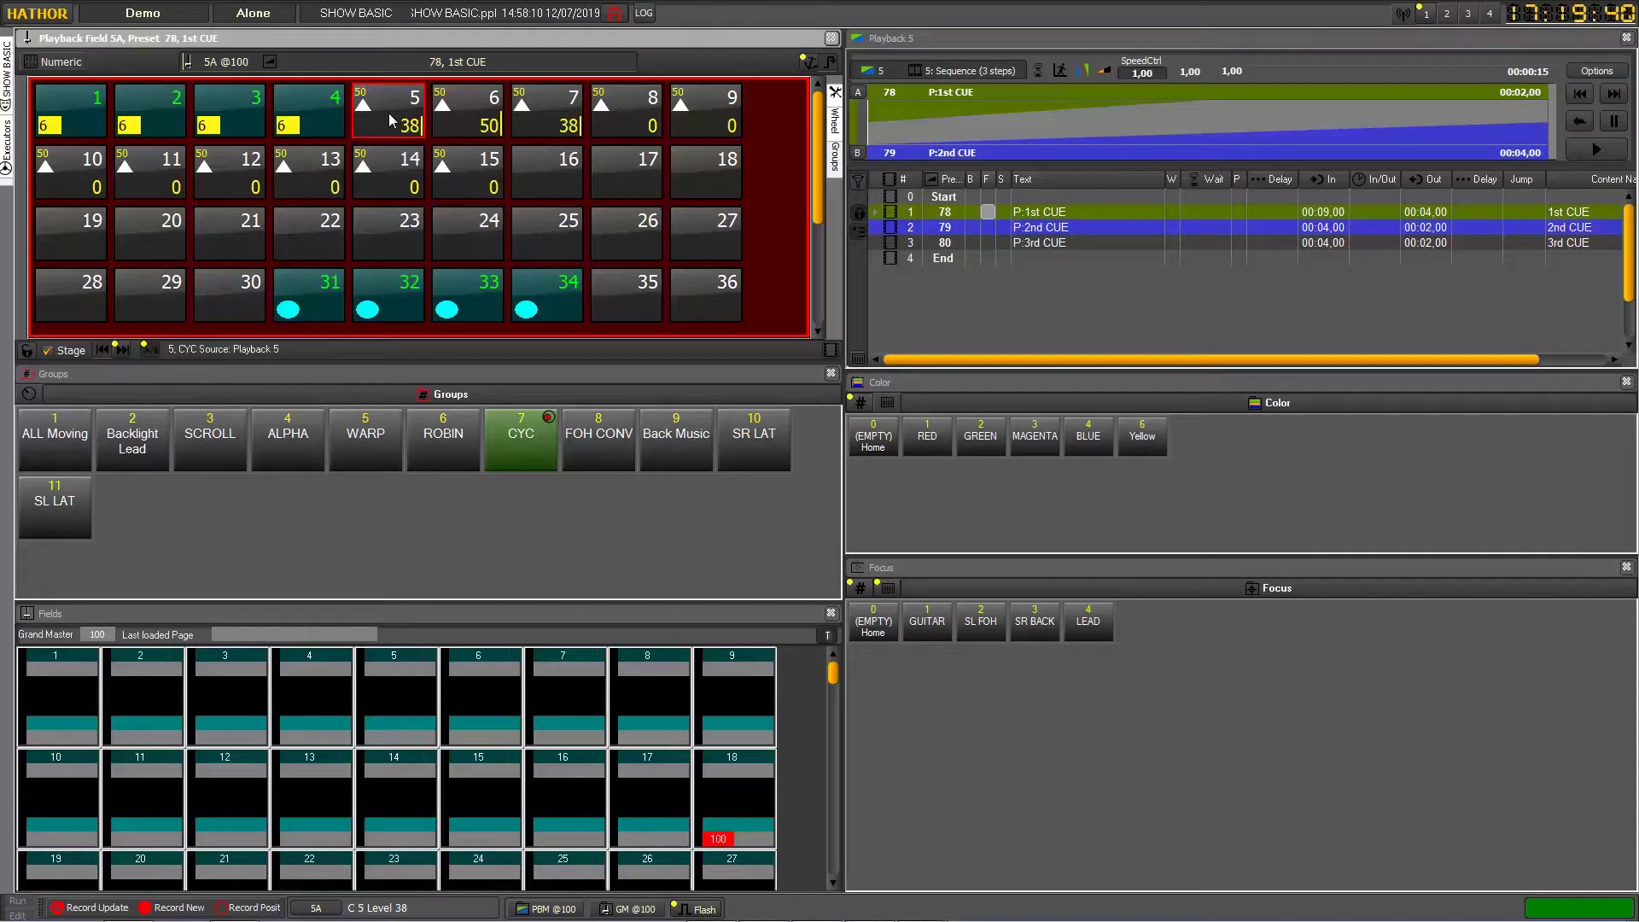
left_click_drag(390, 120, 914, 217)
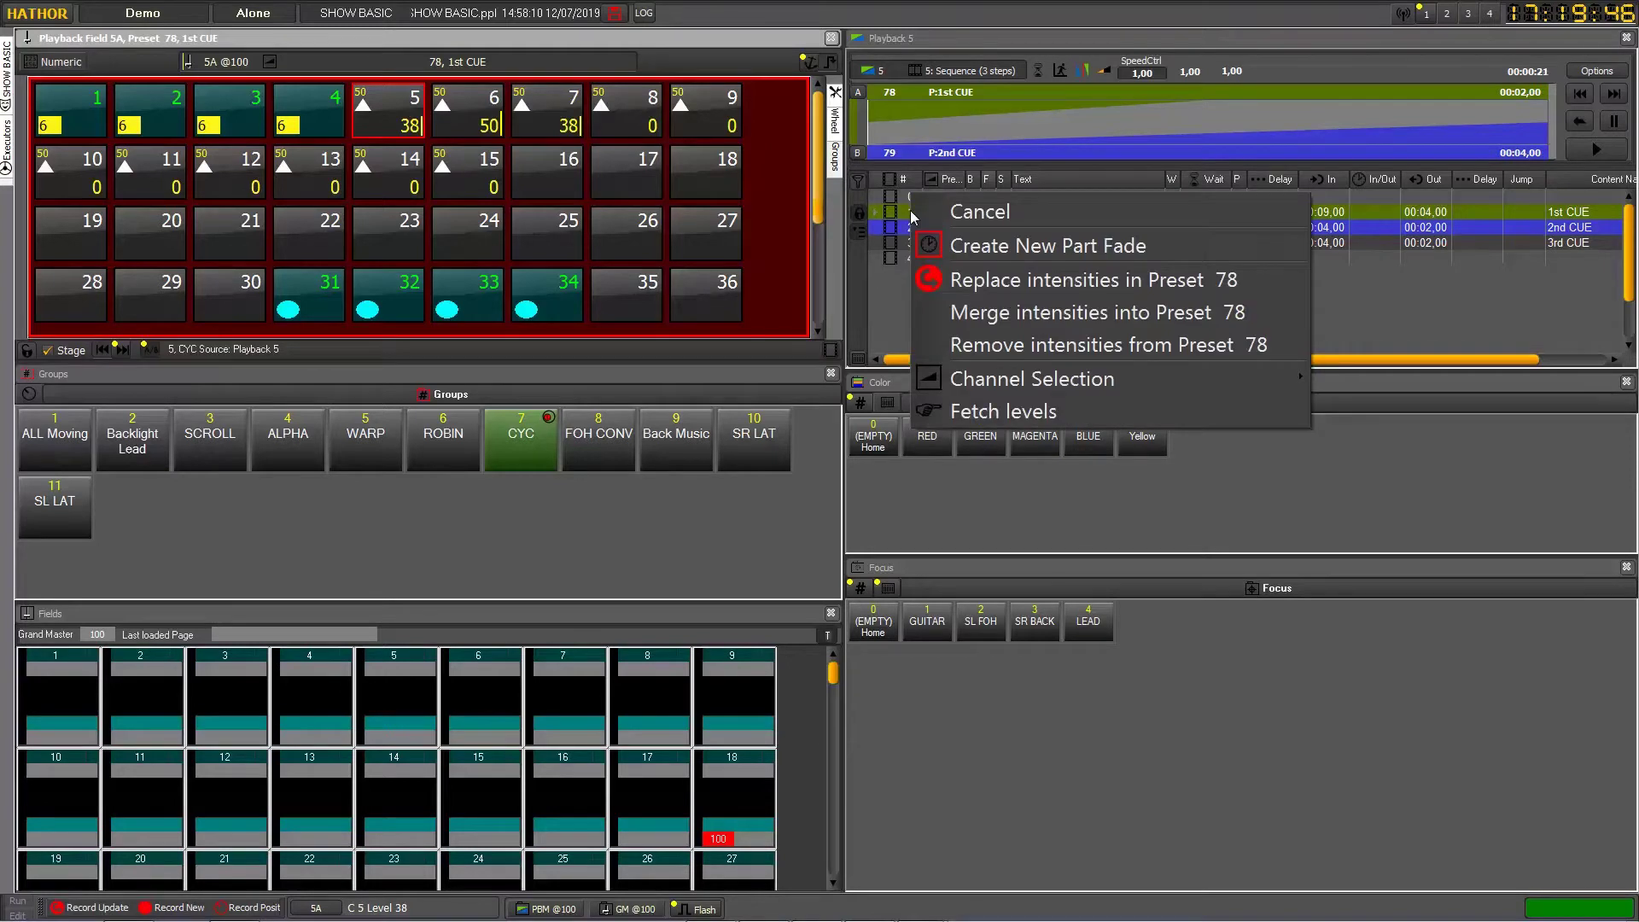
left_click(1007, 244)
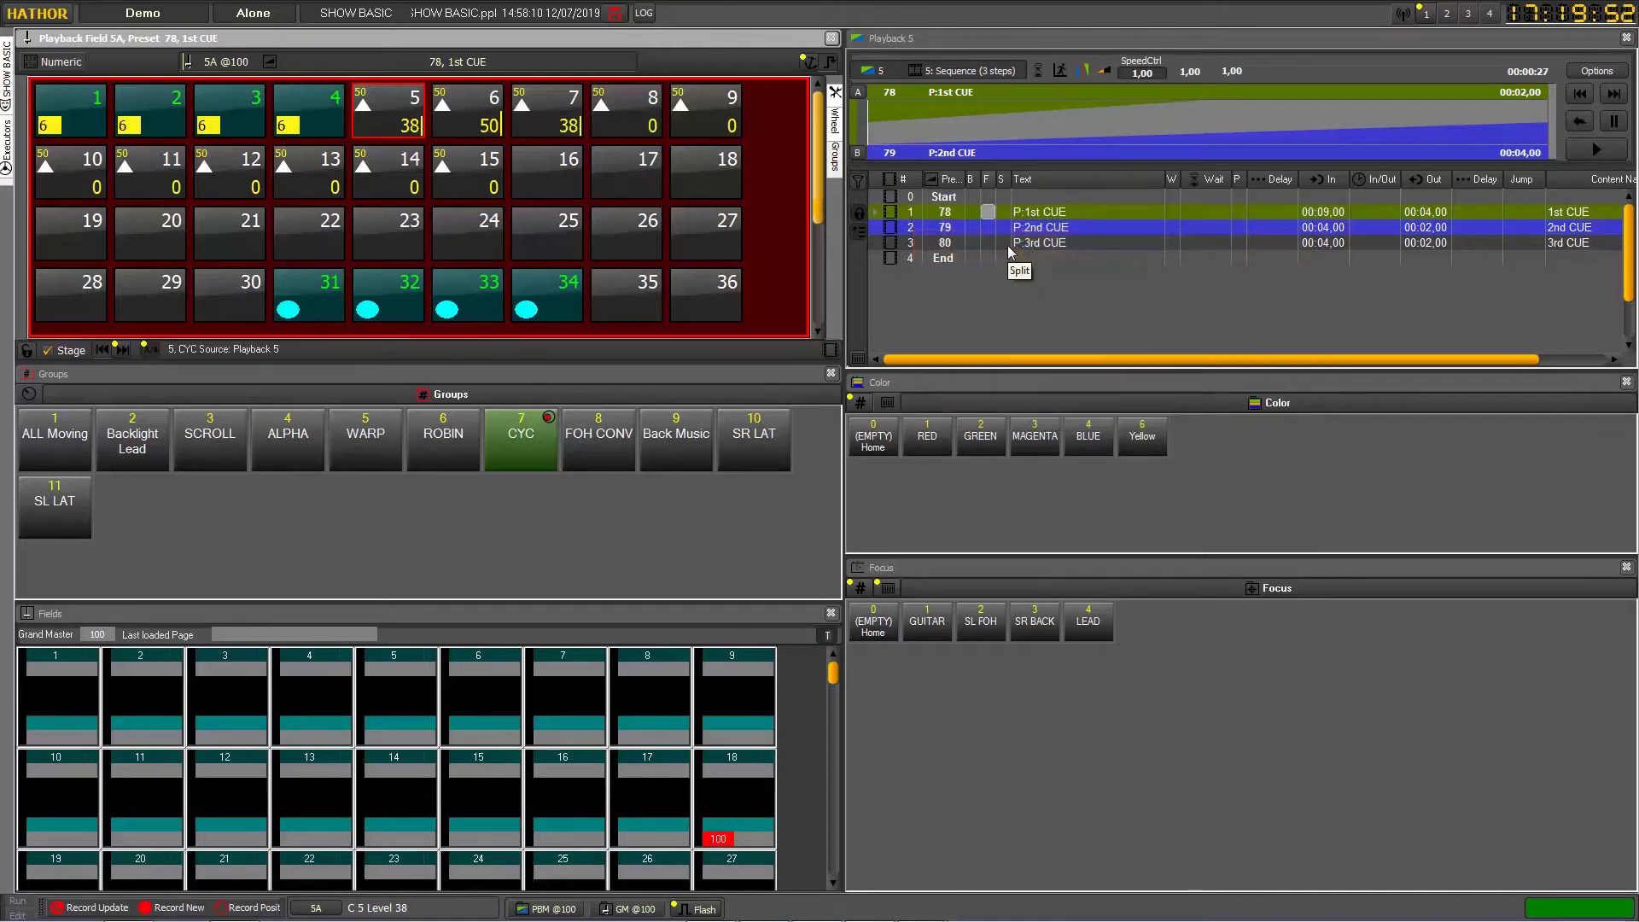
left_click(873, 212)
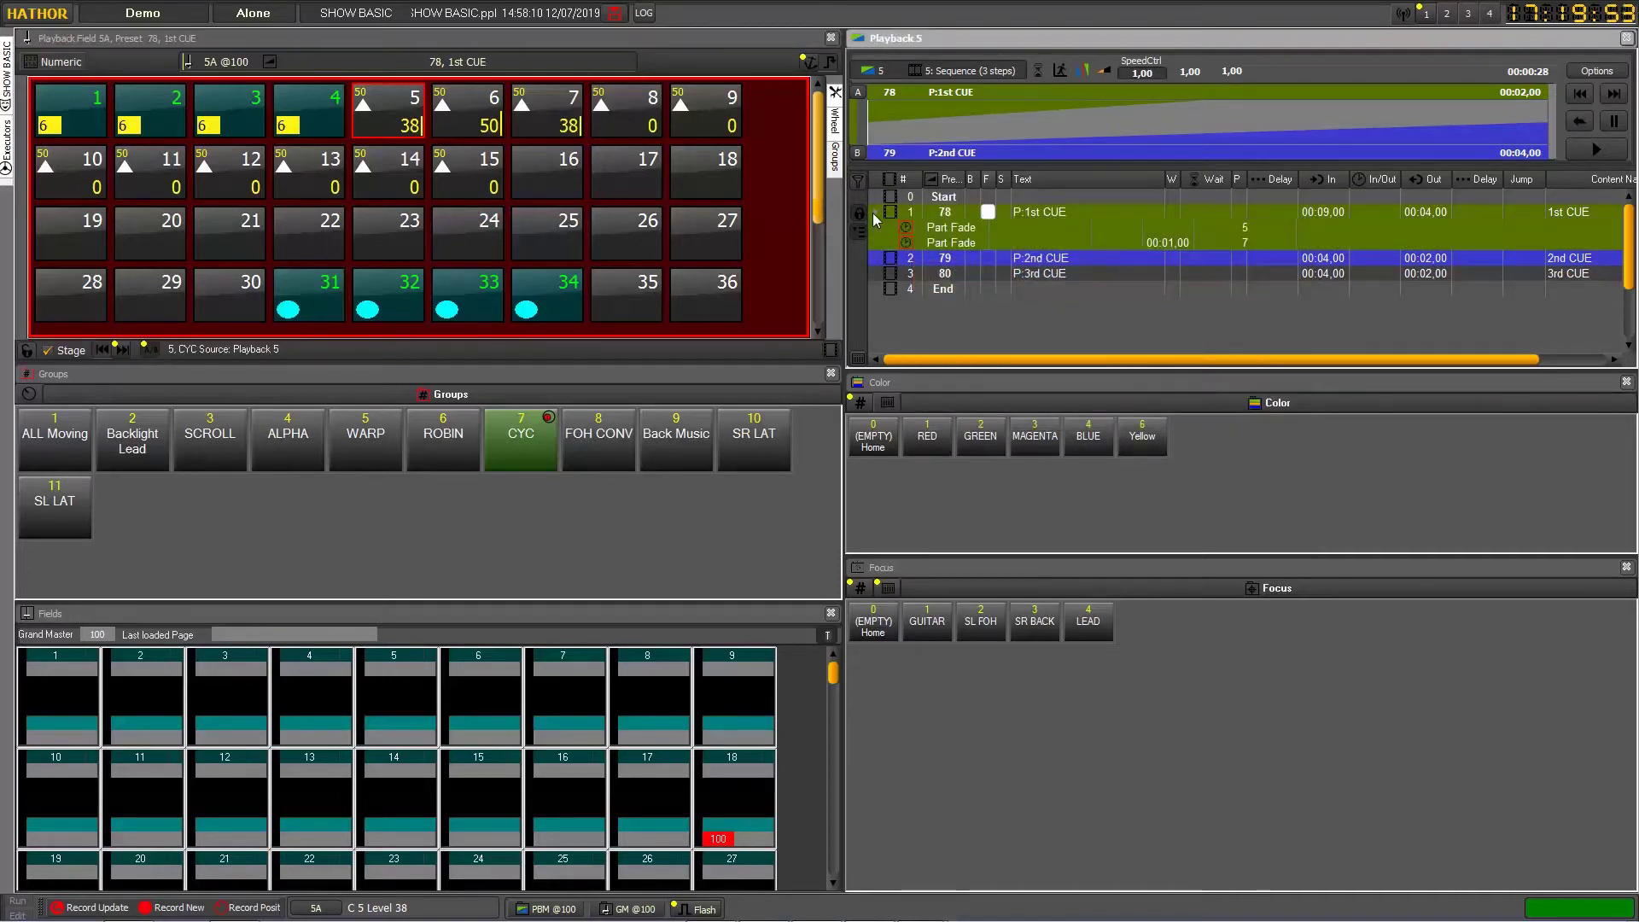
left_click(972, 229)
left_click(1245, 229)
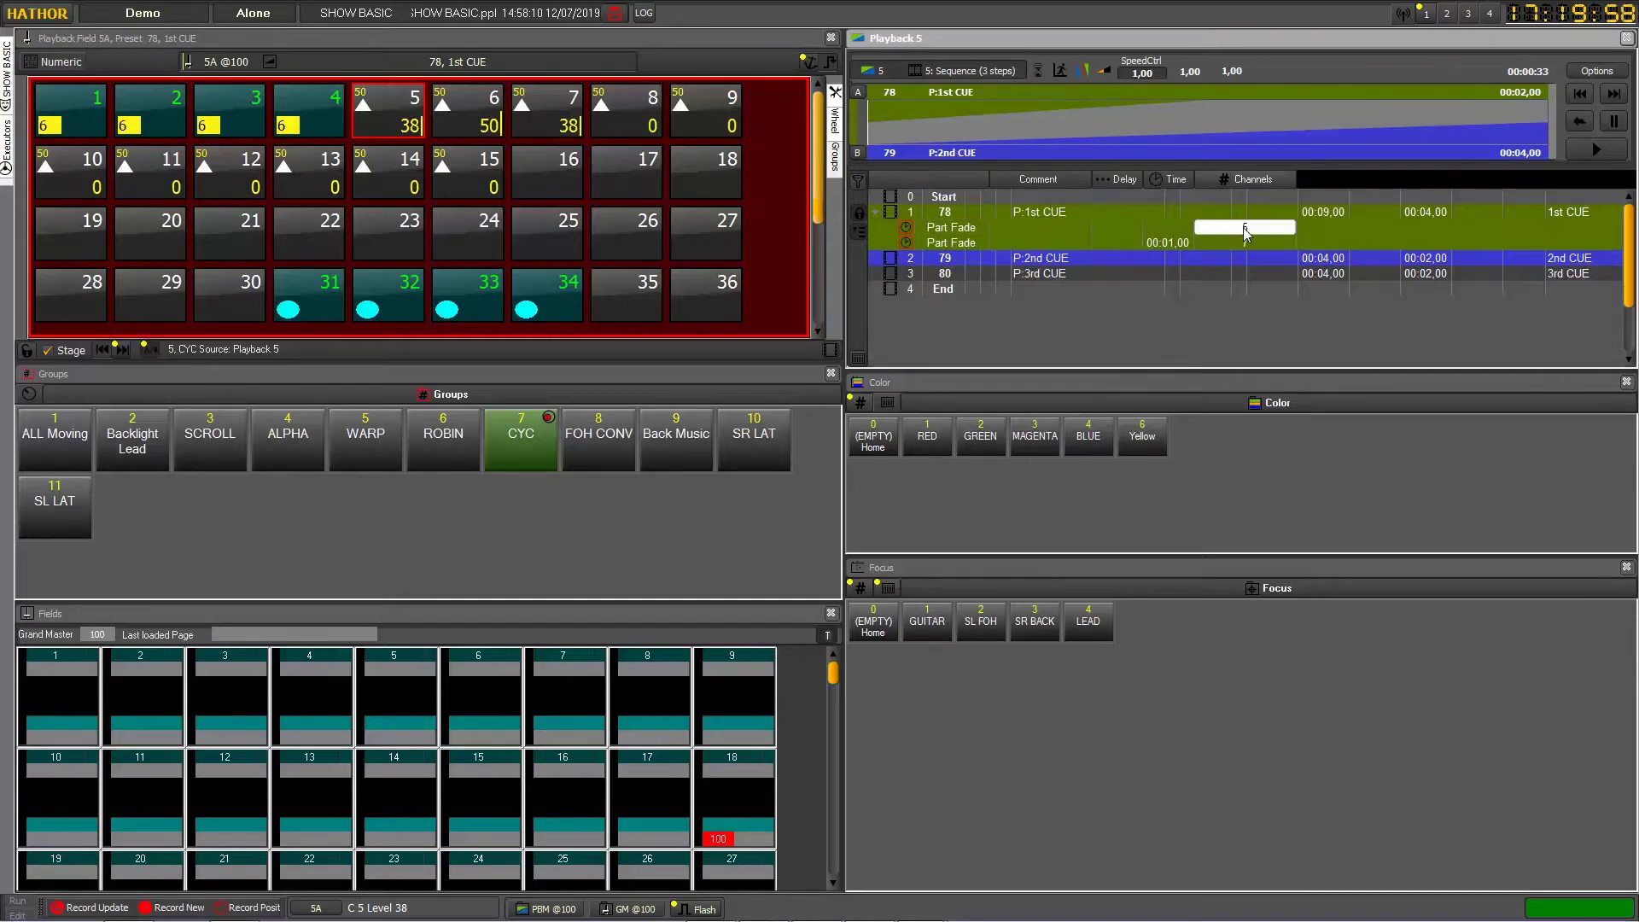
left_click(1168, 228)
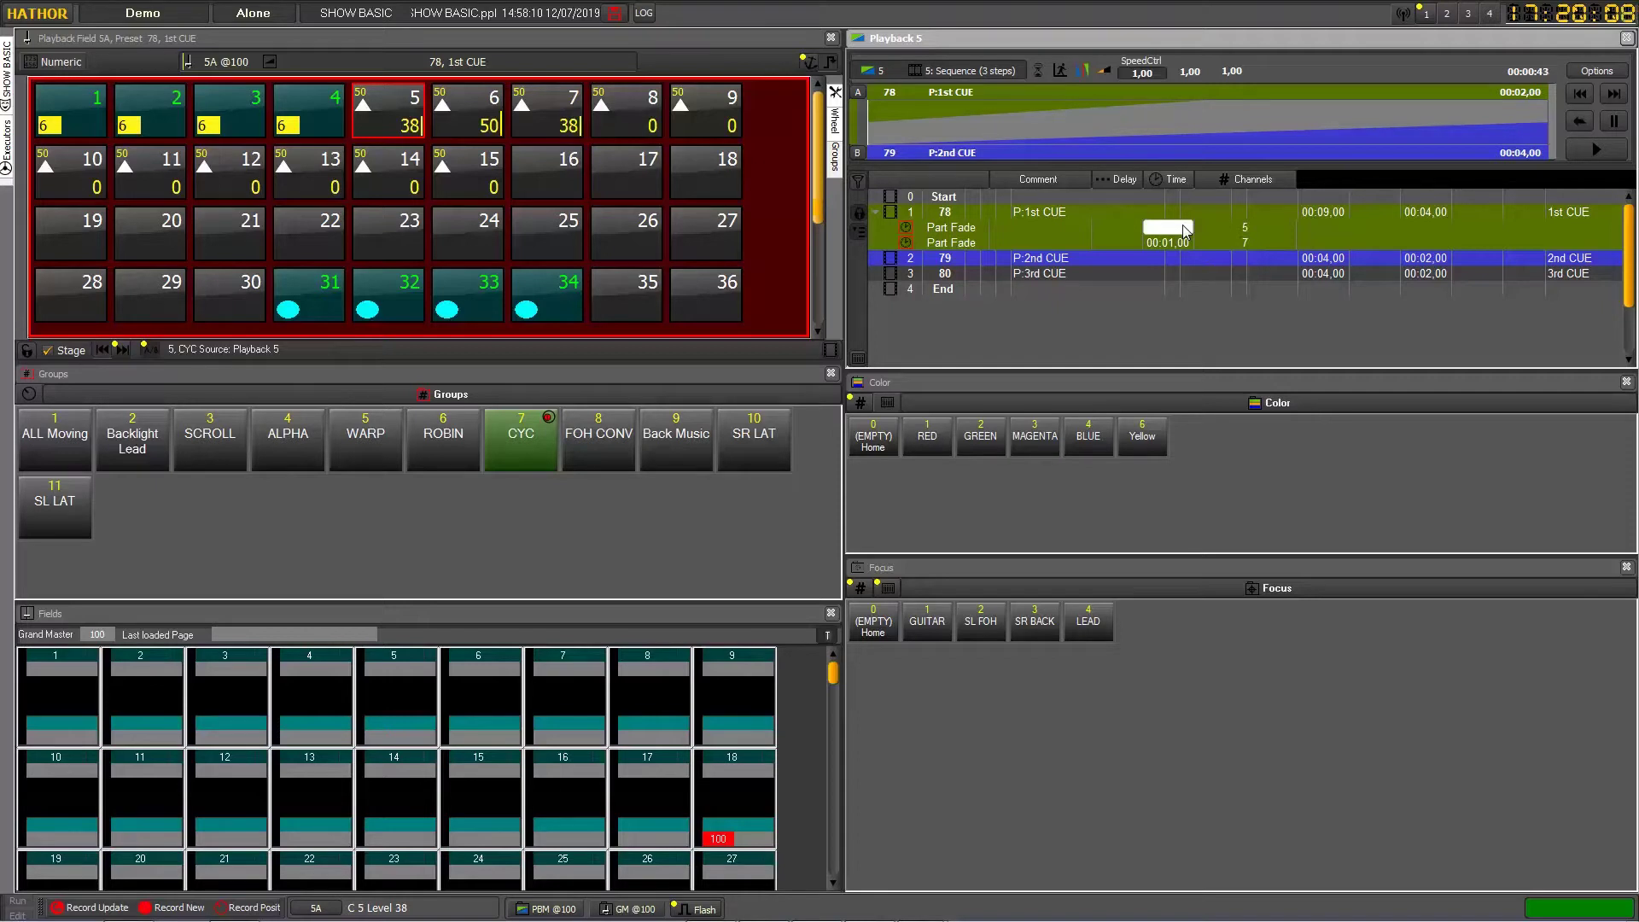
scroll(1185, 230, "up", 1)
Step: Return the sequence to its start and run the 1st cue followed by the 2nd cue
left_click(1585, 99)
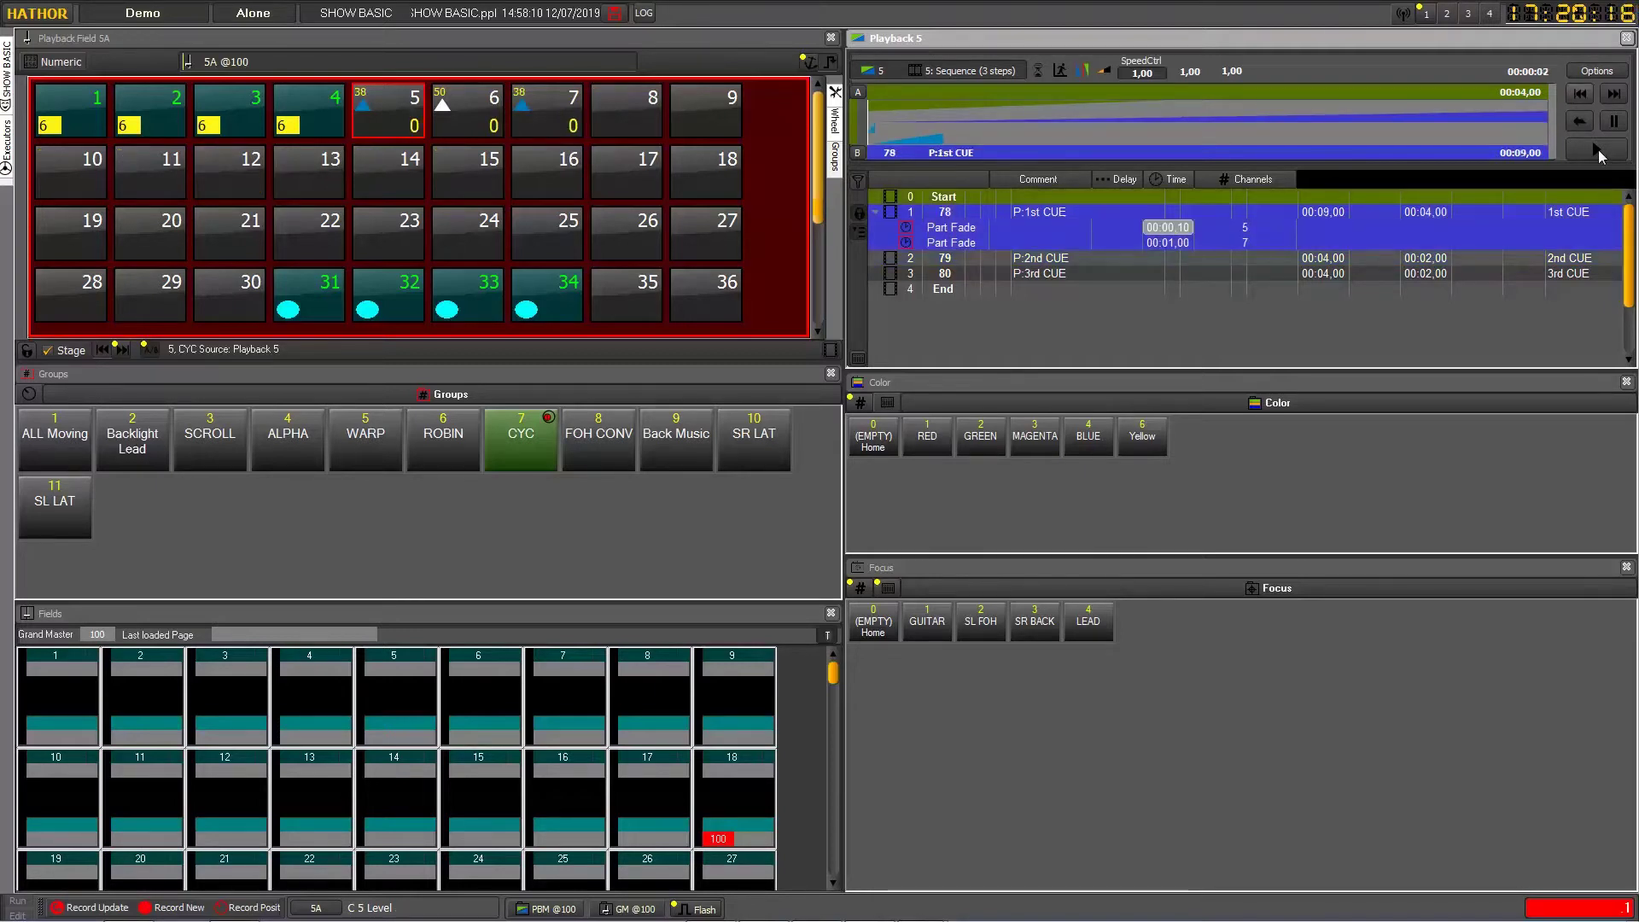
left_click(1599, 151)
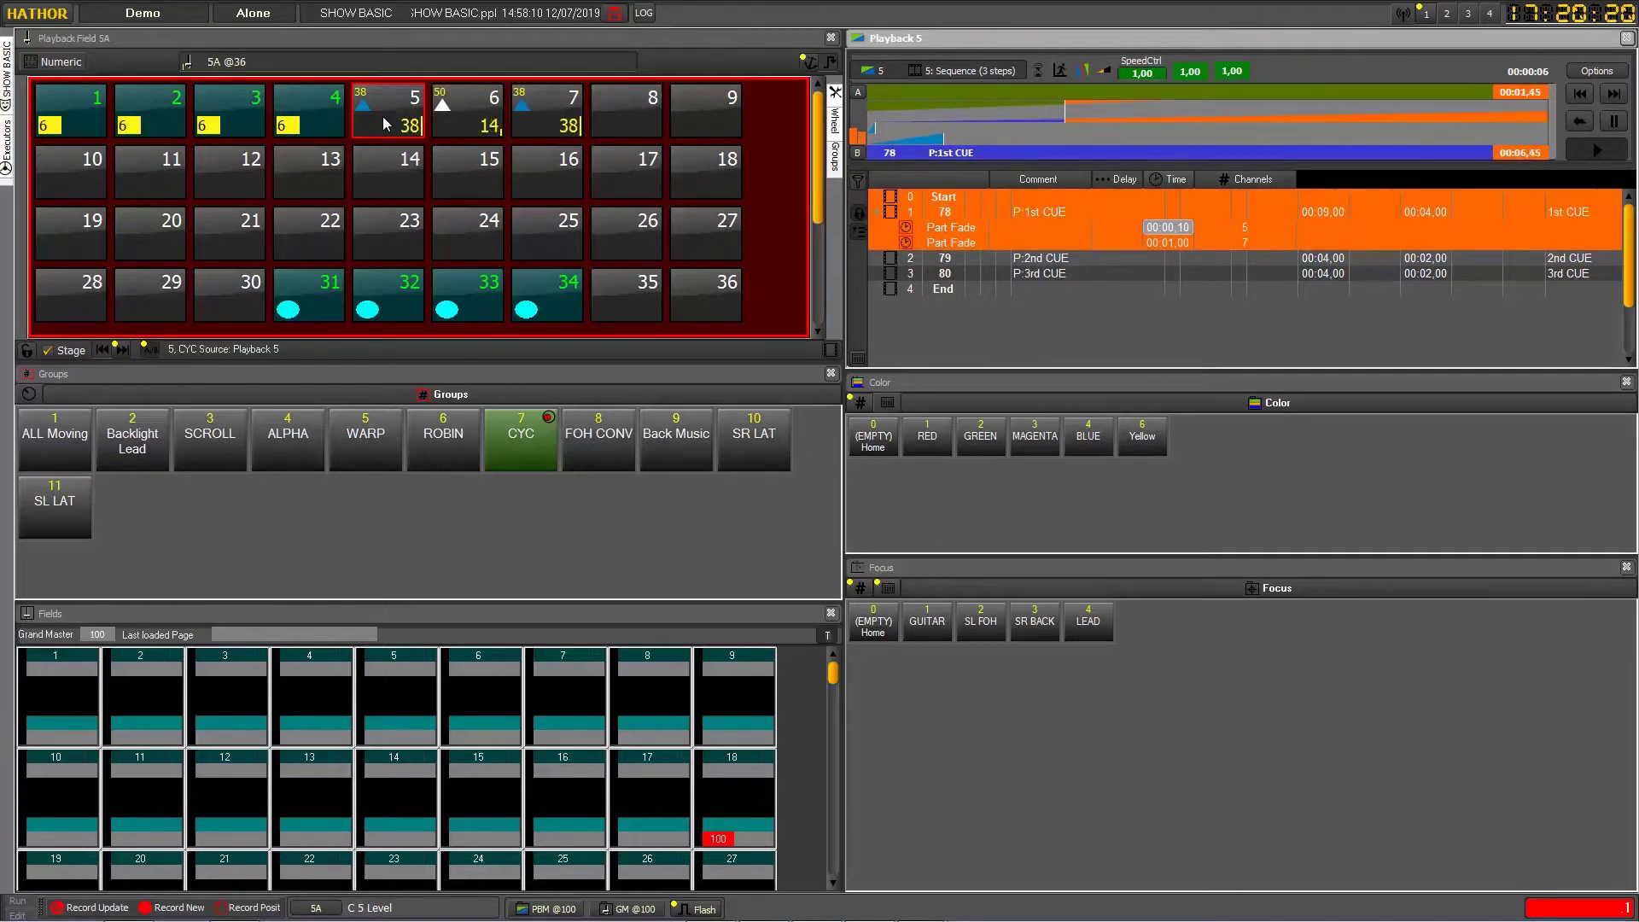
key("BackSpace")
key("BackSpace")
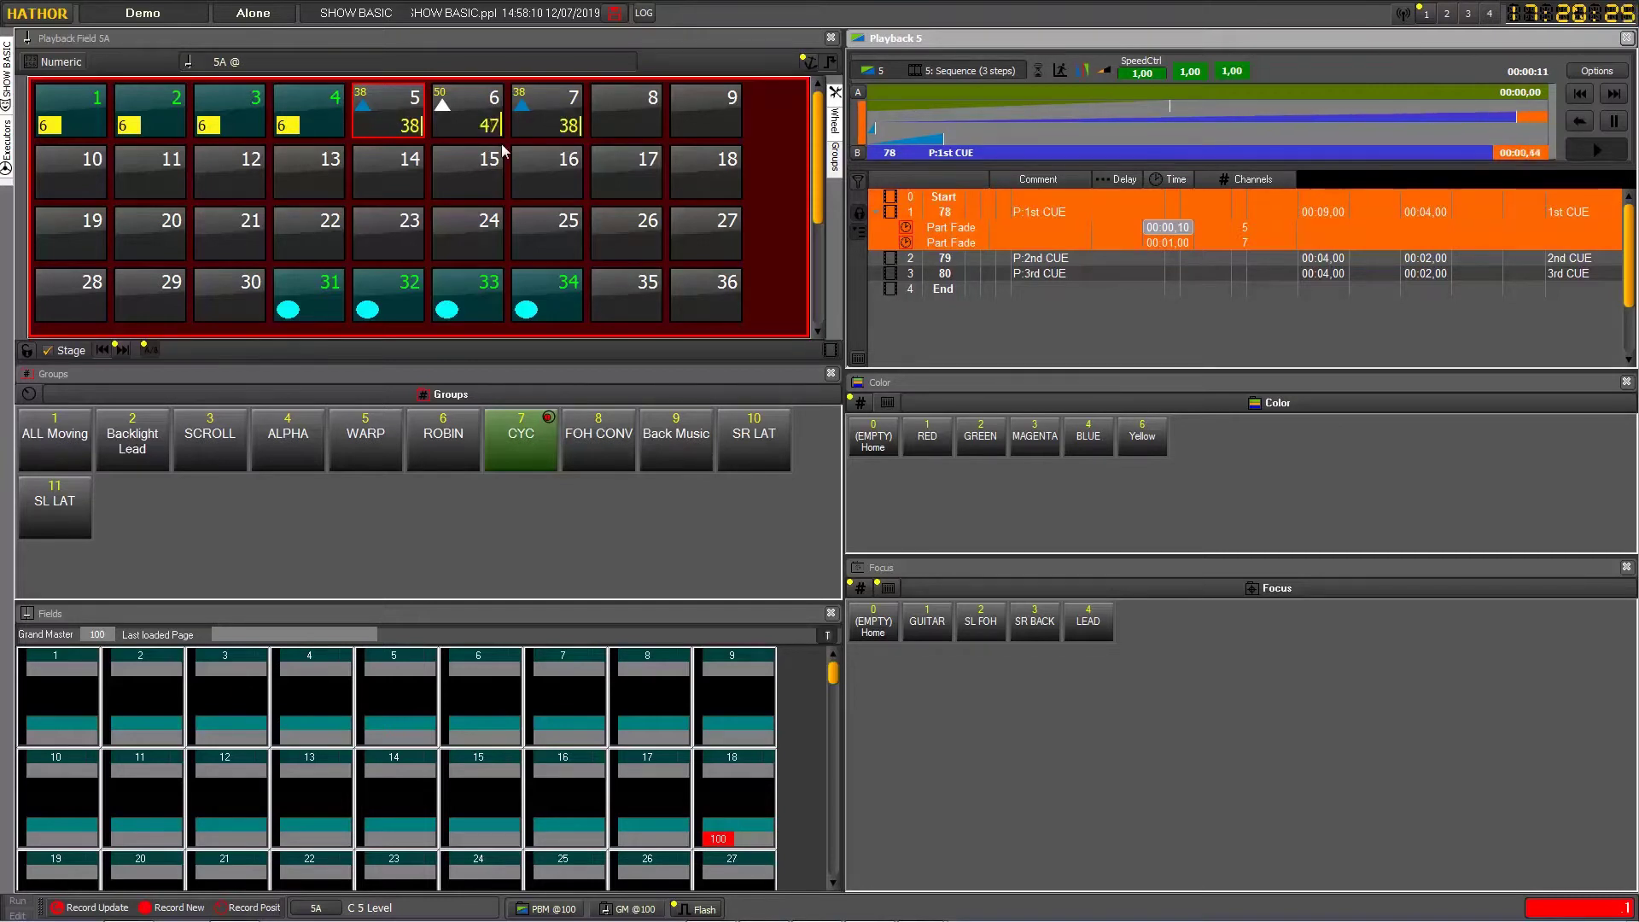
key("Return")
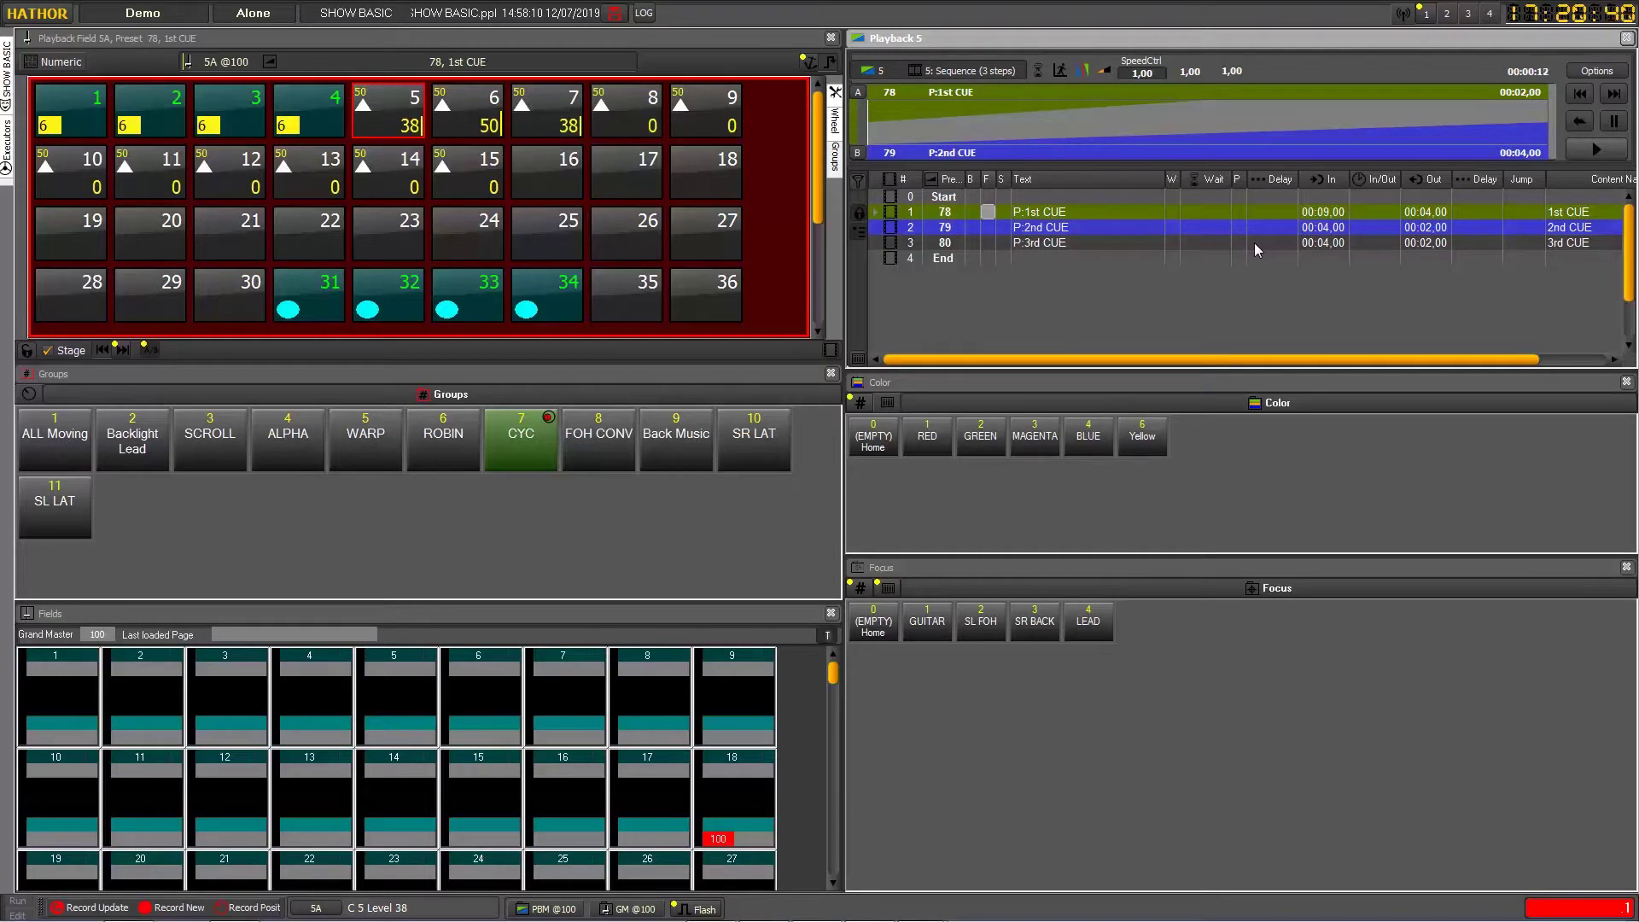
left_click(1602, 151)
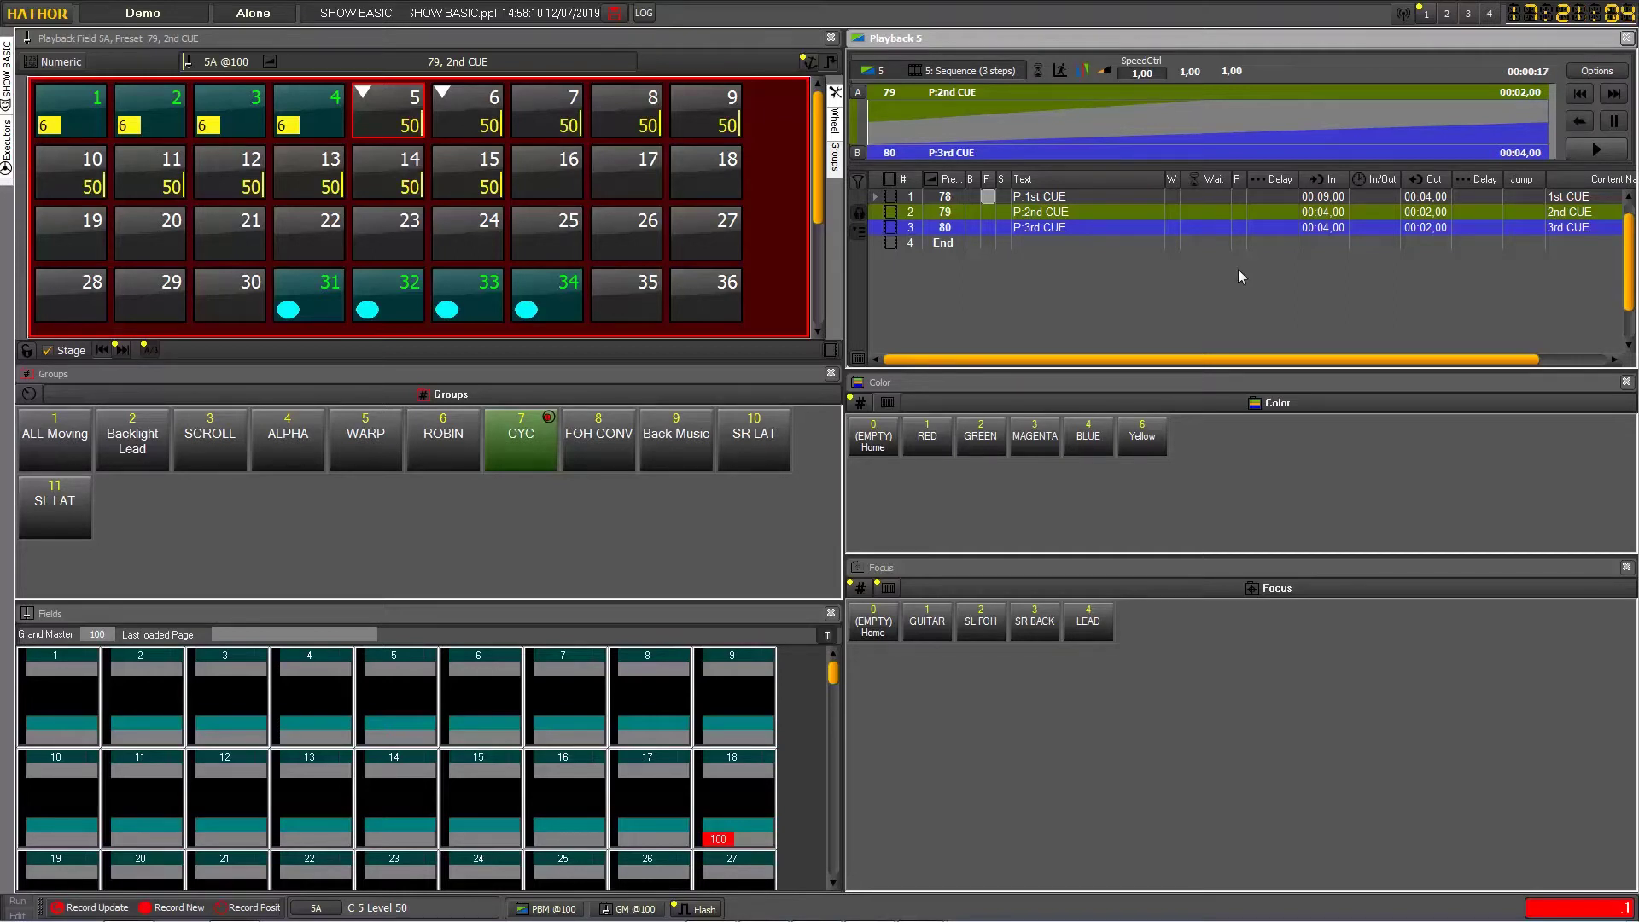
Step: Switch to Adobe Acrobat to examine the wait, delay and fade diagram in graph timing.pdf, and return to the Hathor playback
double_click(1216, 215)
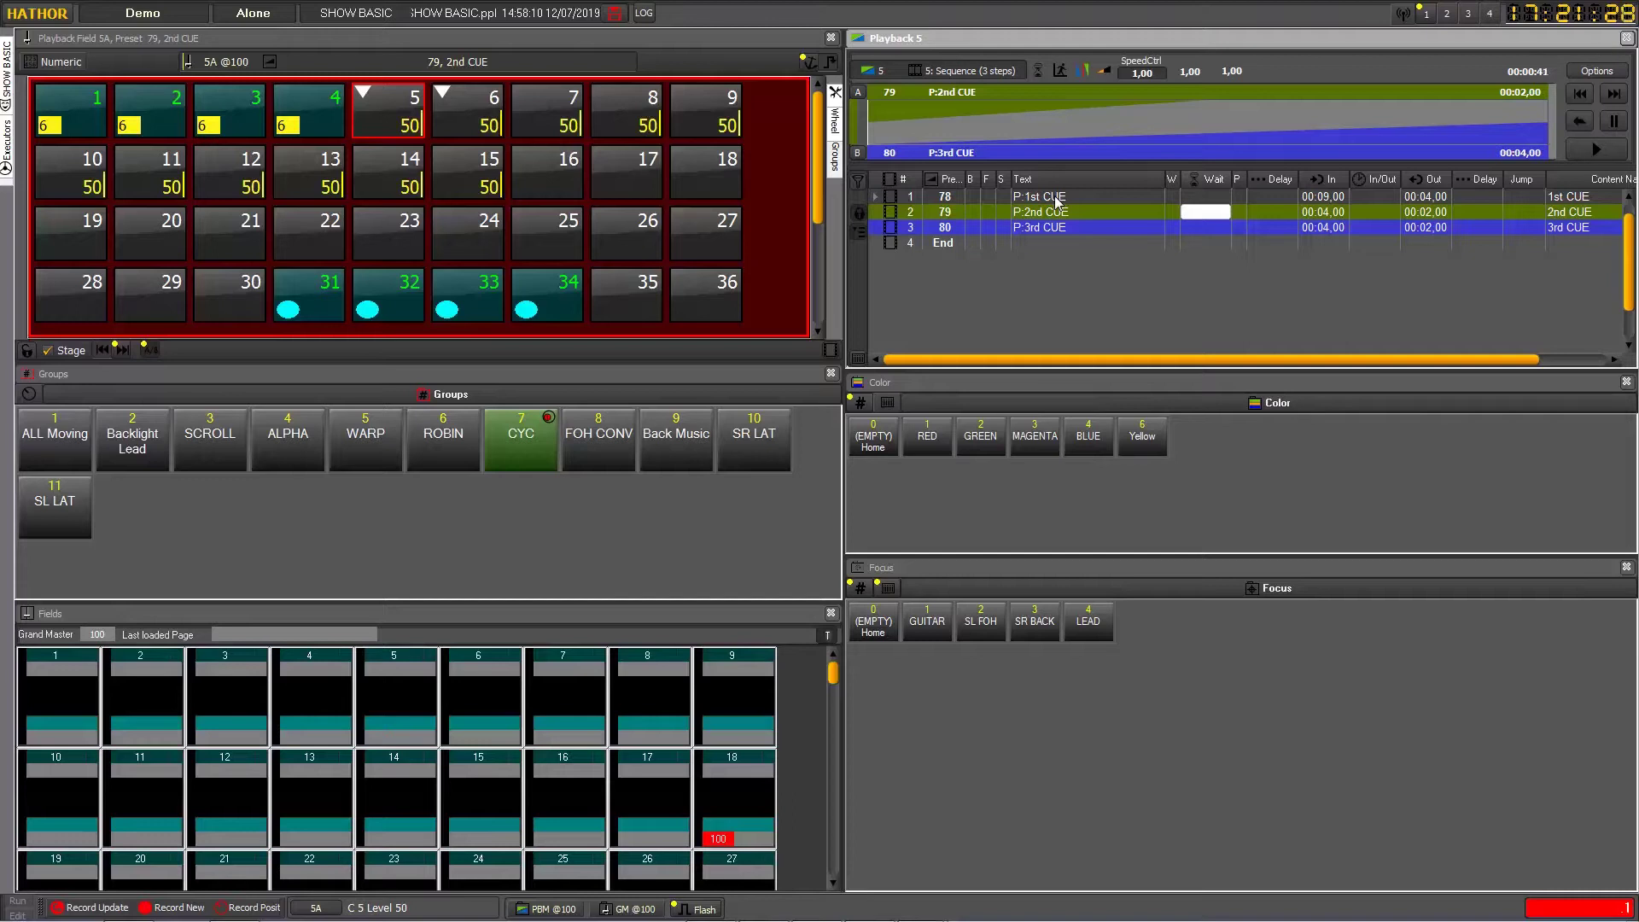
key("alt+Tab")
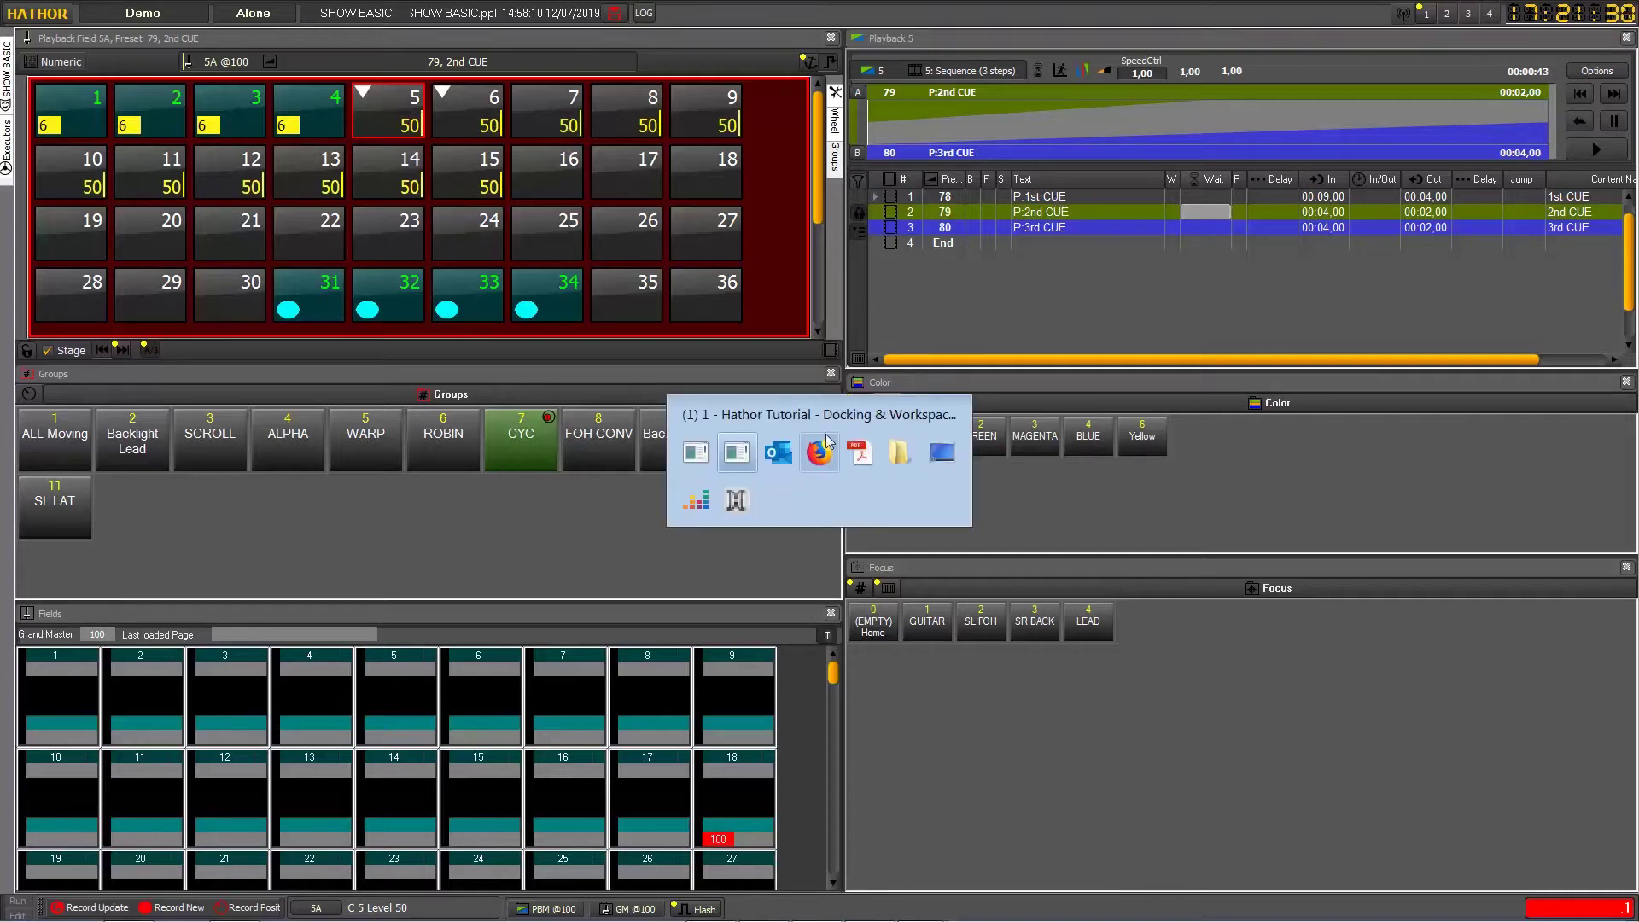
left_click(859, 466)
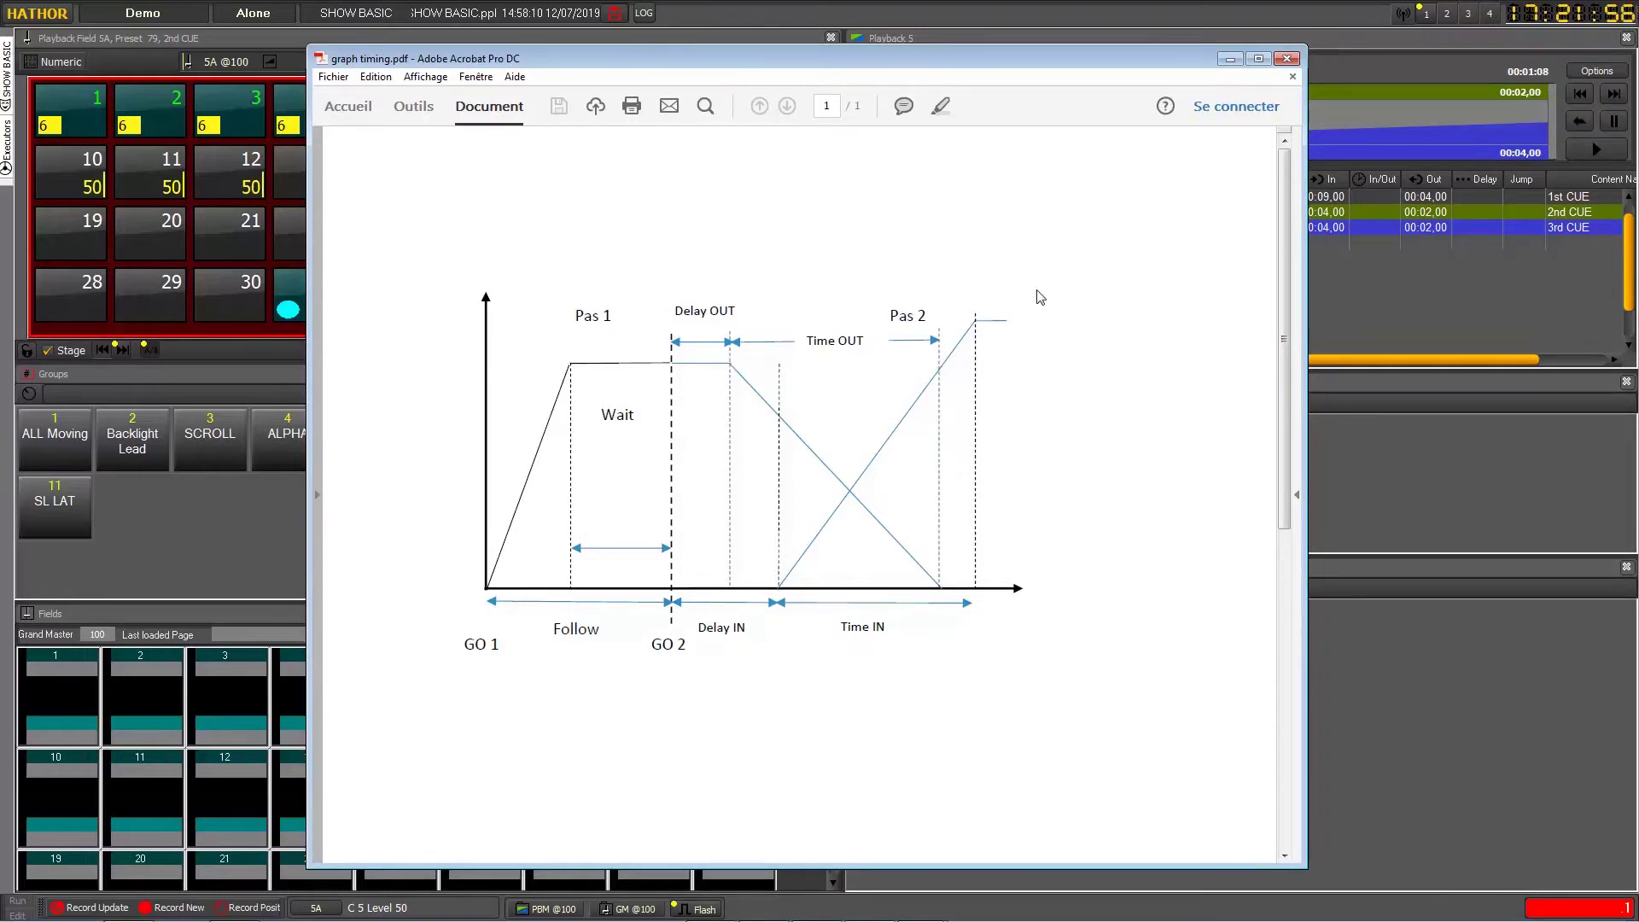
left_click(1227, 60)
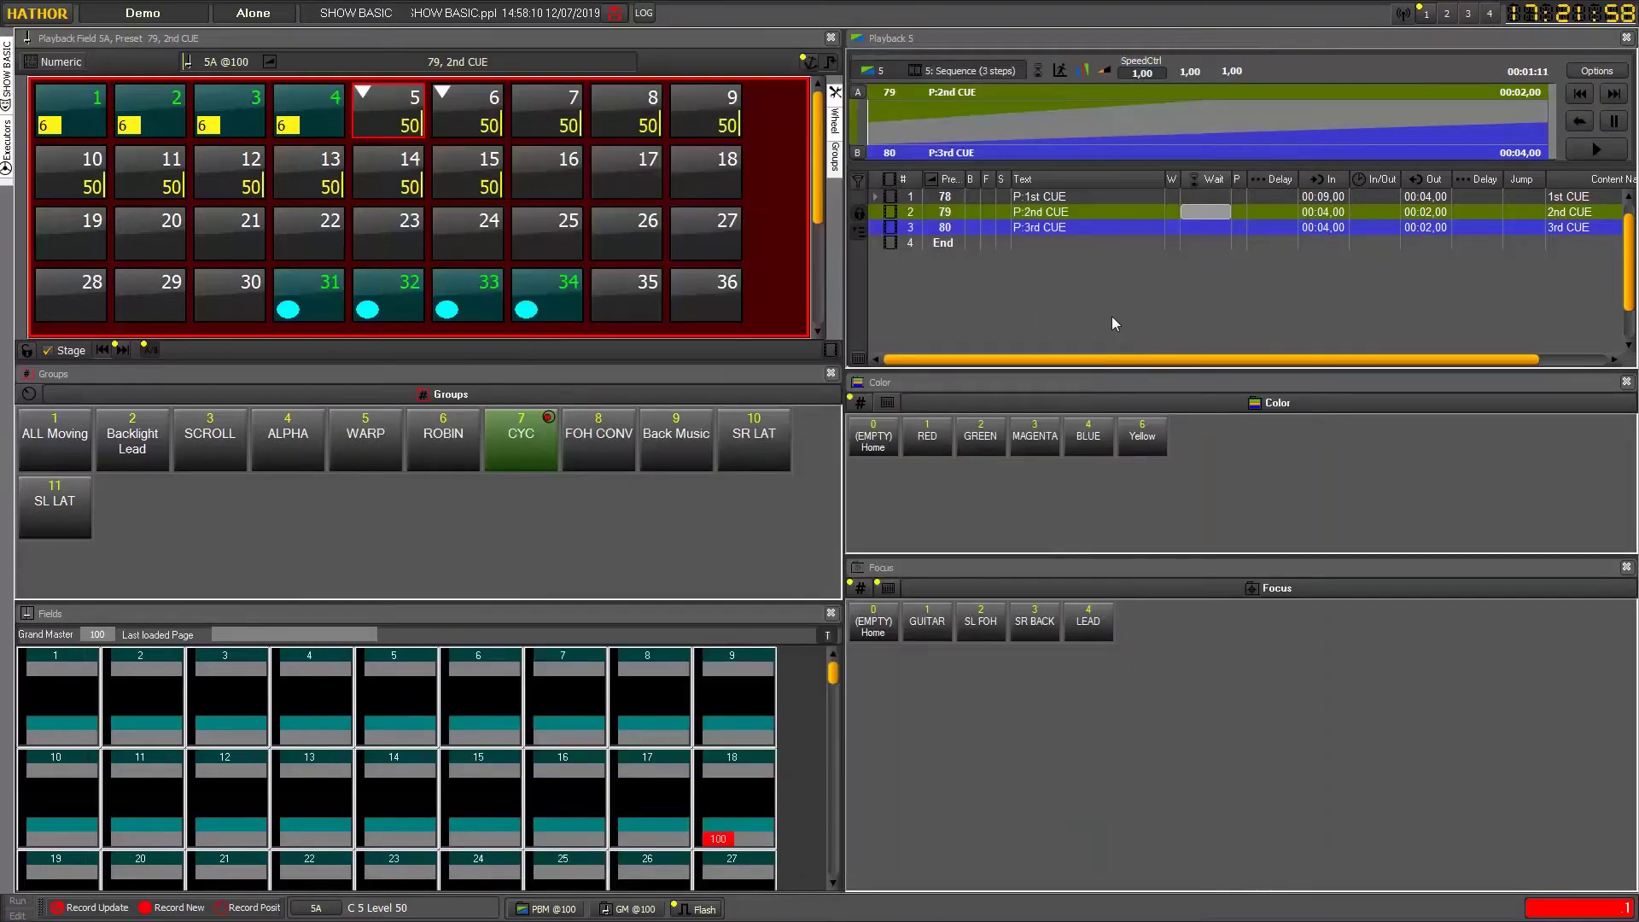
Step: Set the 1st cue's In time to 3 s and delete both of its part fades
double_click(1327, 198)
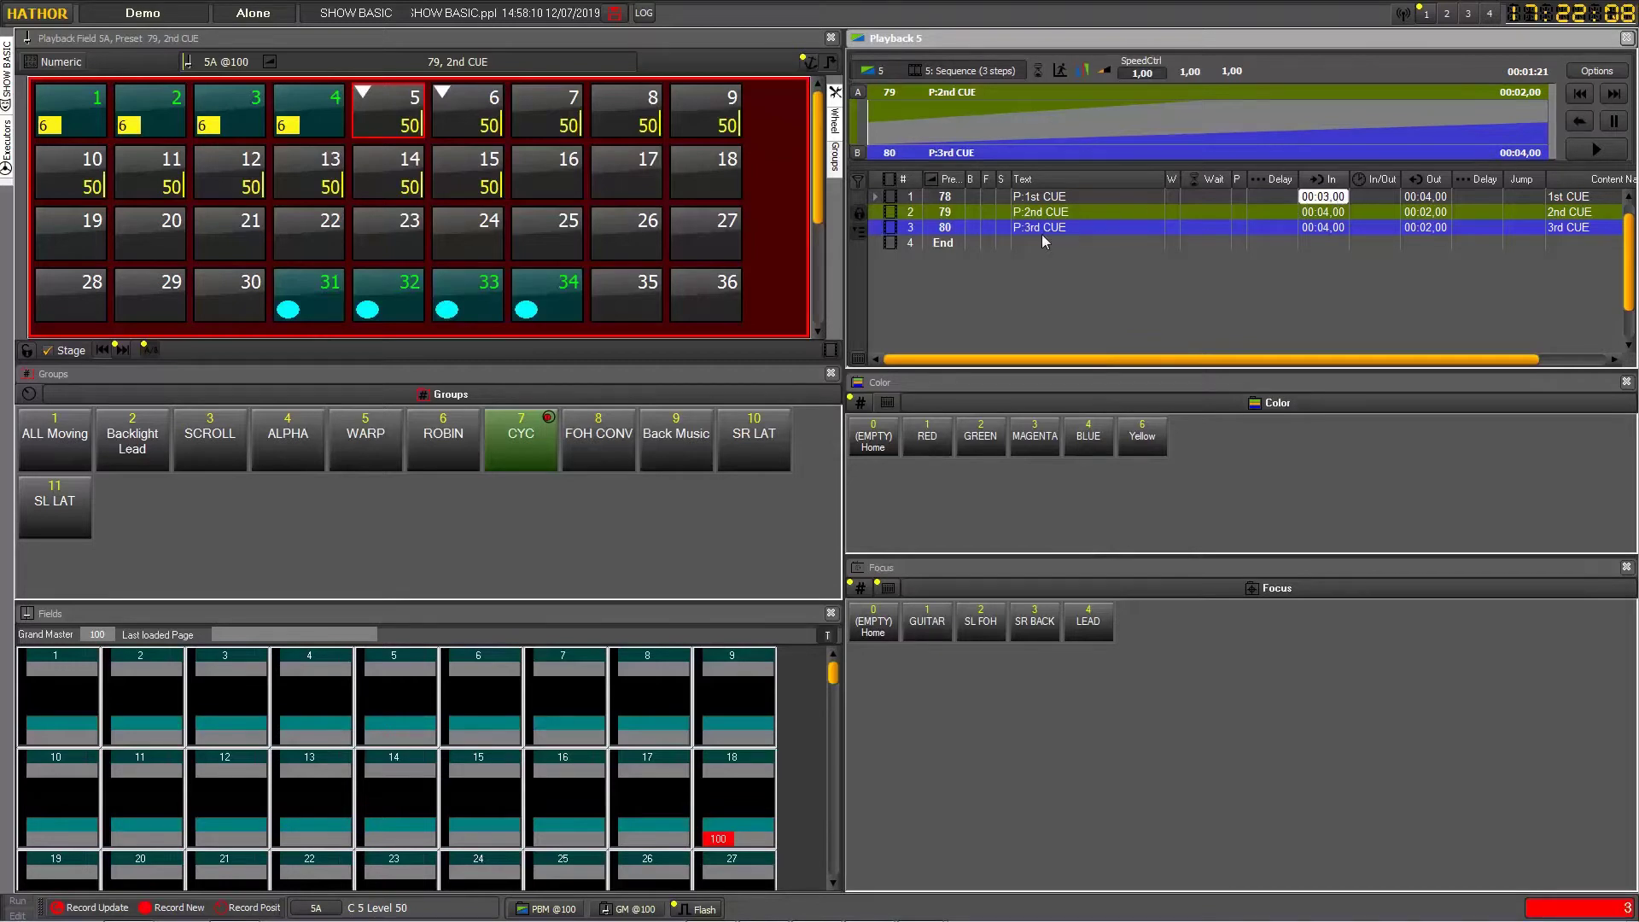
left_click(875, 197)
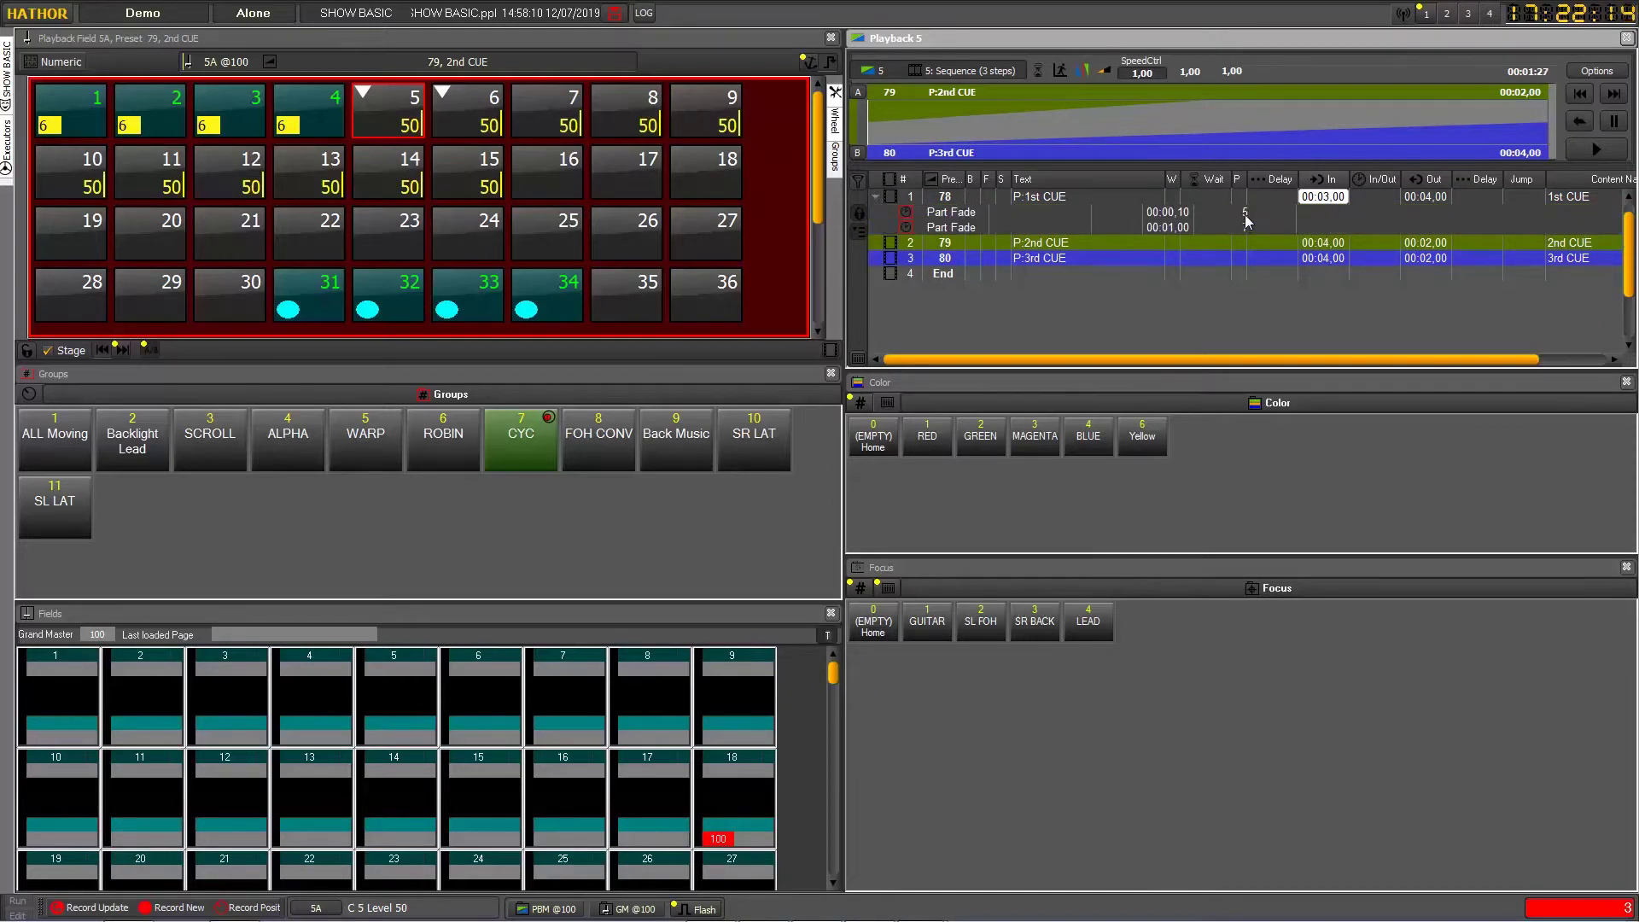
left_click(968, 213)
left_click(967, 226, "ctrl")
right_click(968, 222)
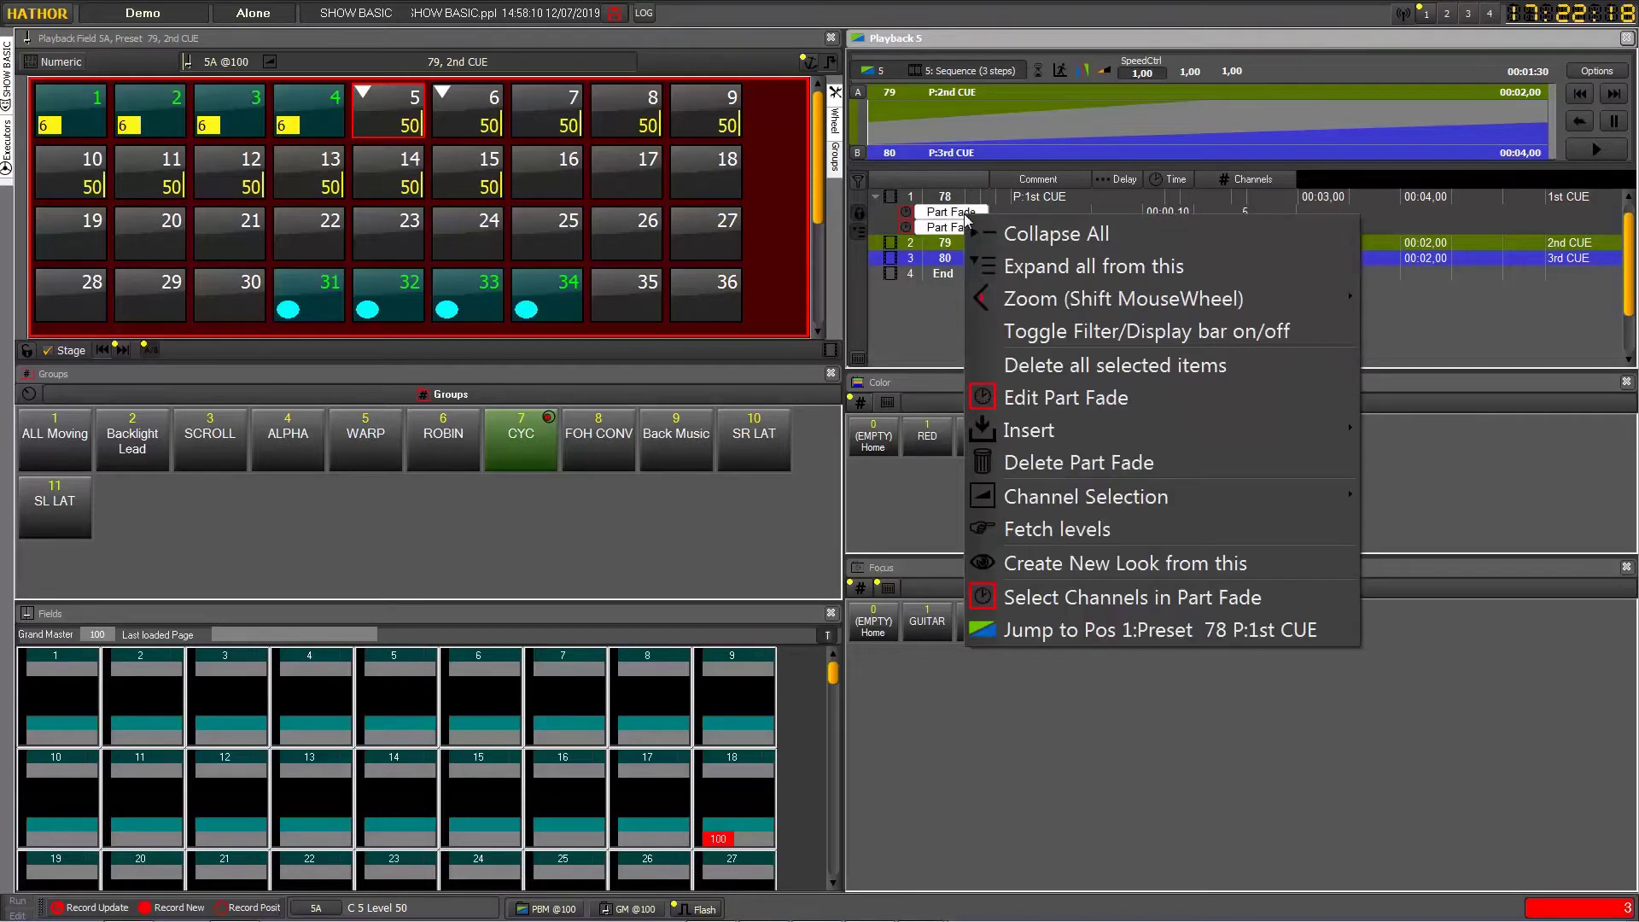
left_click(1065, 367)
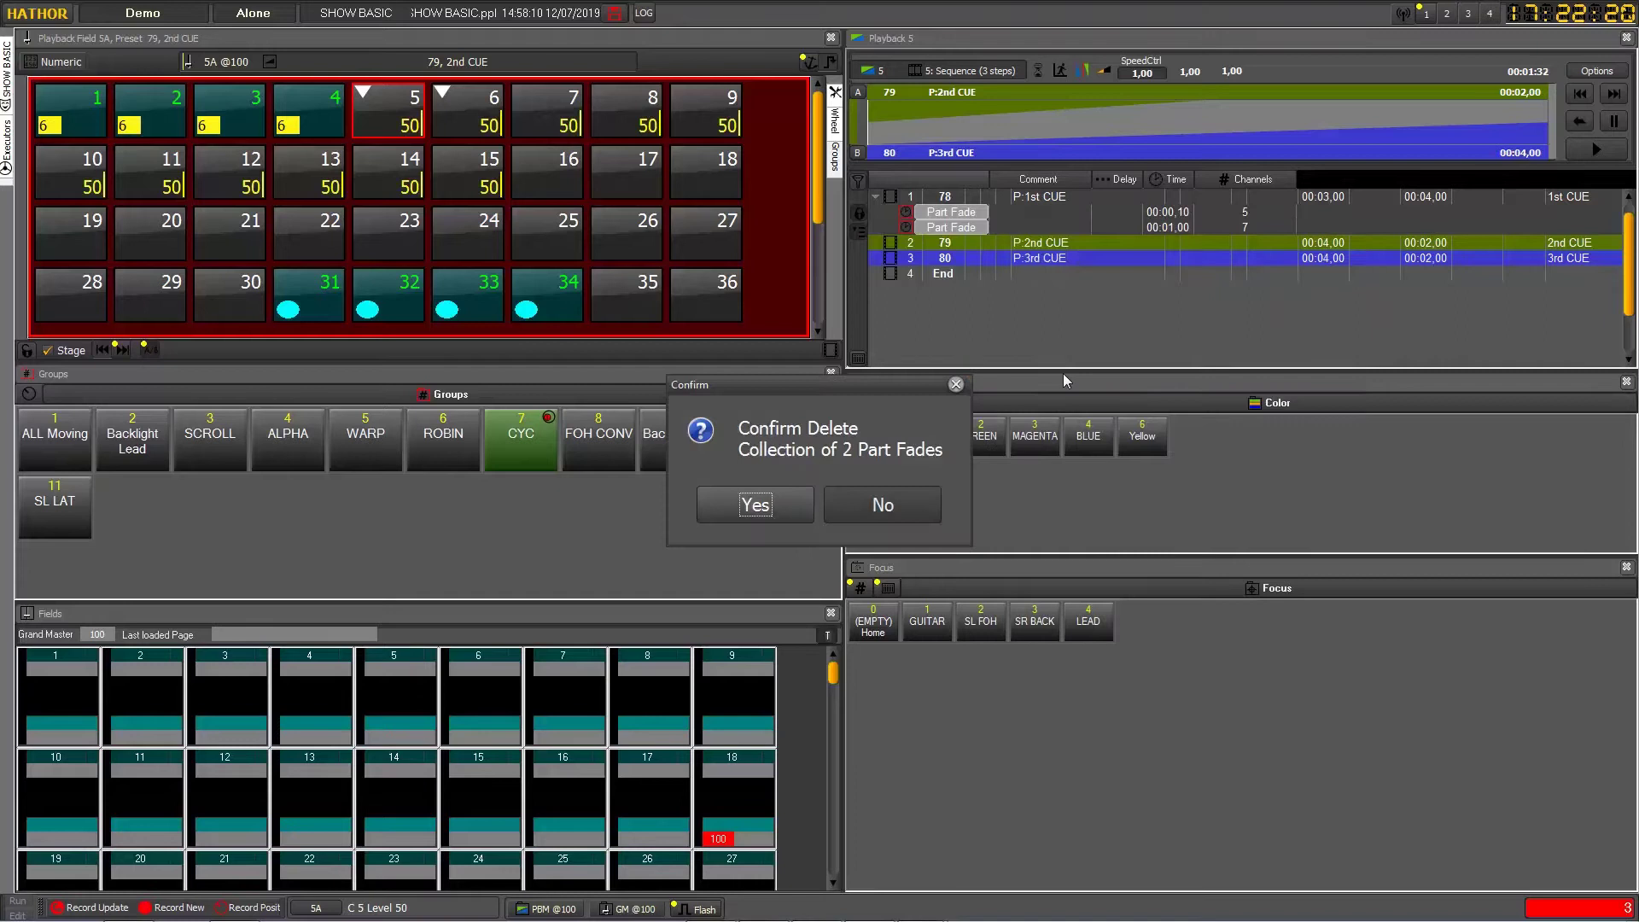
left_click(777, 511)
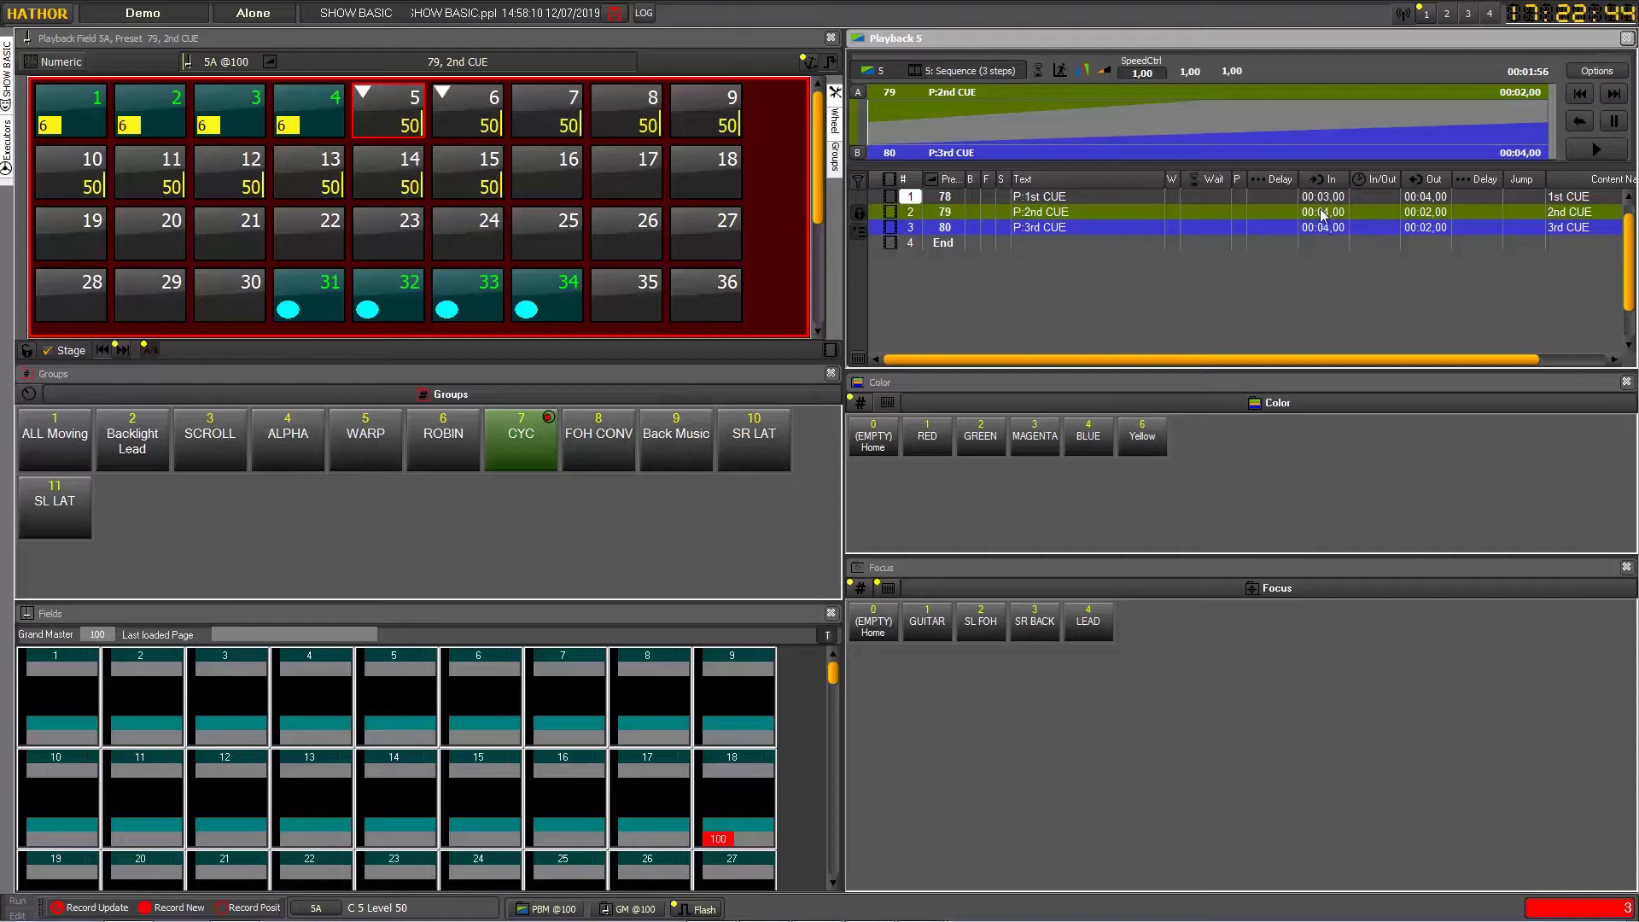
Step: Set the 2nd cue's Wait time to 2 s, and run the sequence from its start
left_click(1204, 212)
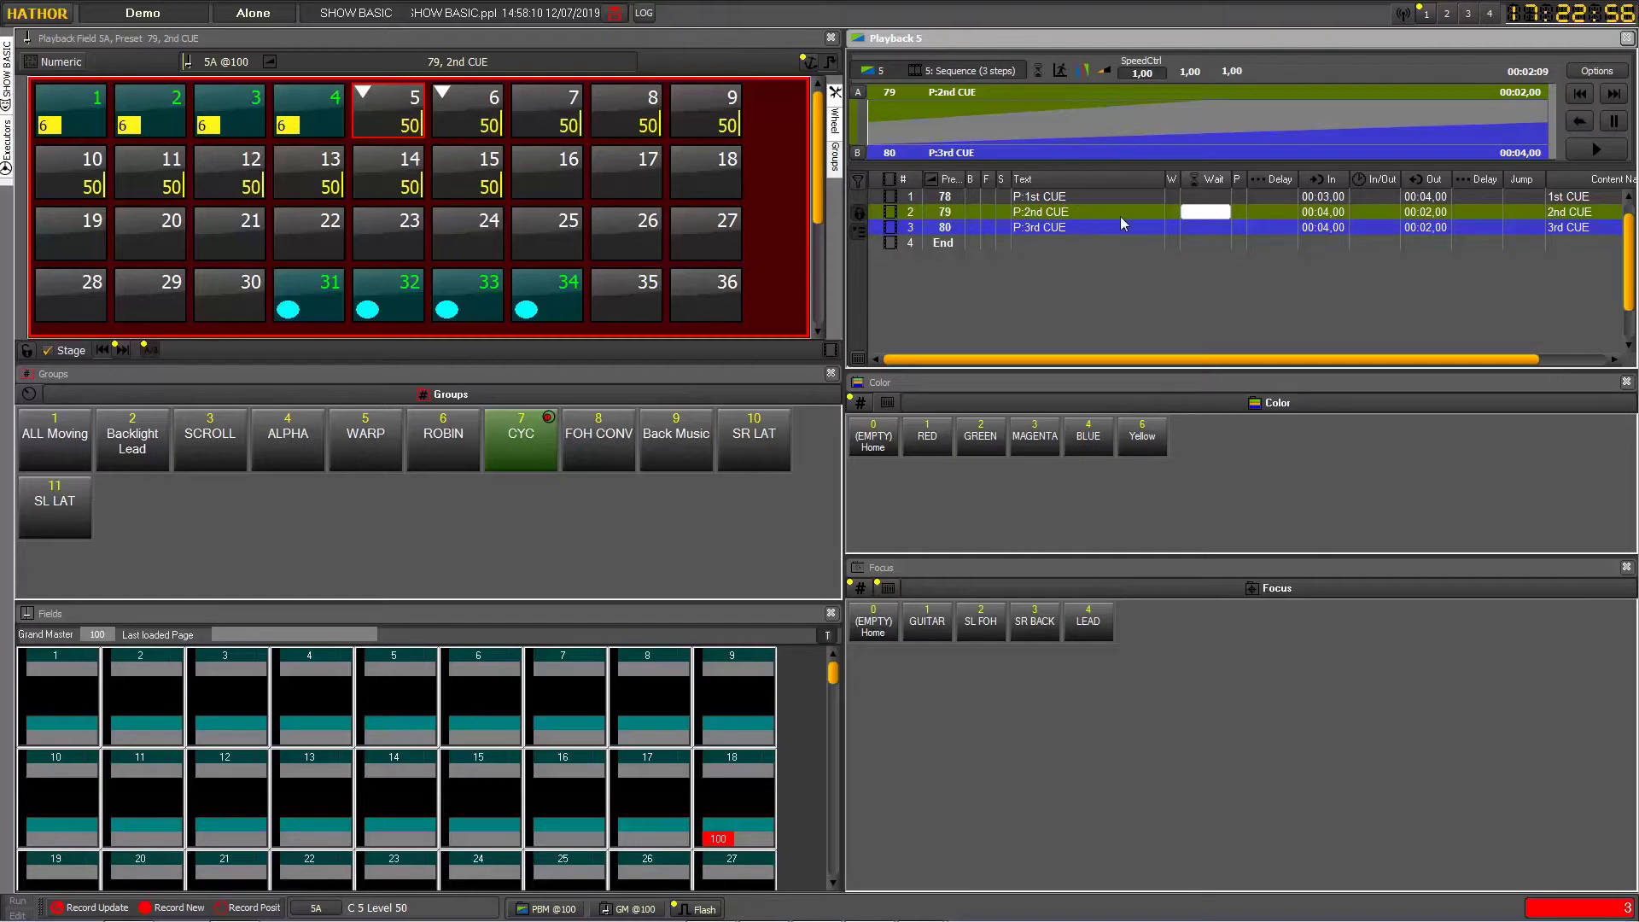
type("00:02,00")
left_click(1580, 95)
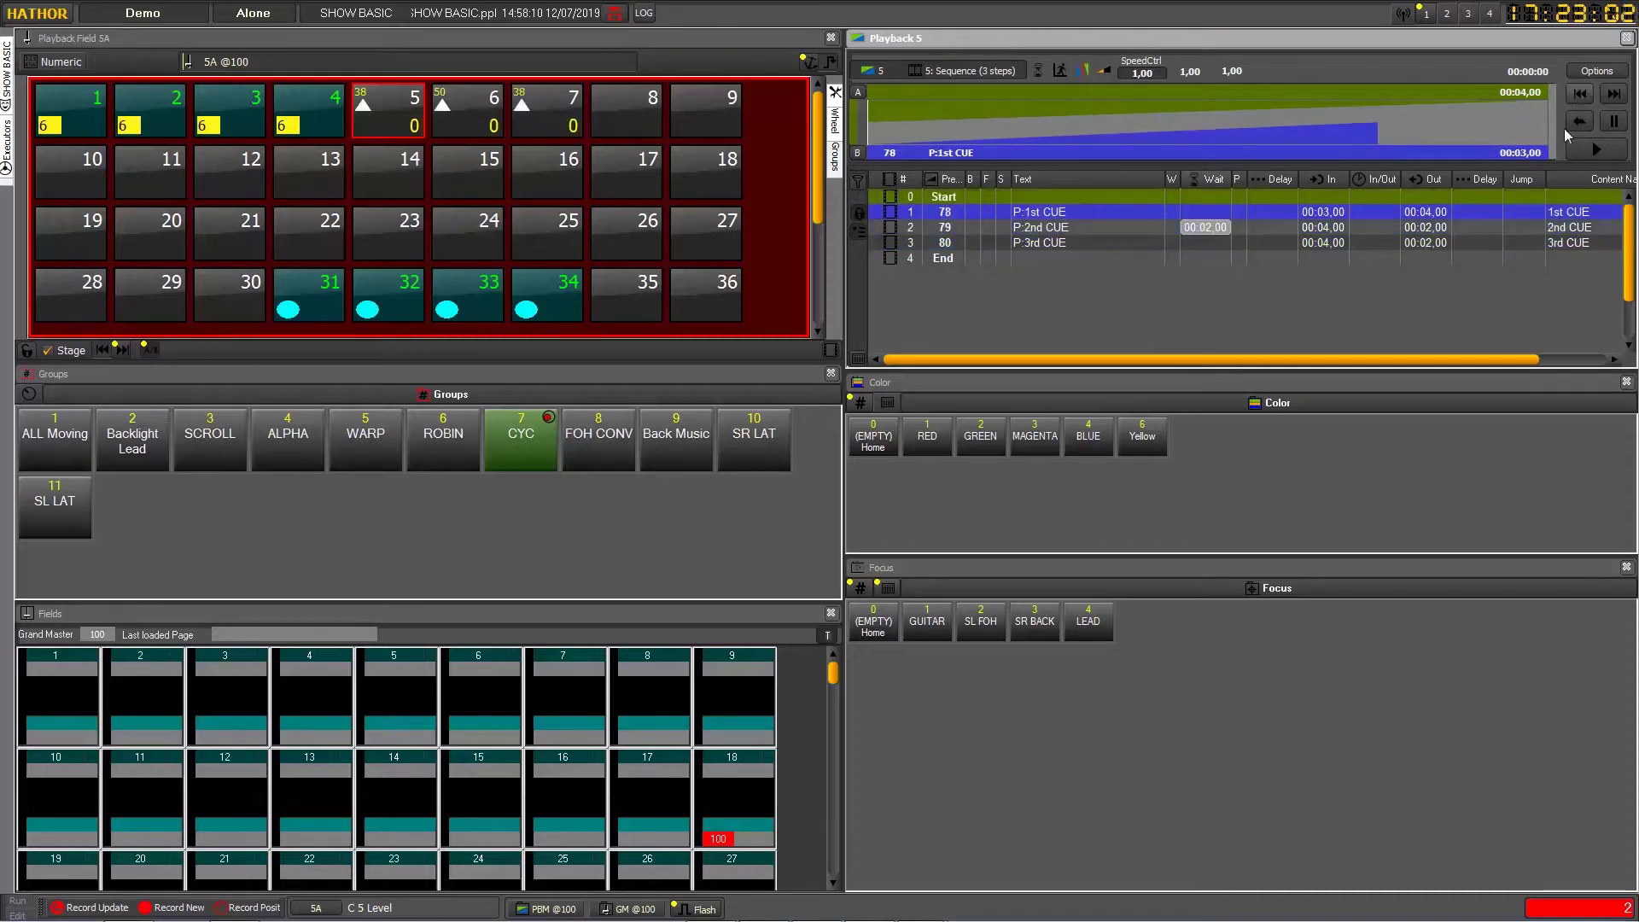
left_click(1605, 150)
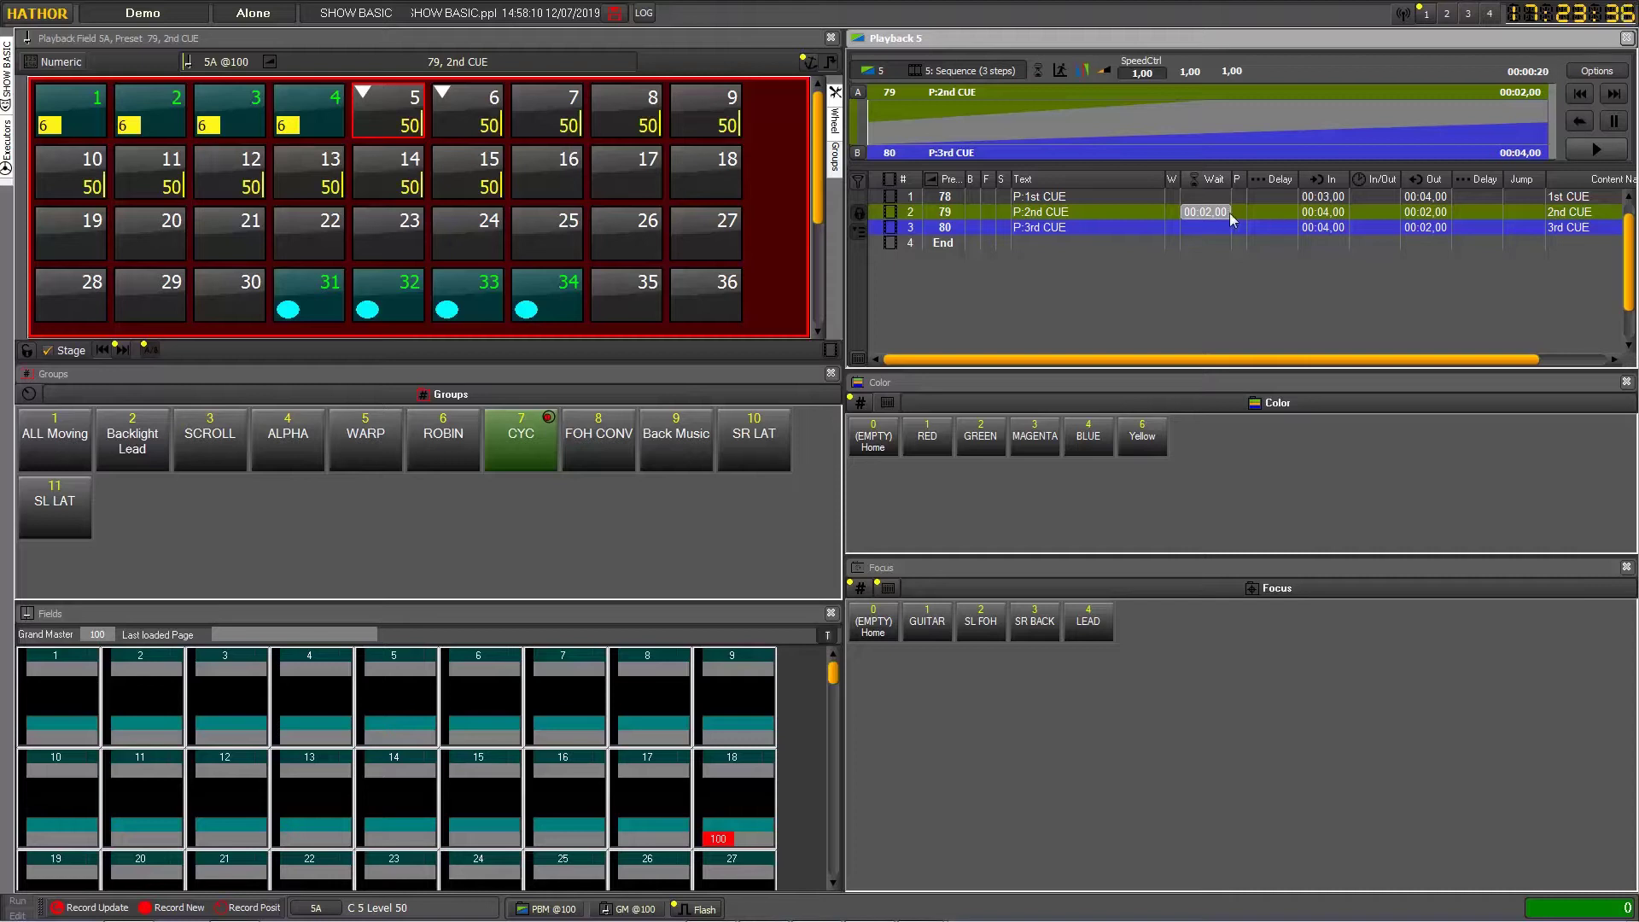
Step: Clear the 2nd cue's Wait time and select its In delay
double_click(1226, 217)
key("BackSpace")
left_click(1275, 208)
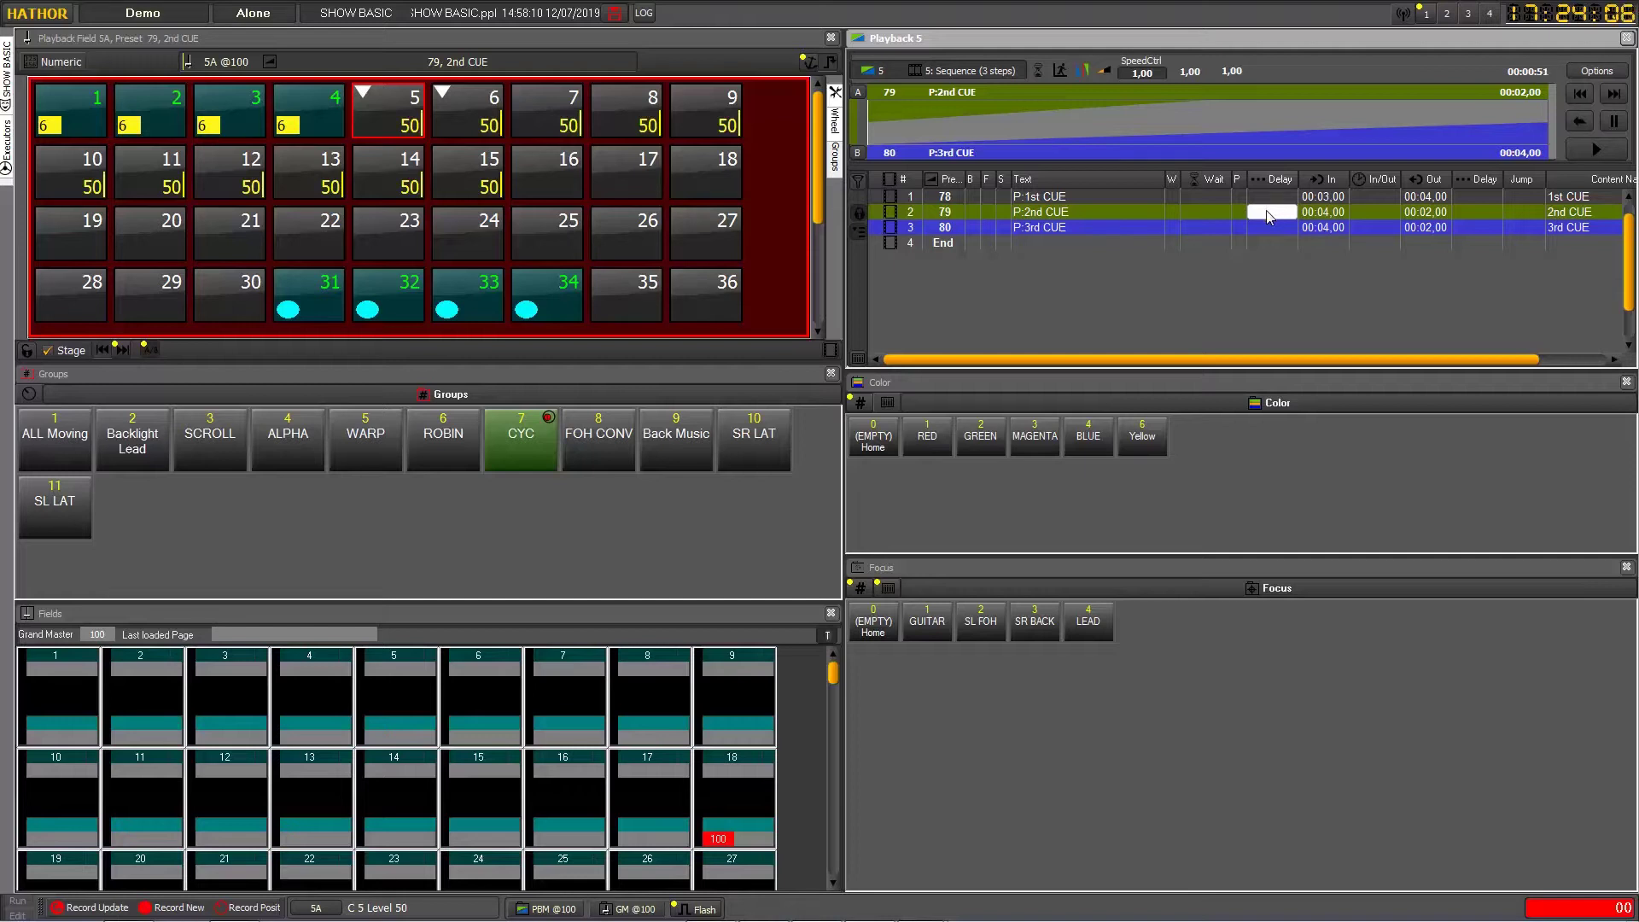
Step: Switch to Adobe Acrobat to examine the Delay IN and Delay OUT portions of graph timing.pdf, and return to the Hathor playback
key("alt+Tab")
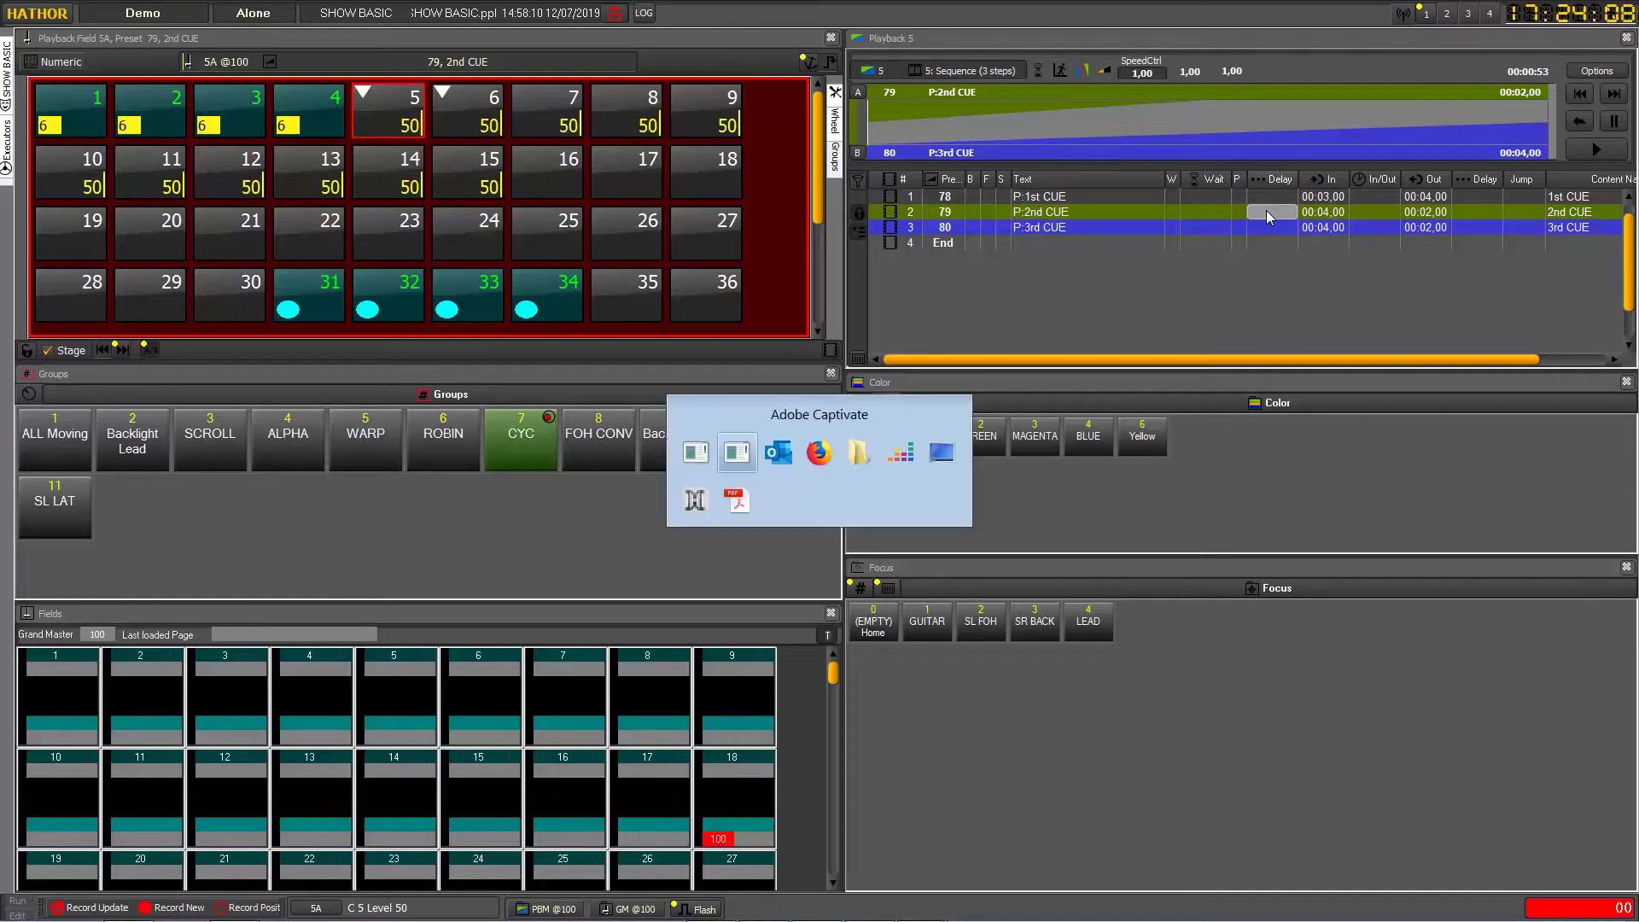
key("alt+Tab")
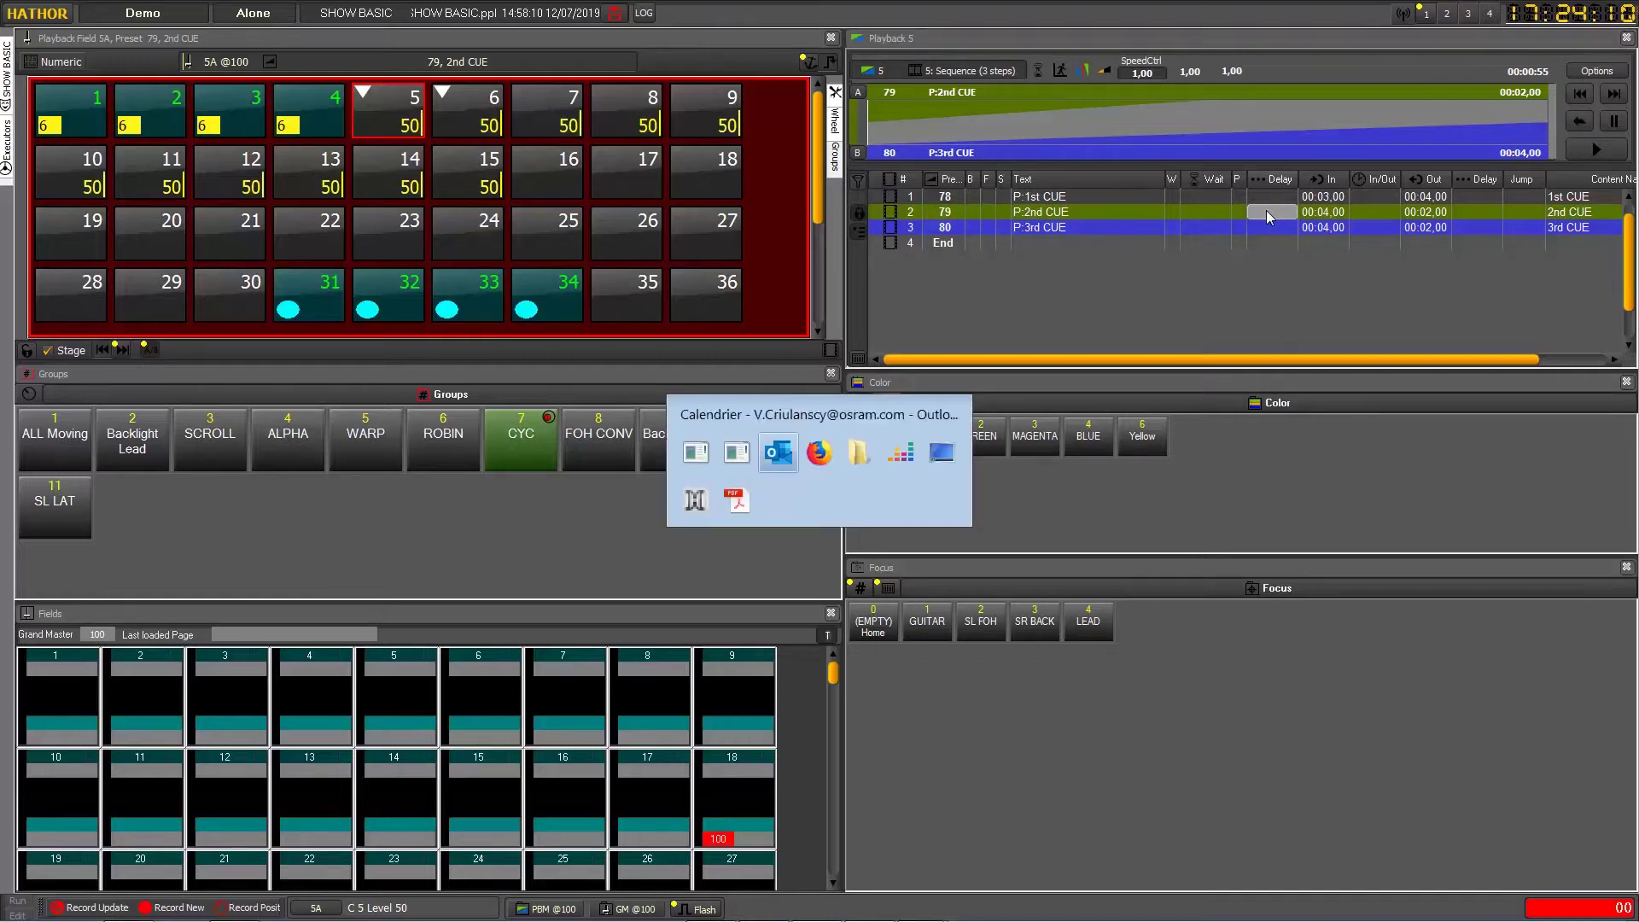
left_click(736, 500)
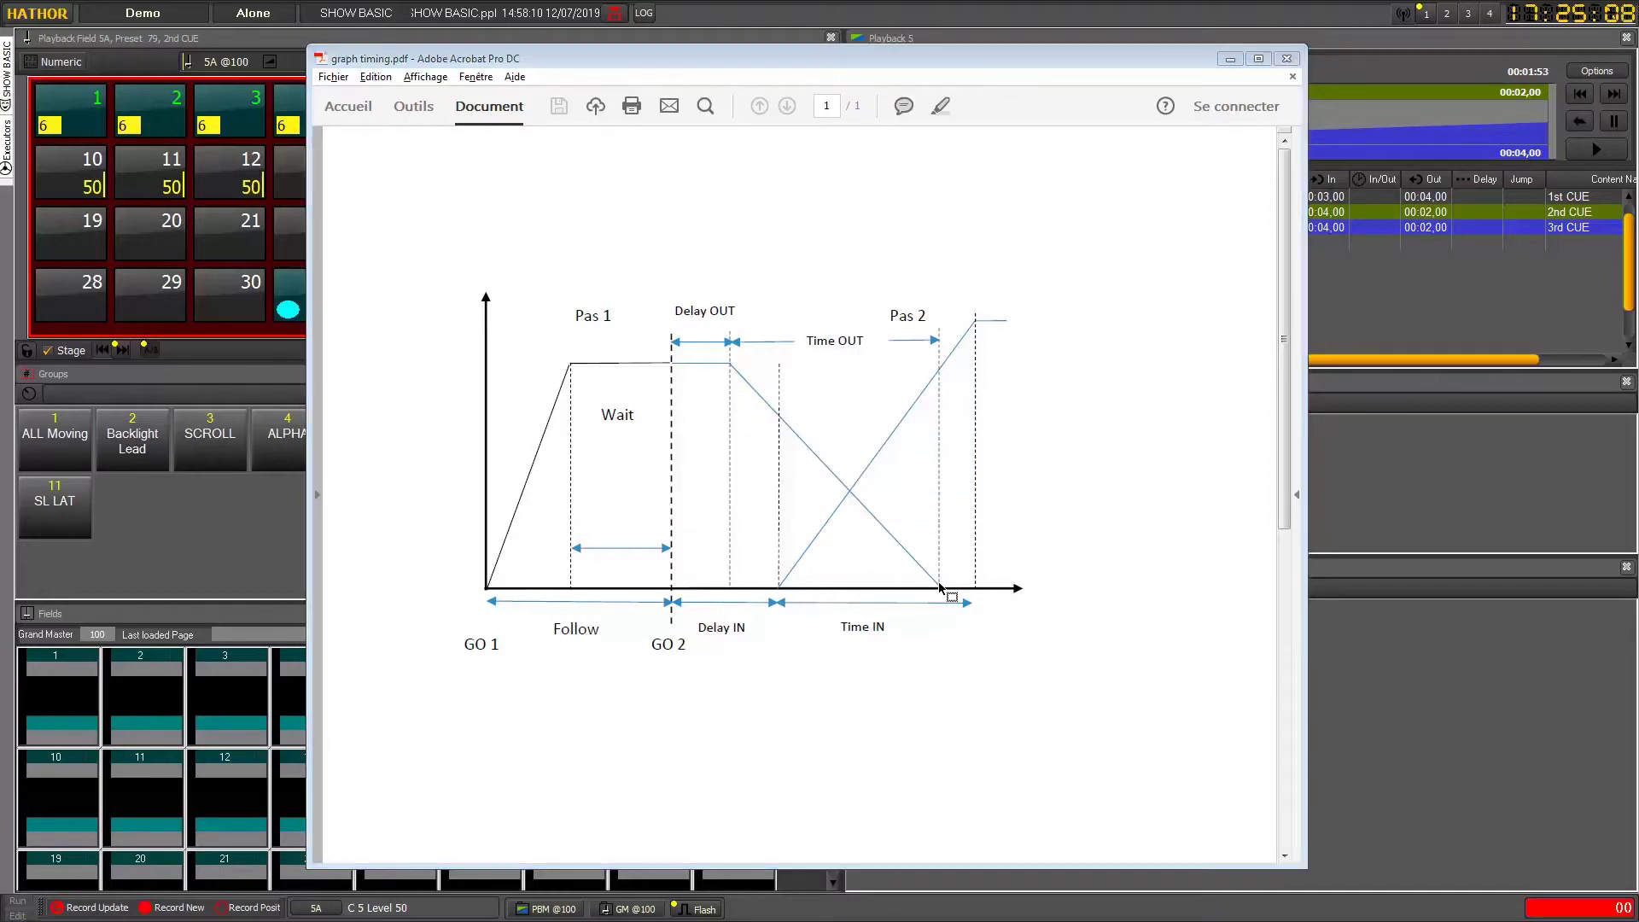
left_click(1230, 58)
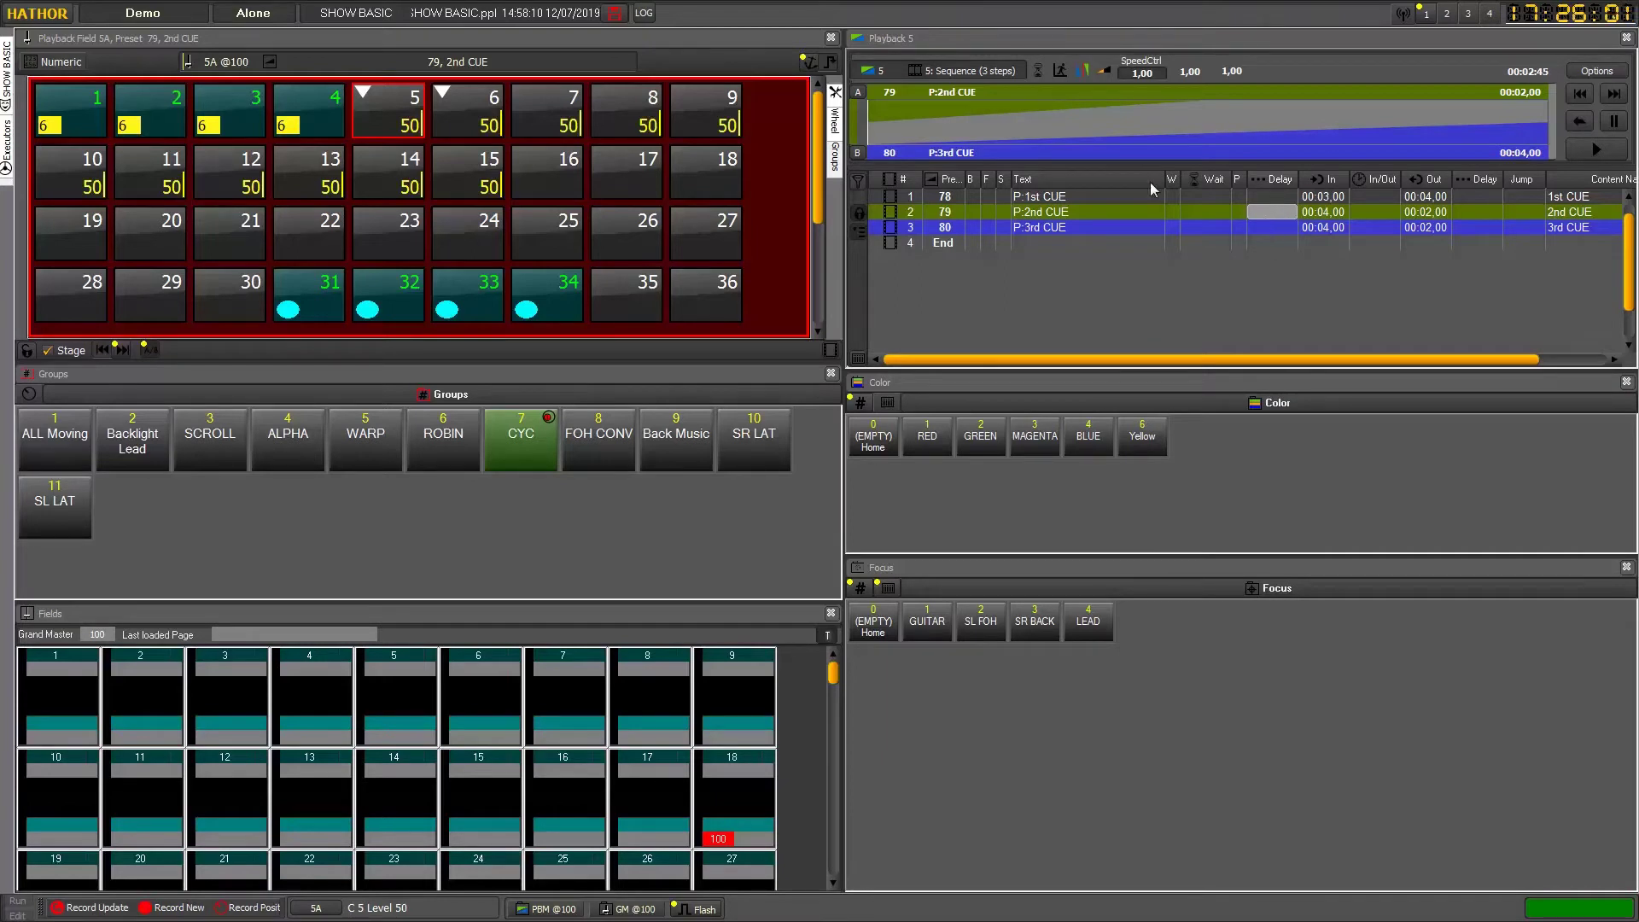
Step: In the Playback preferences, try setting times in A and B, restore Active, and close the preferences
left_click(59, 17)
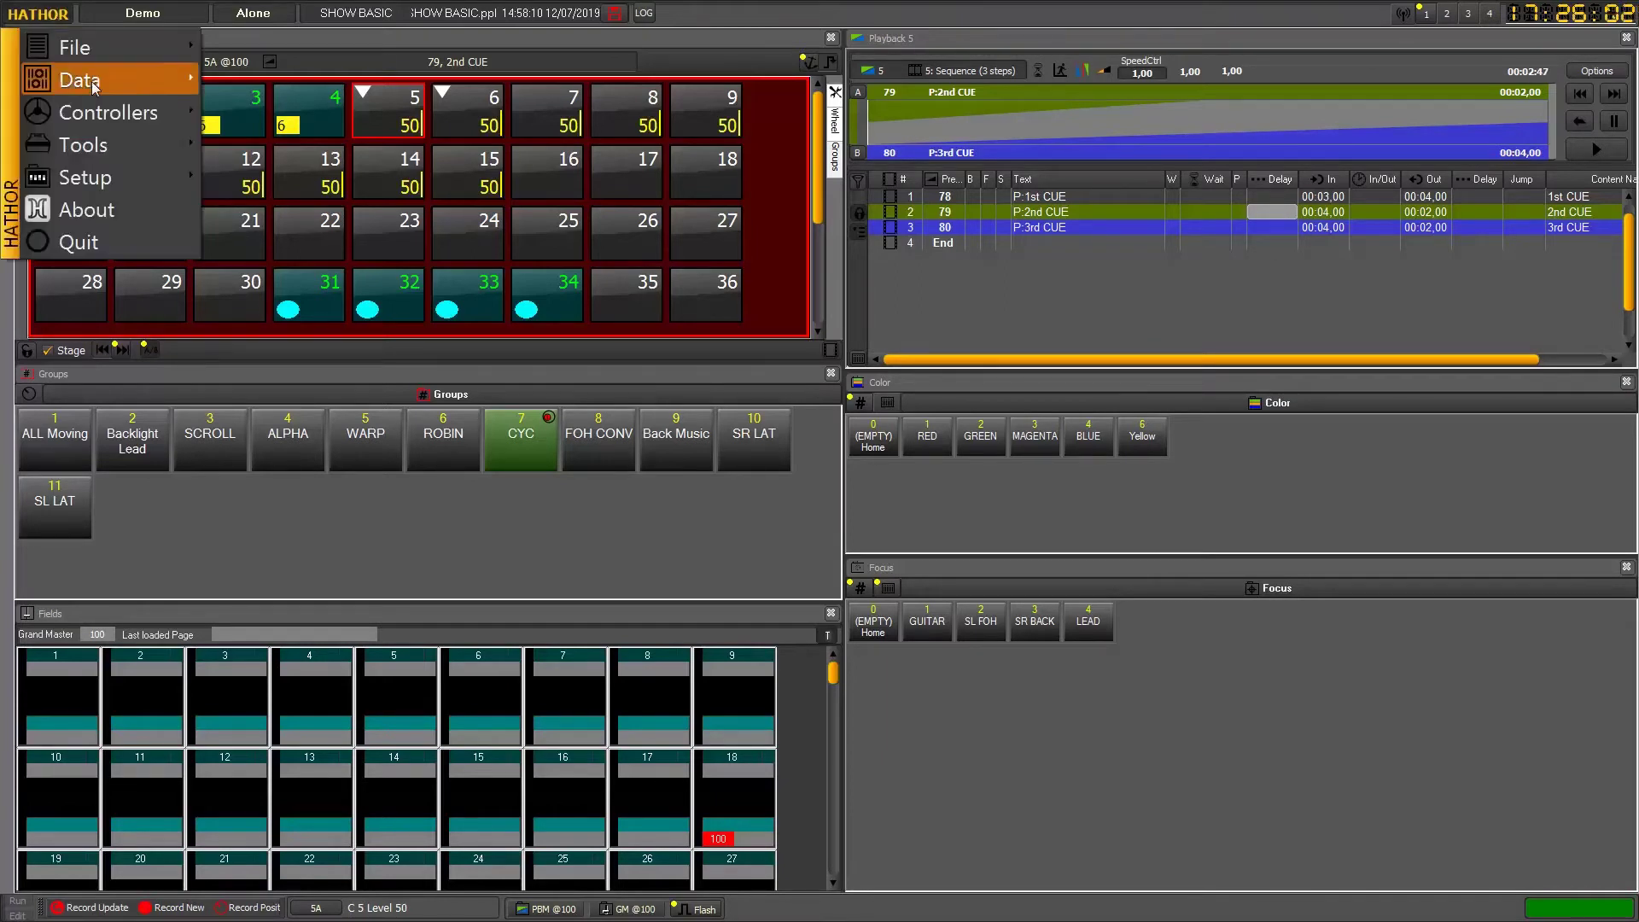
mouse_move(130, 177)
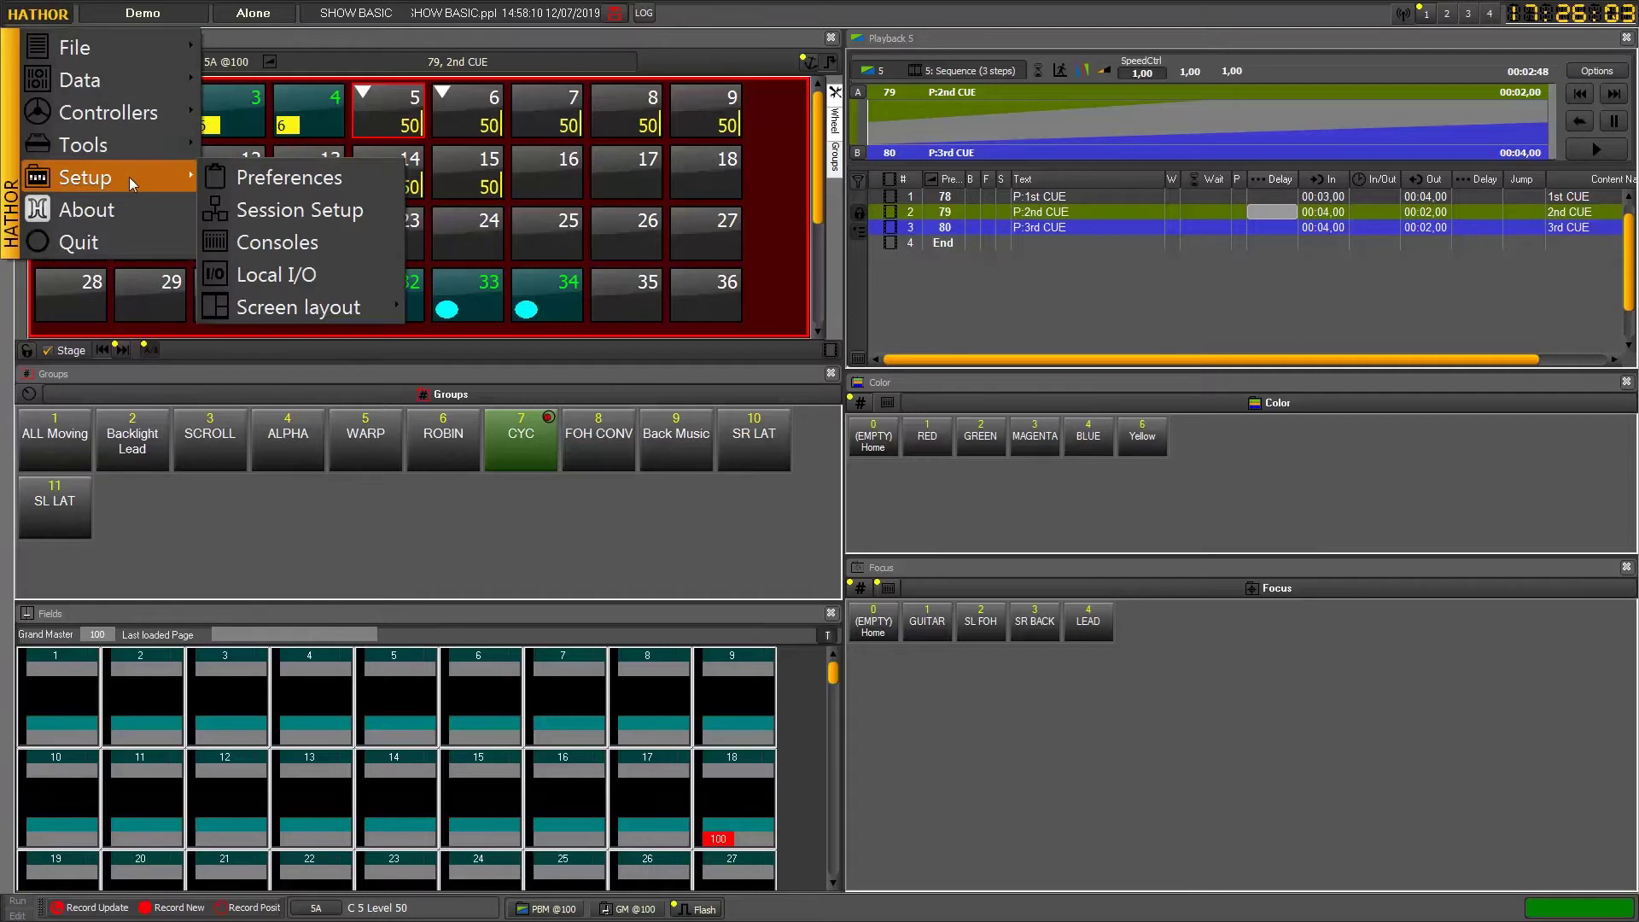
left_click(268, 181)
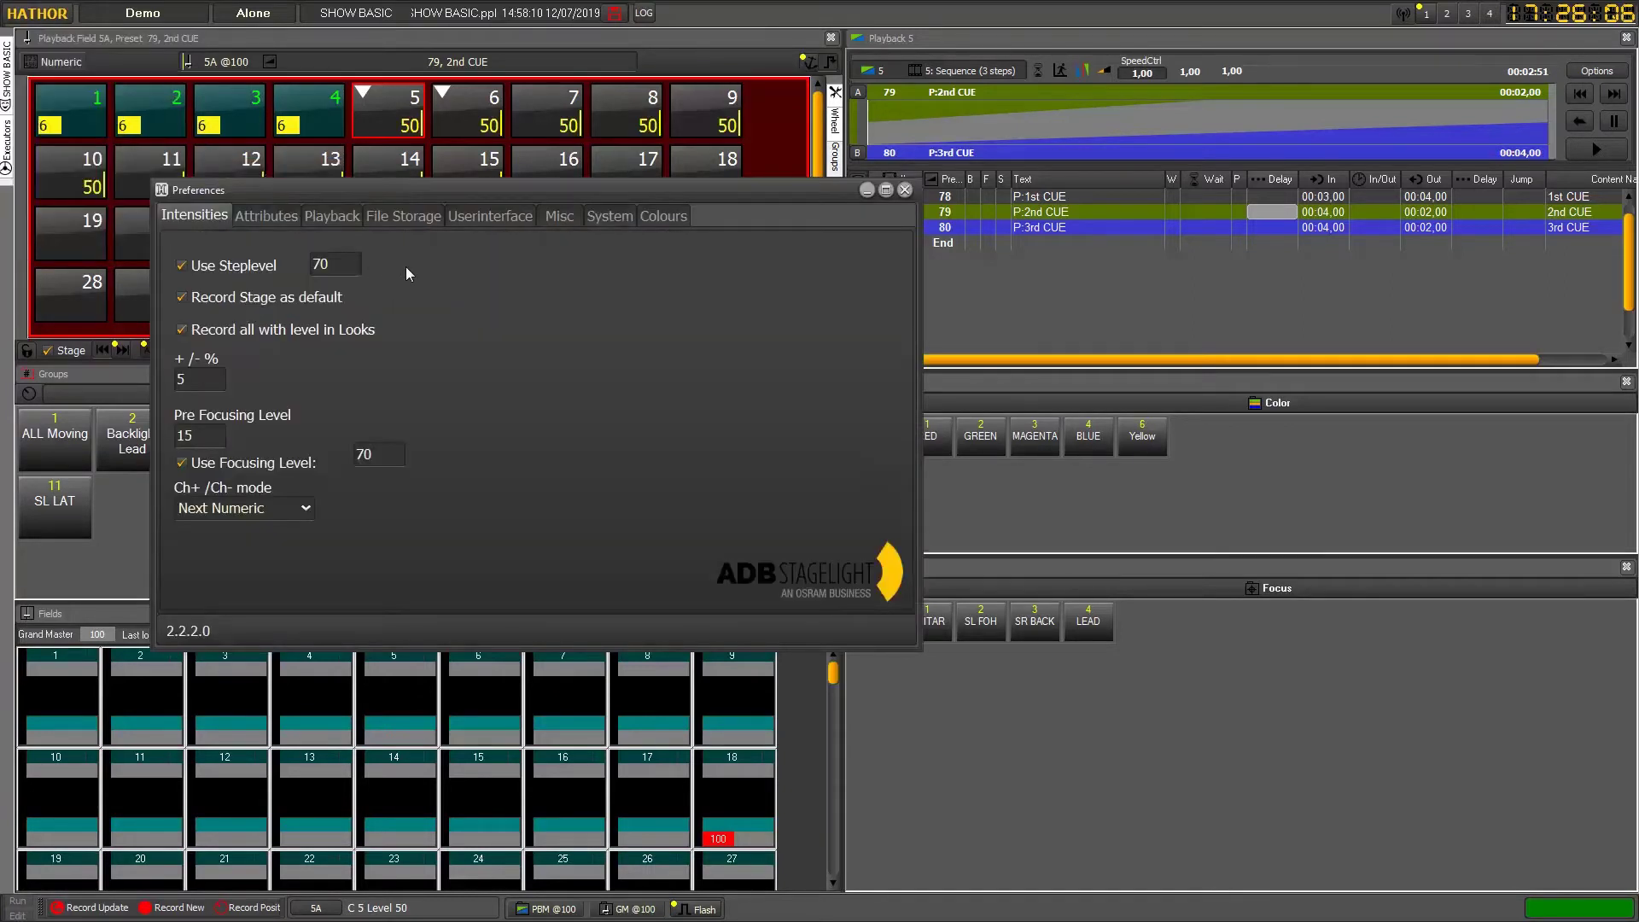
left_click(343, 219)
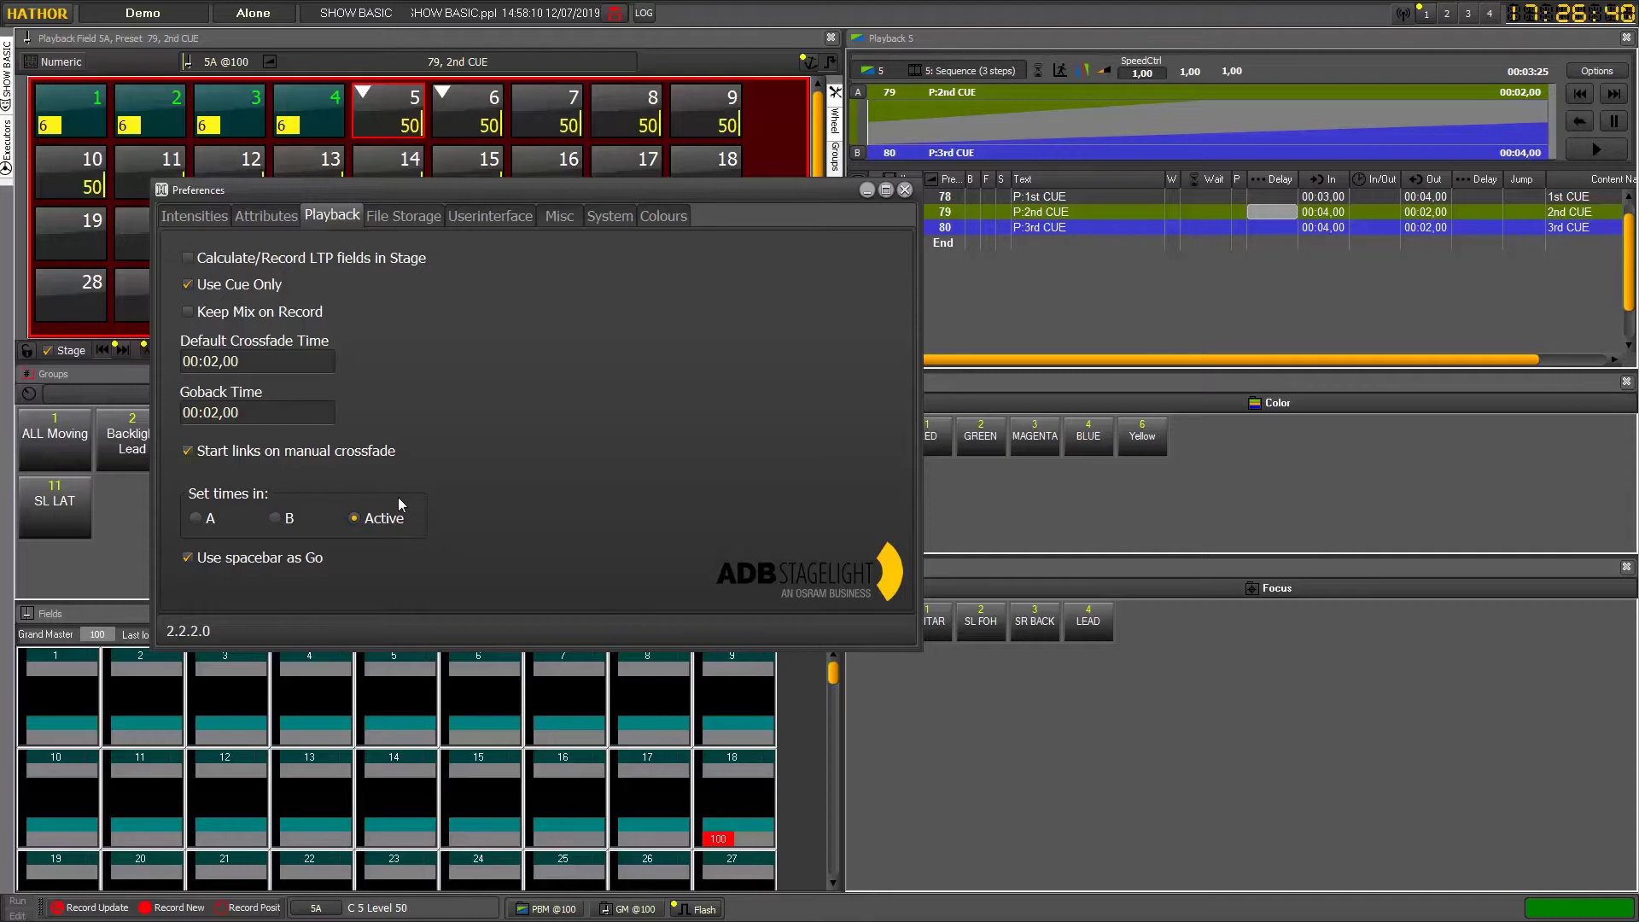
left_click(196, 518)
left_click(282, 521)
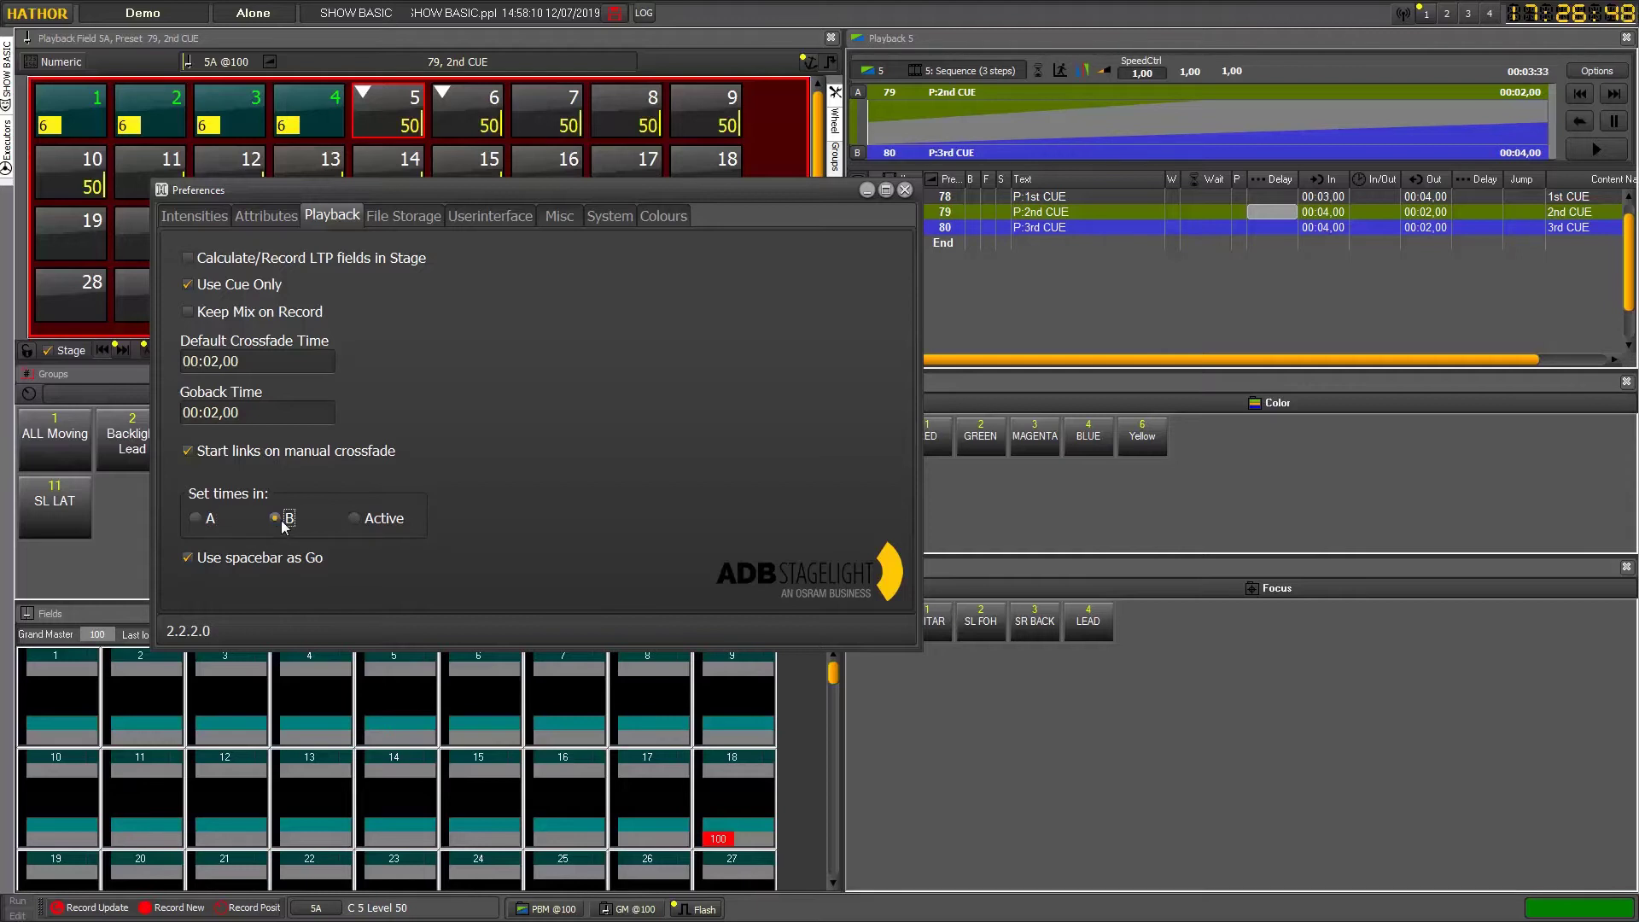
left_click(362, 523)
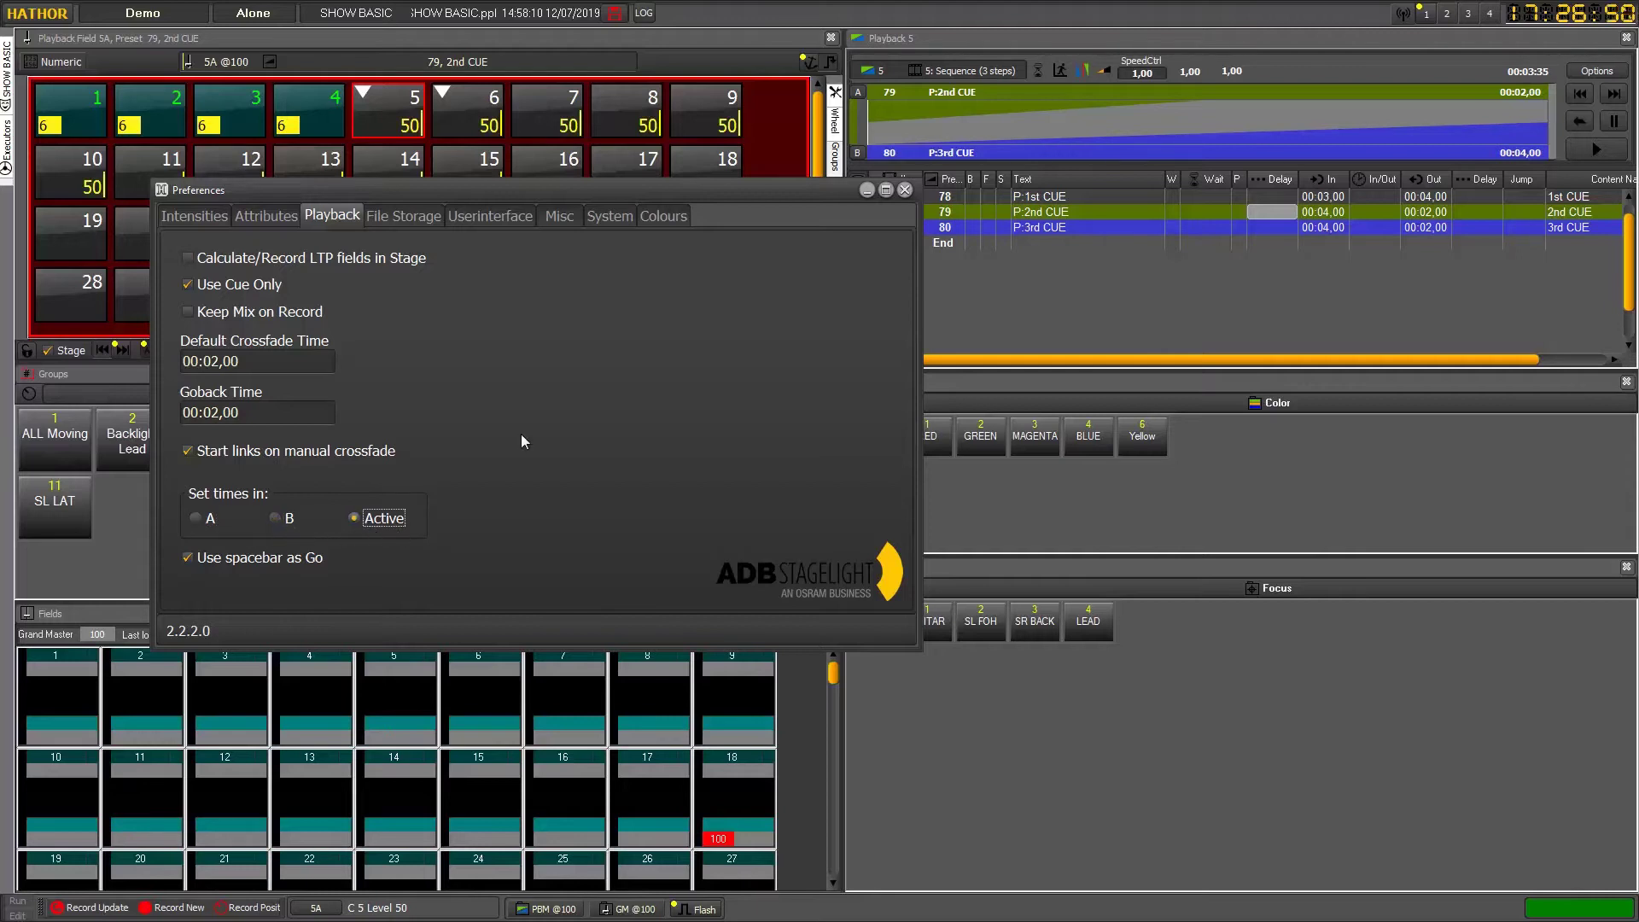
left_click(906, 190)
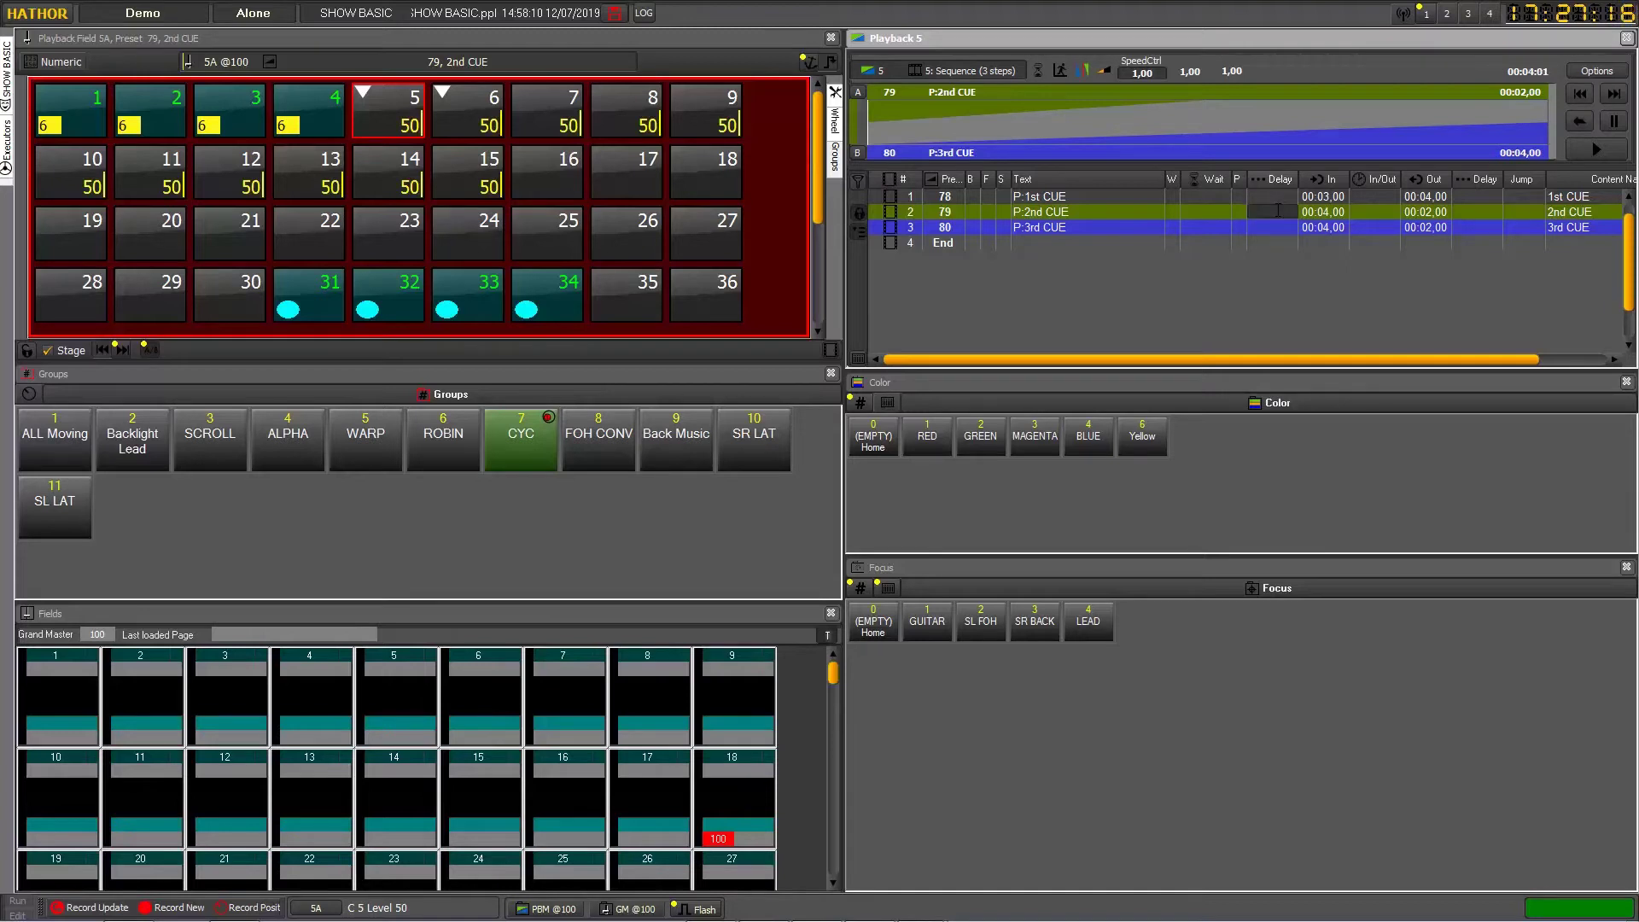
Step: Set the 2nd cue's In delay to 2 s
key("Return")
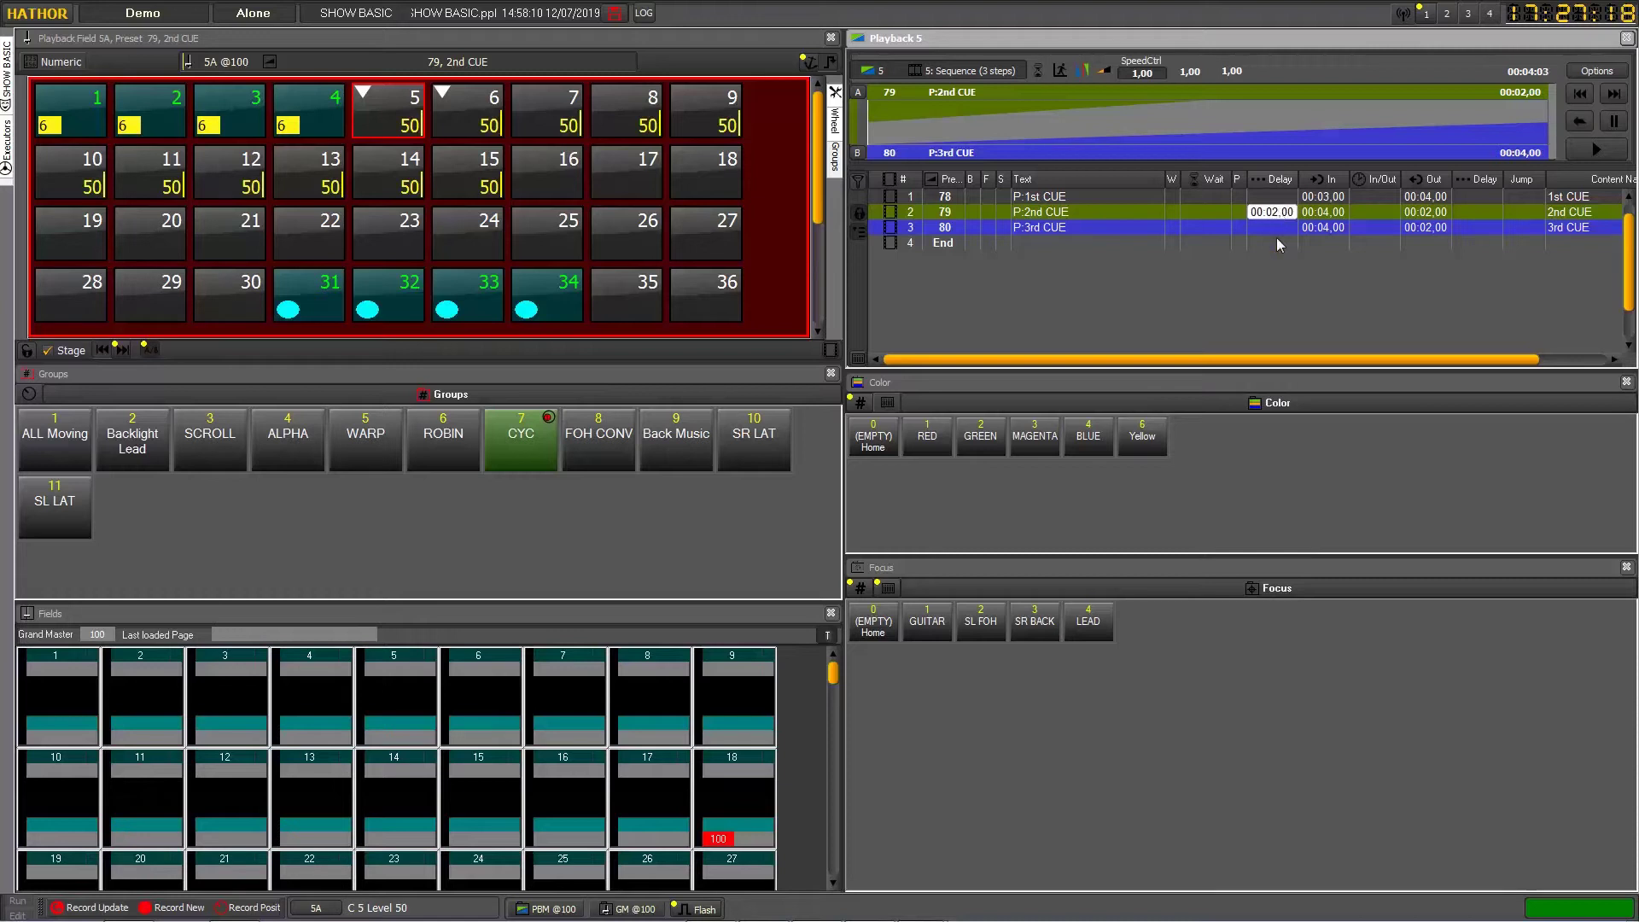
double_click(1484, 212)
type("4")
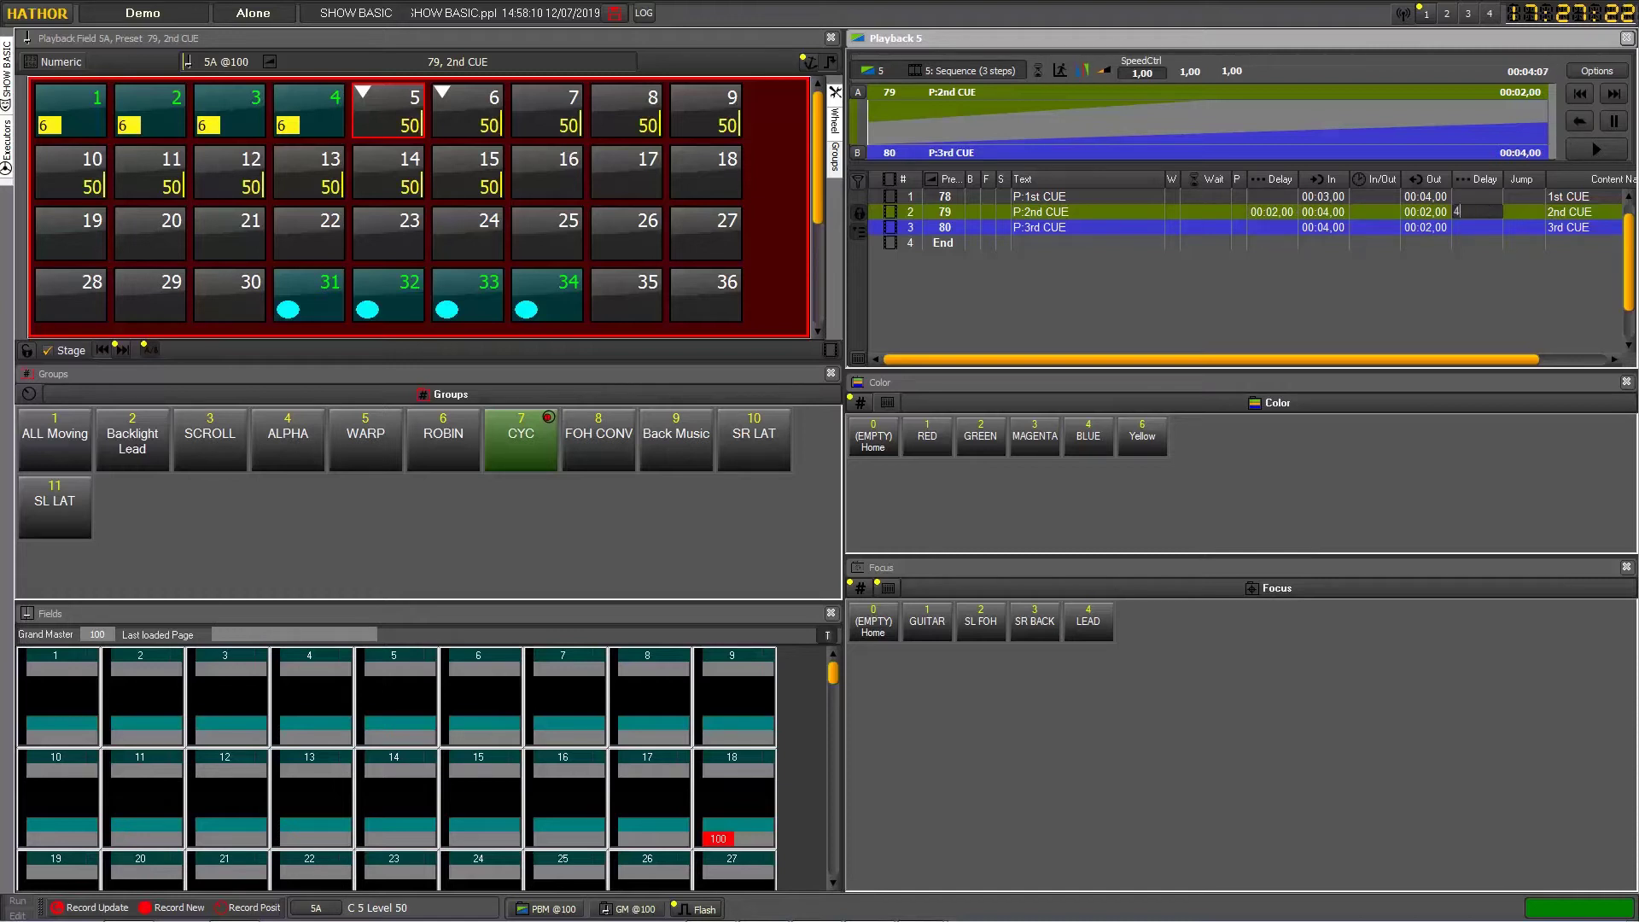
key("Return")
type("0")
Step: Set the 3rd cue's Out delay to 2 s, and run all three cues from the start of the sequence
left_click(1470, 228)
type("2")
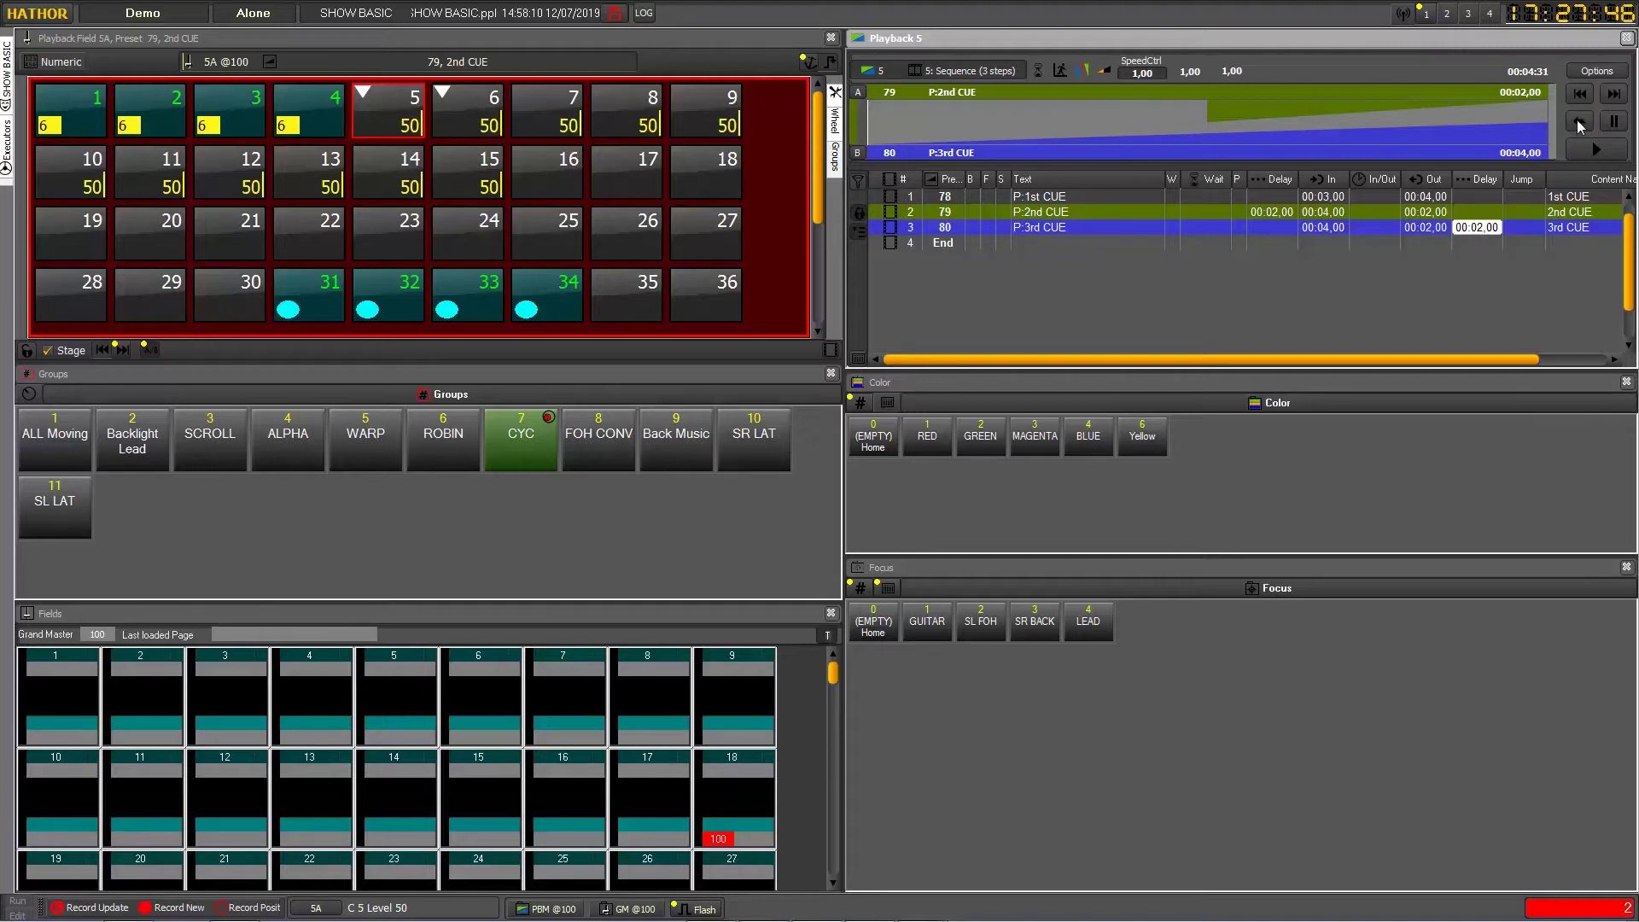
left_click(1580, 93)
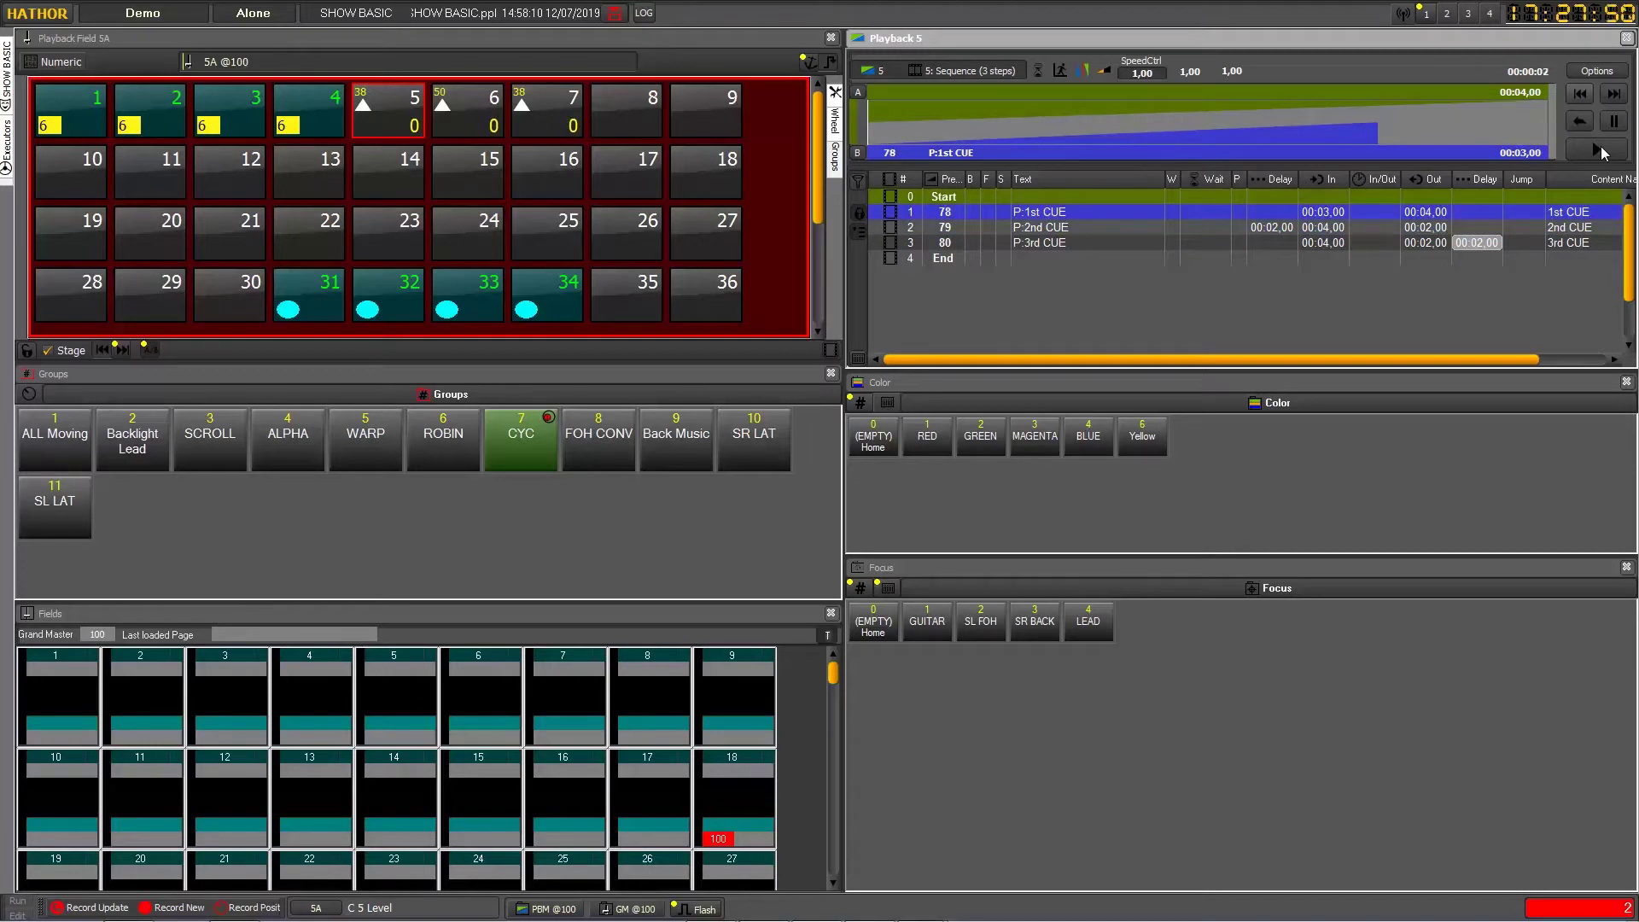
left_click(1598, 151)
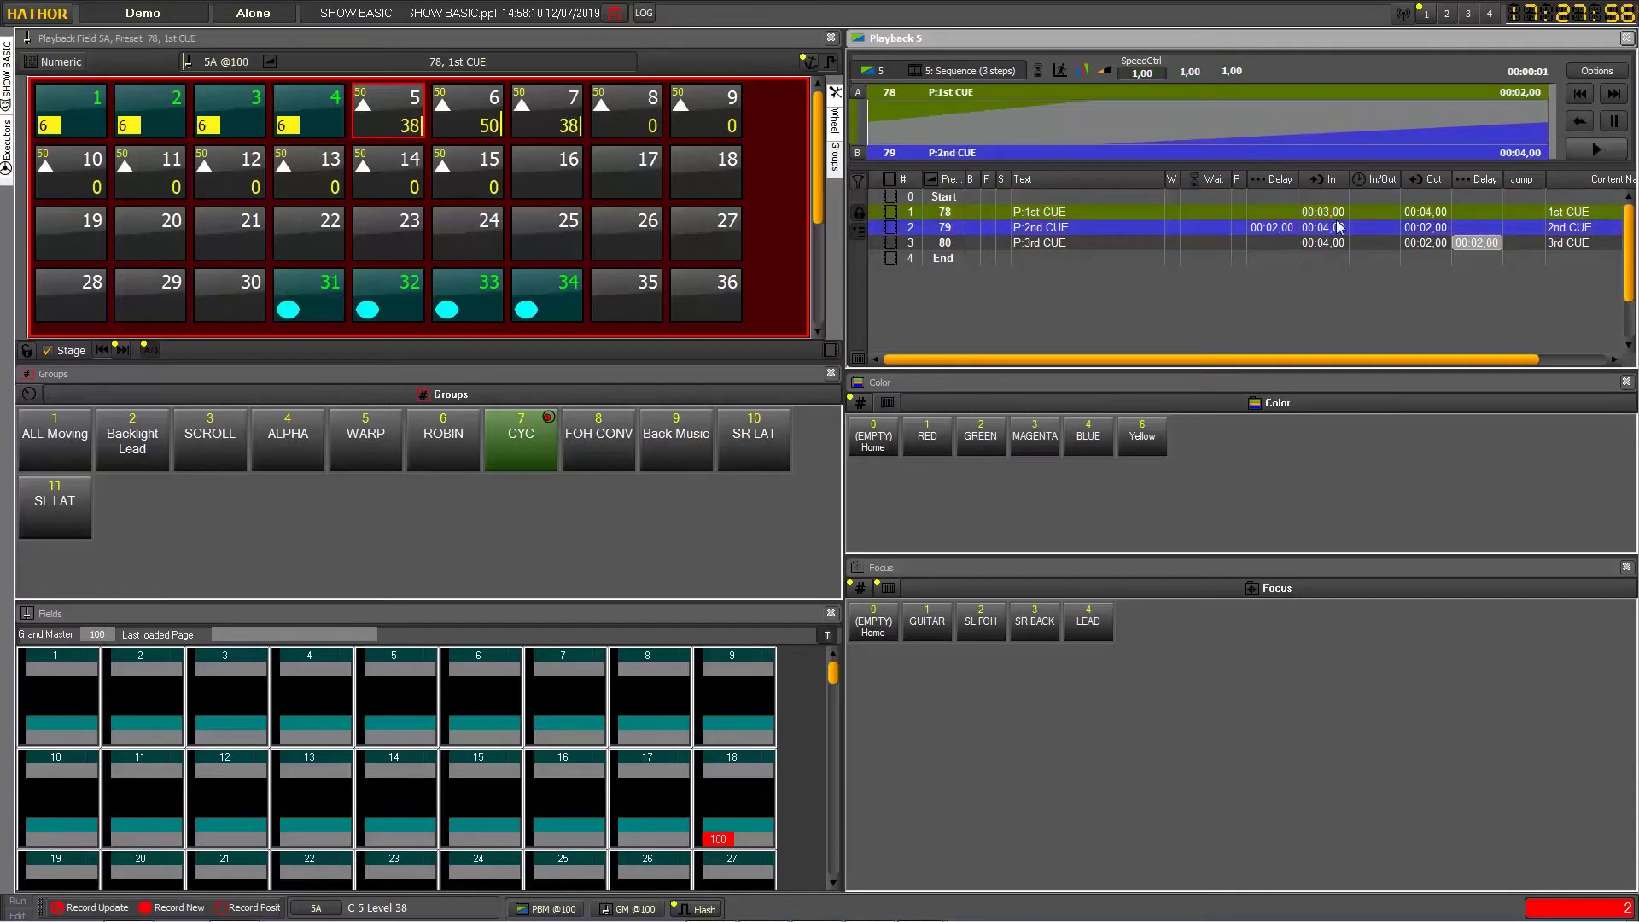
left_click(1596, 152)
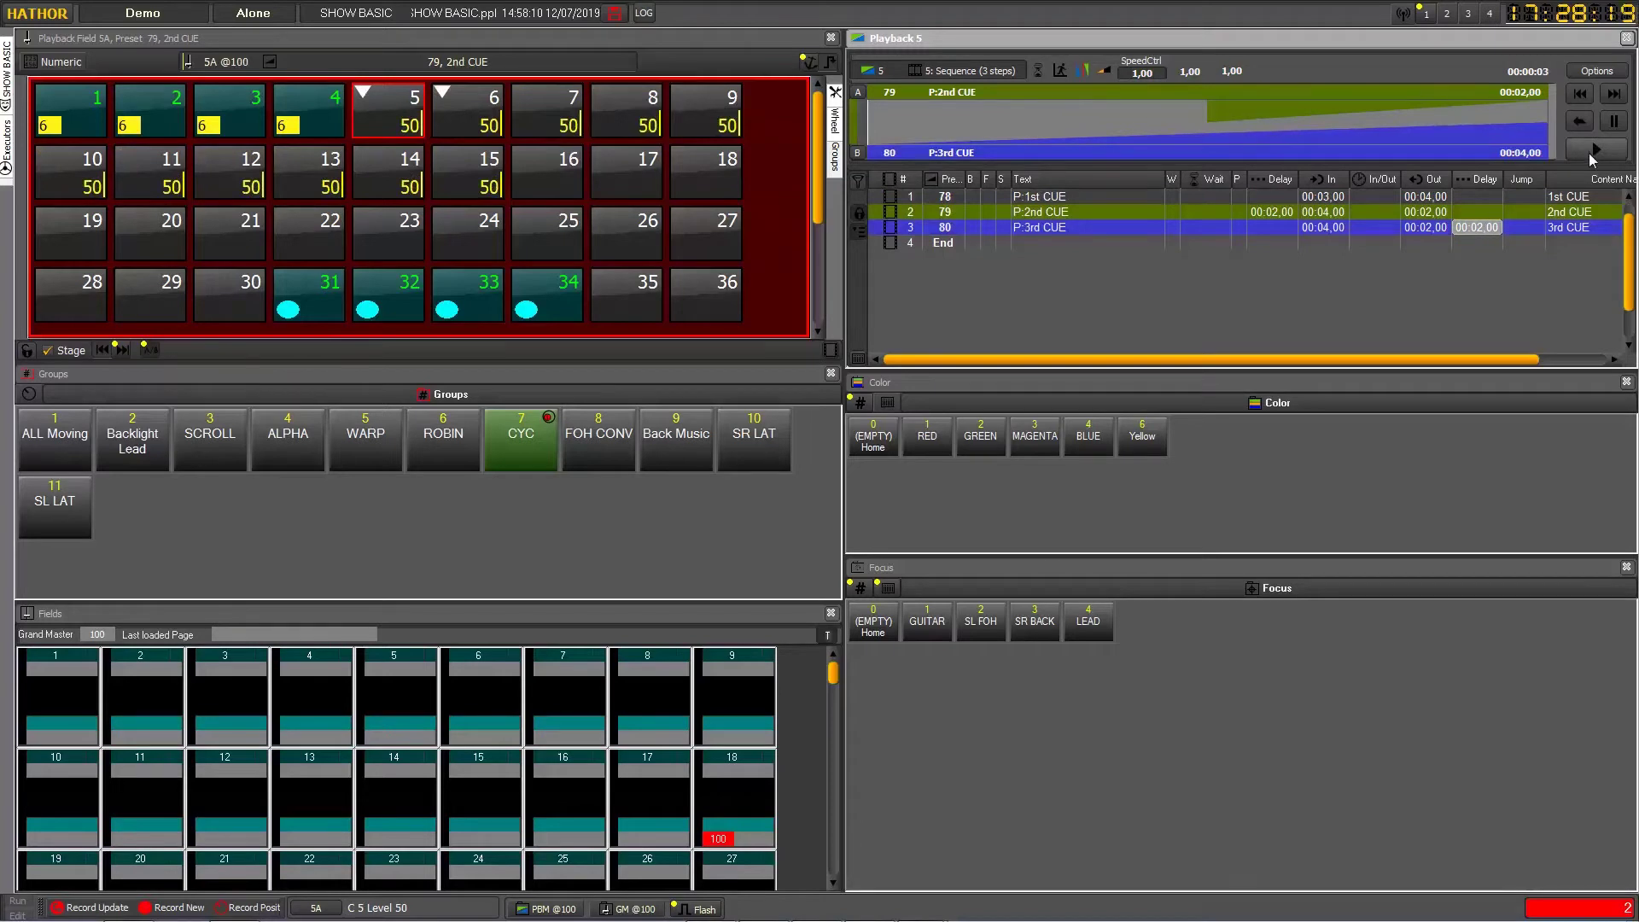
left_click(1593, 148)
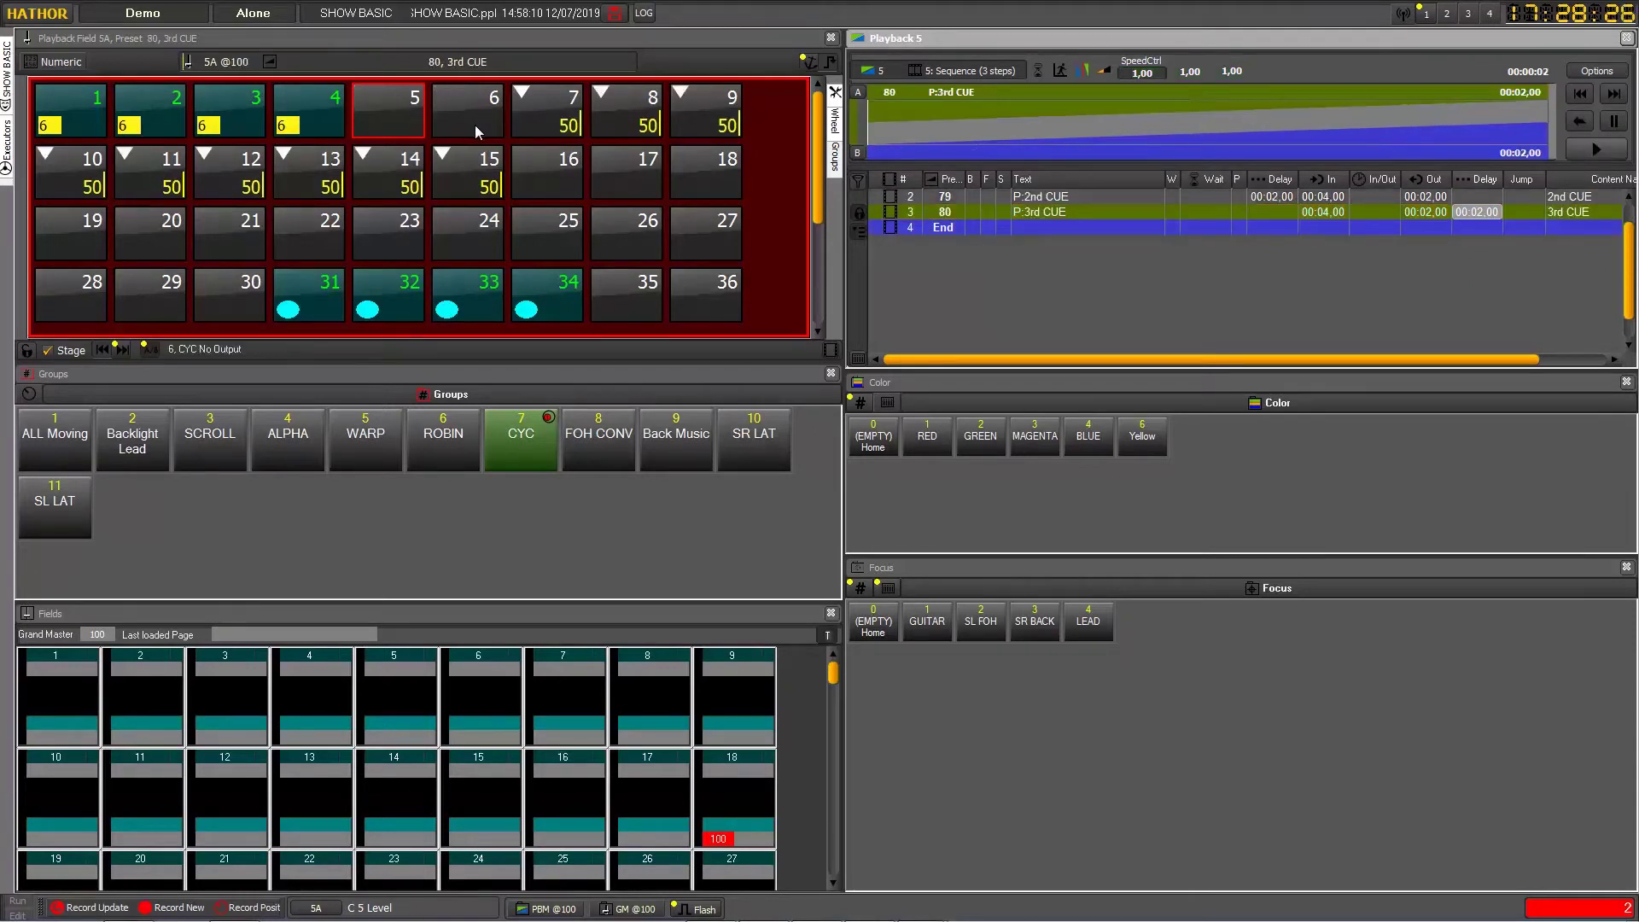
Step: Consult graph timing.pdf in Adobe Acrobat twice to compare the Wait and Follow intervals, returning to the Hathor playback each time
double_click(1216, 198)
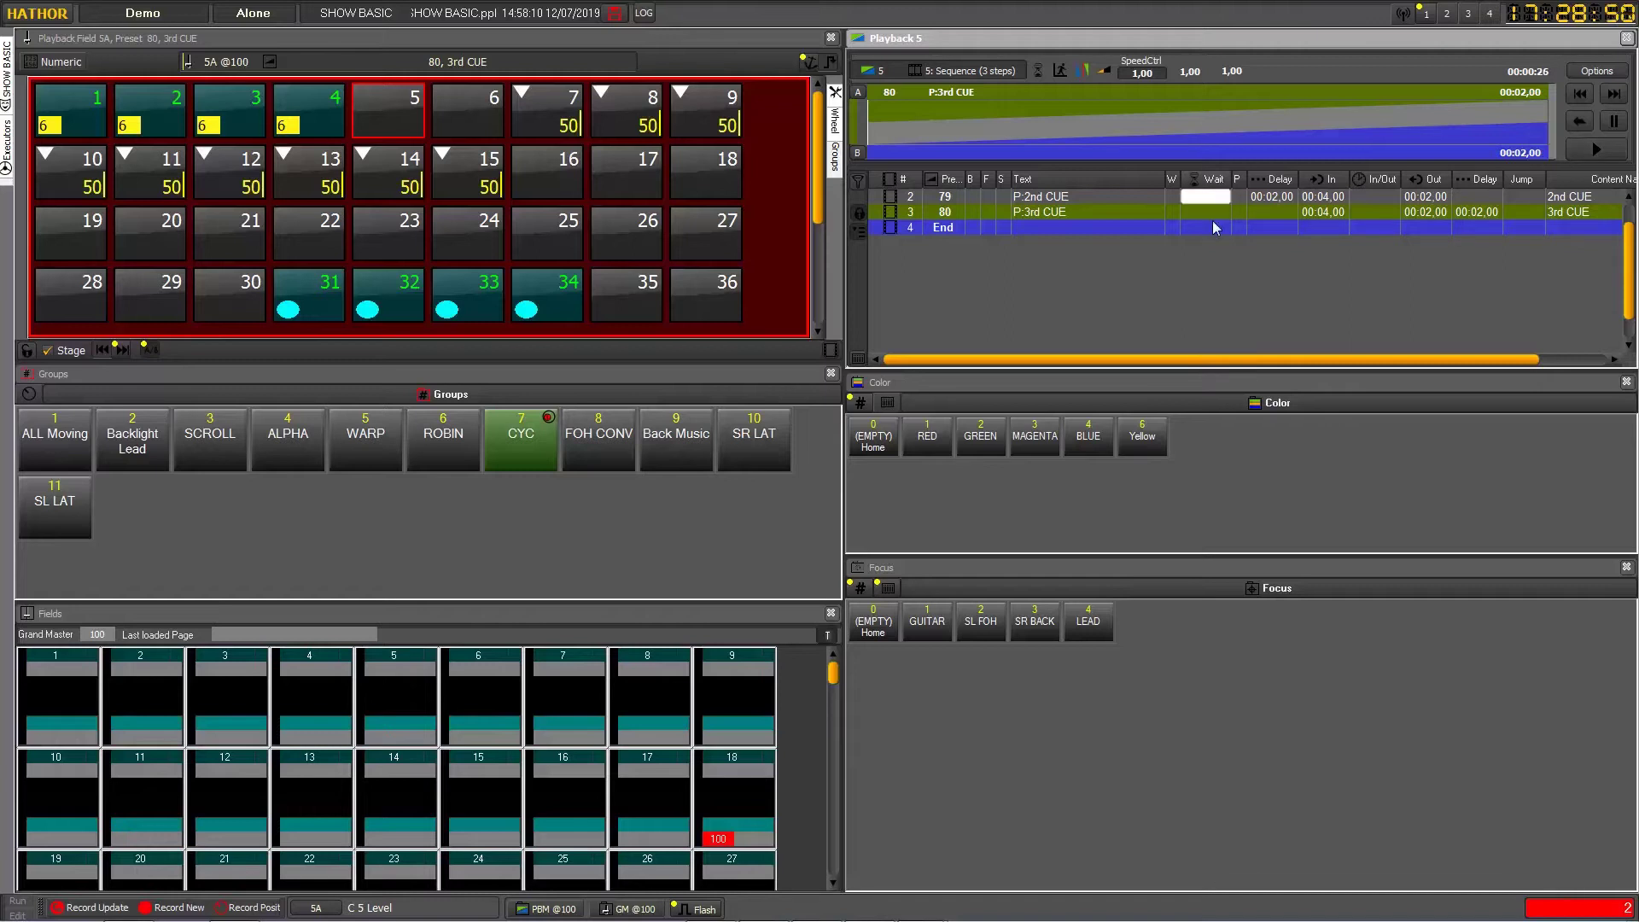
key("alt+Tab")
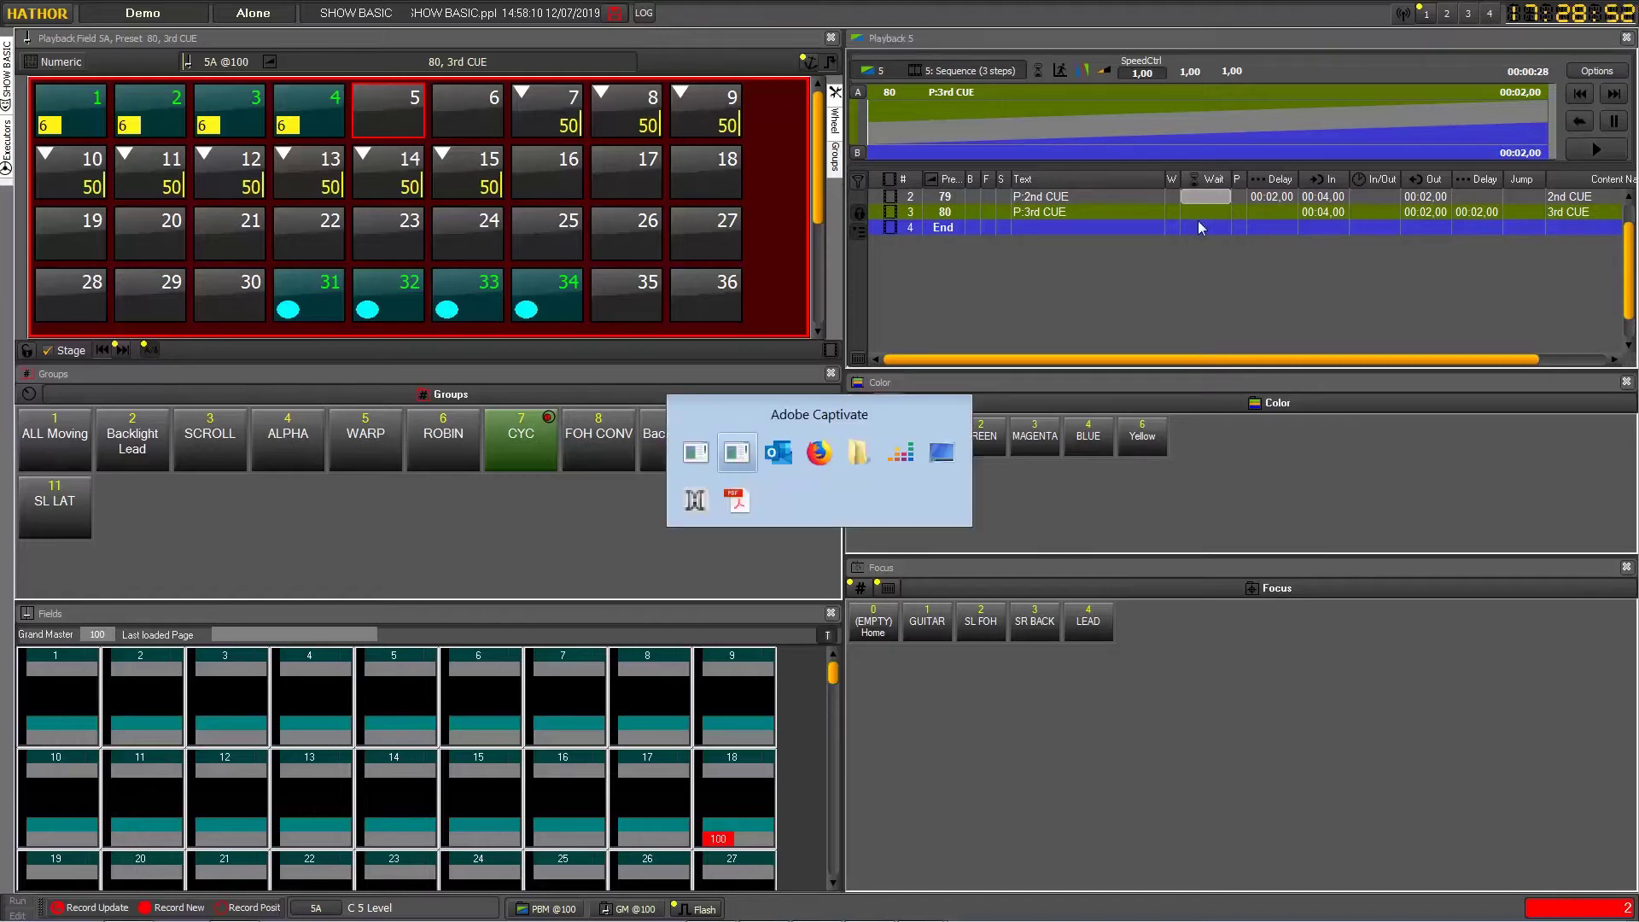
key("shift+Tab")
key("shift+Tab")
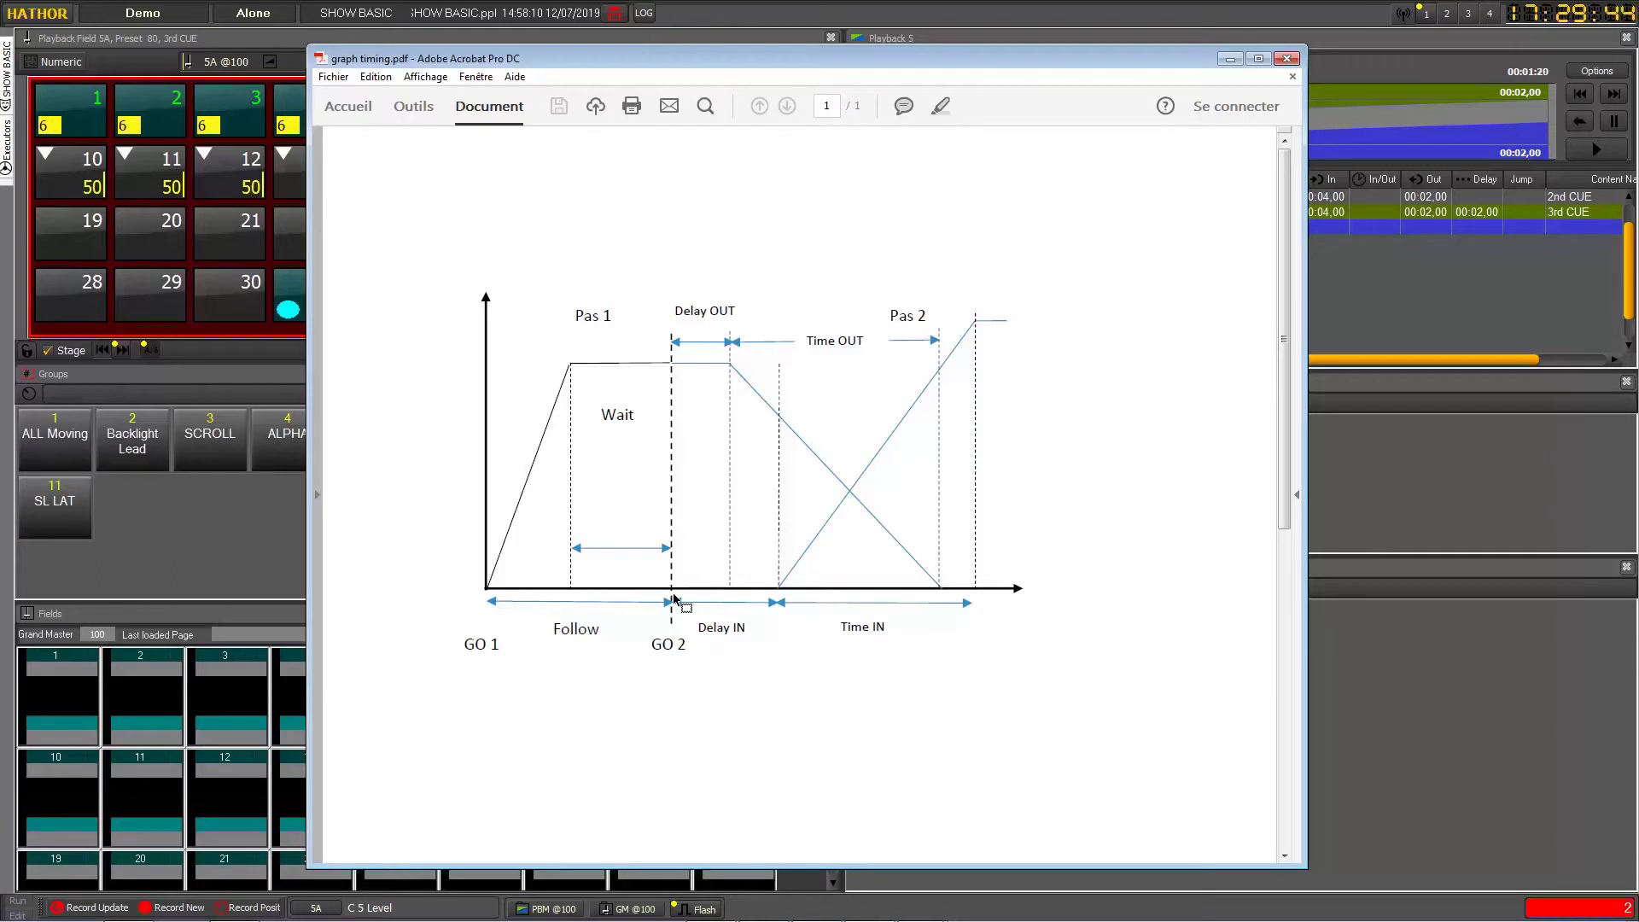
left_click(1230, 59)
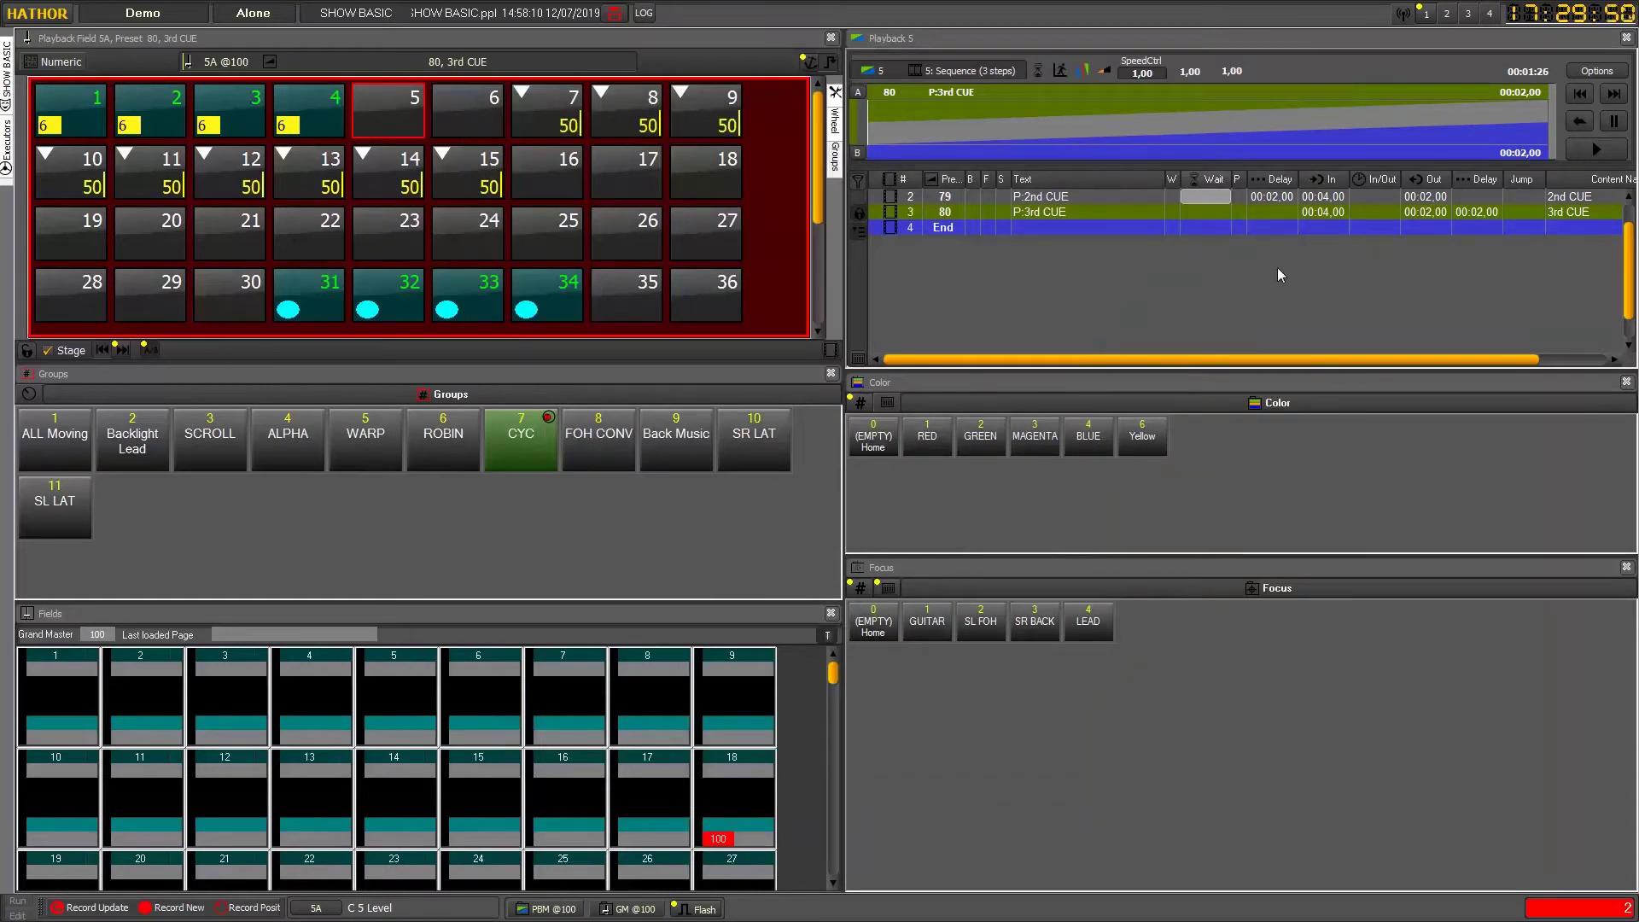
left_click(1213, 214)
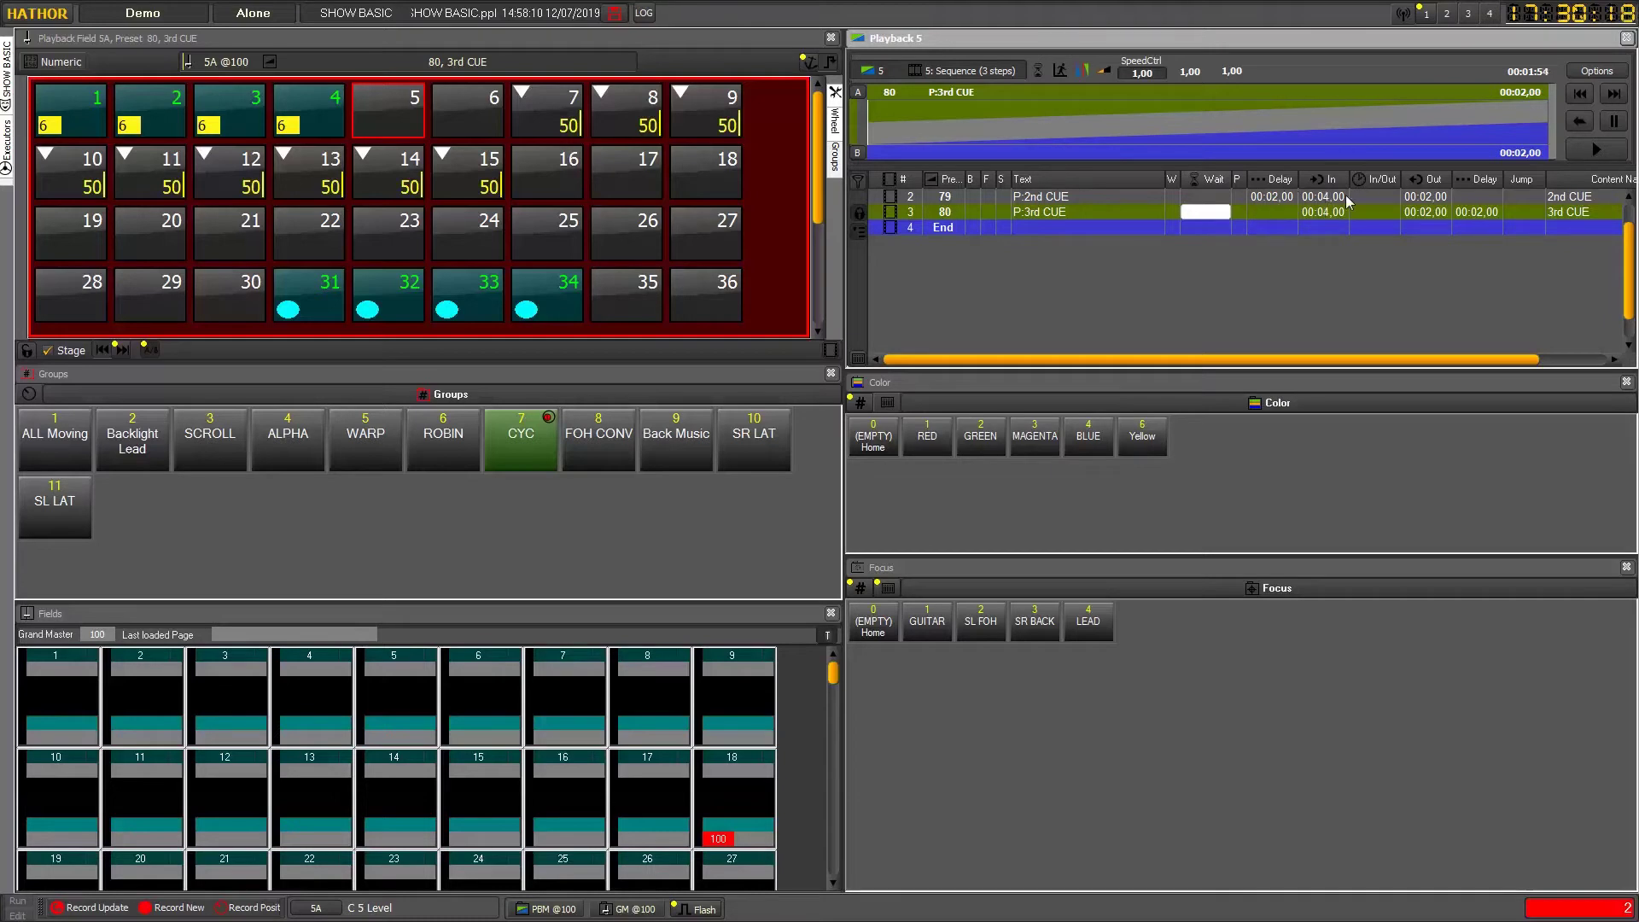
key("alt+Tab")
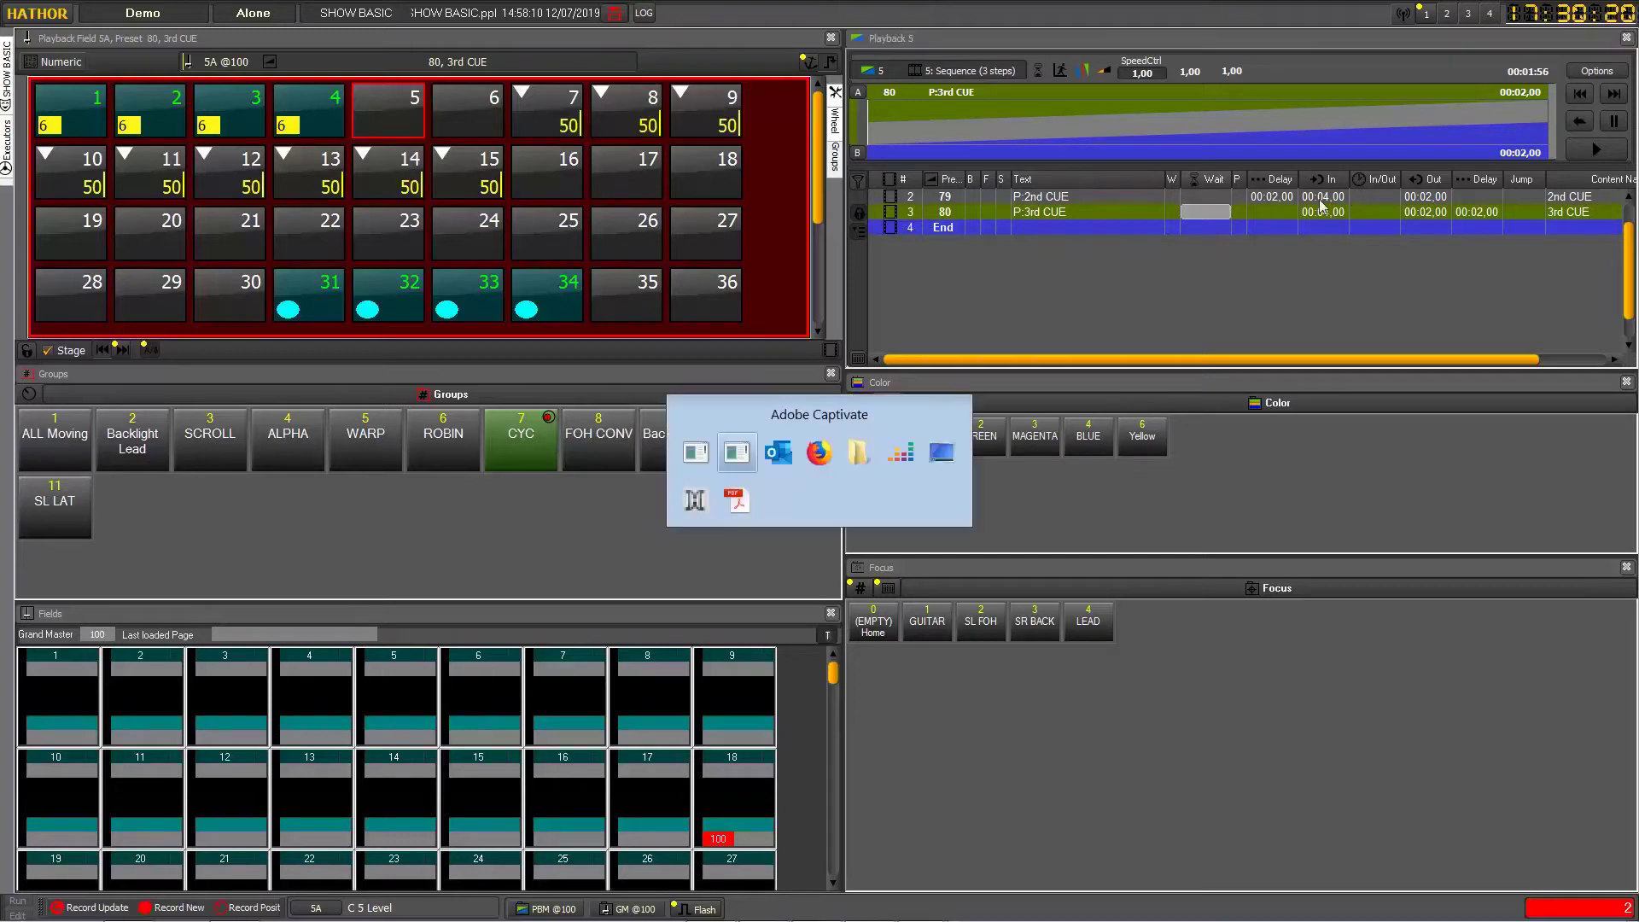
left_click(743, 505)
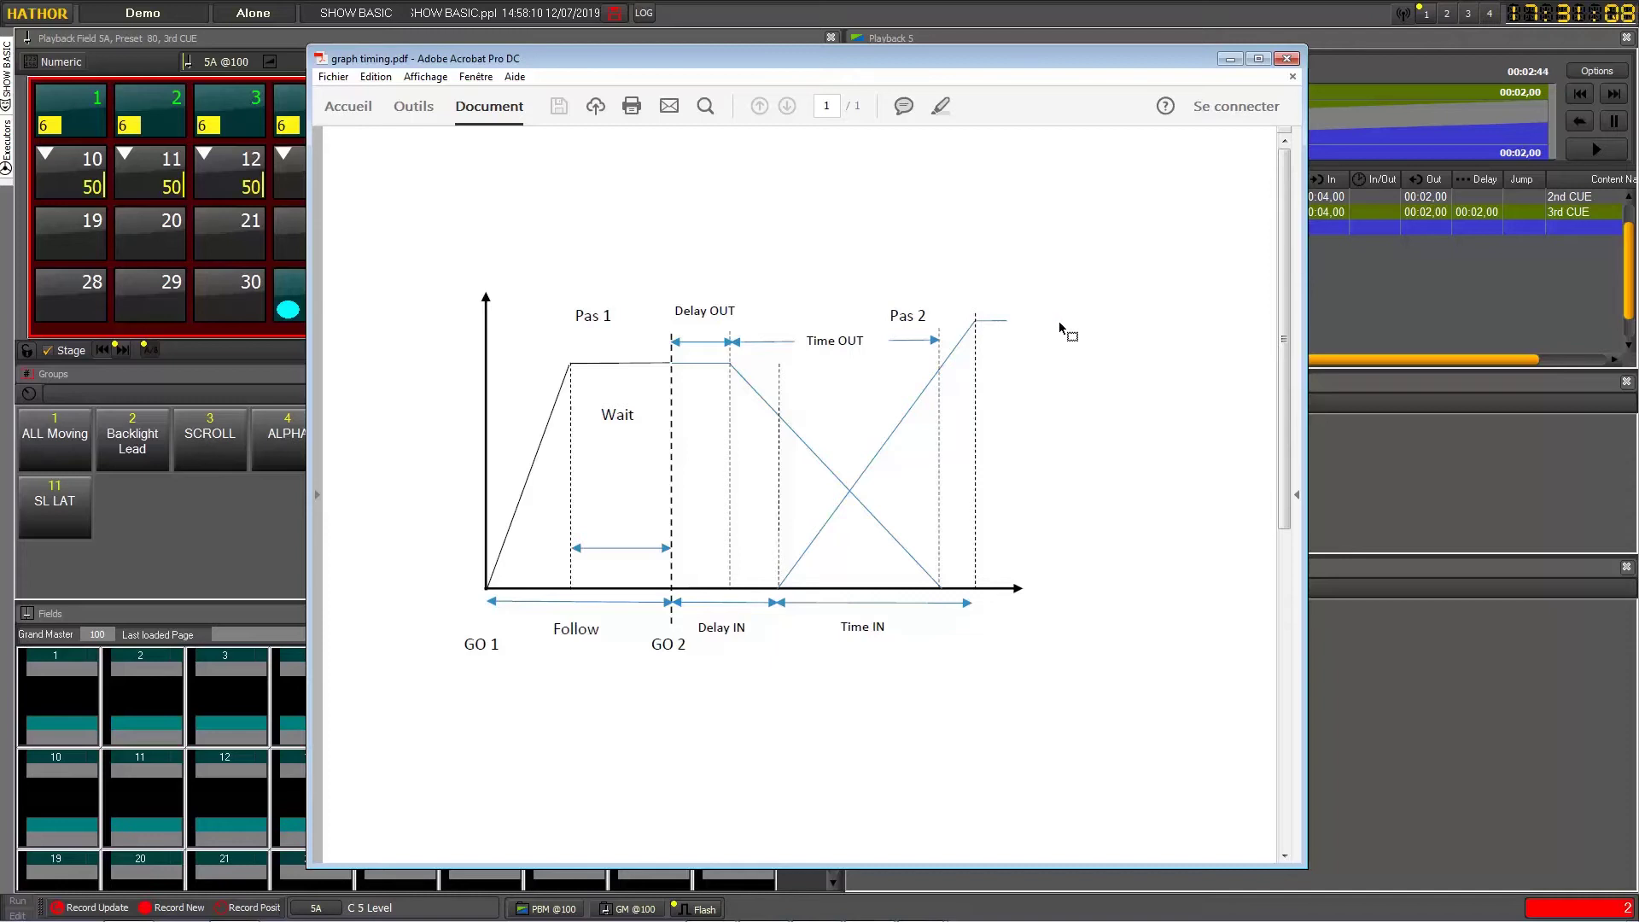
left_click(1230, 59)
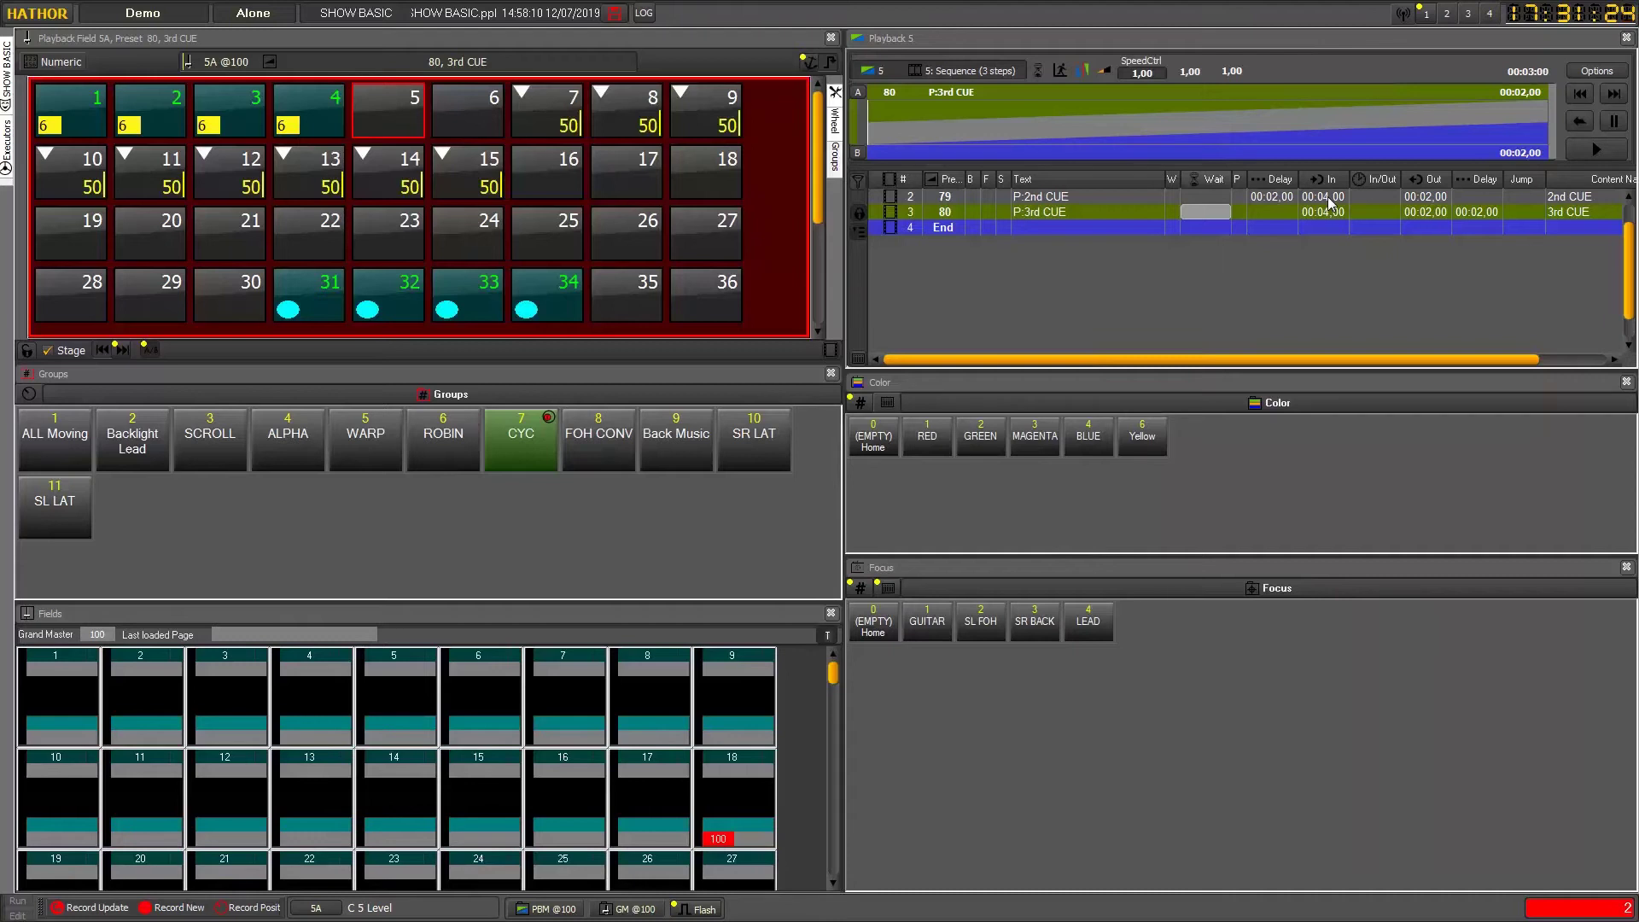
Step: Set the 3rd cue's Wait time to 8 s and its wait mode to Follow
left_click(1216, 210)
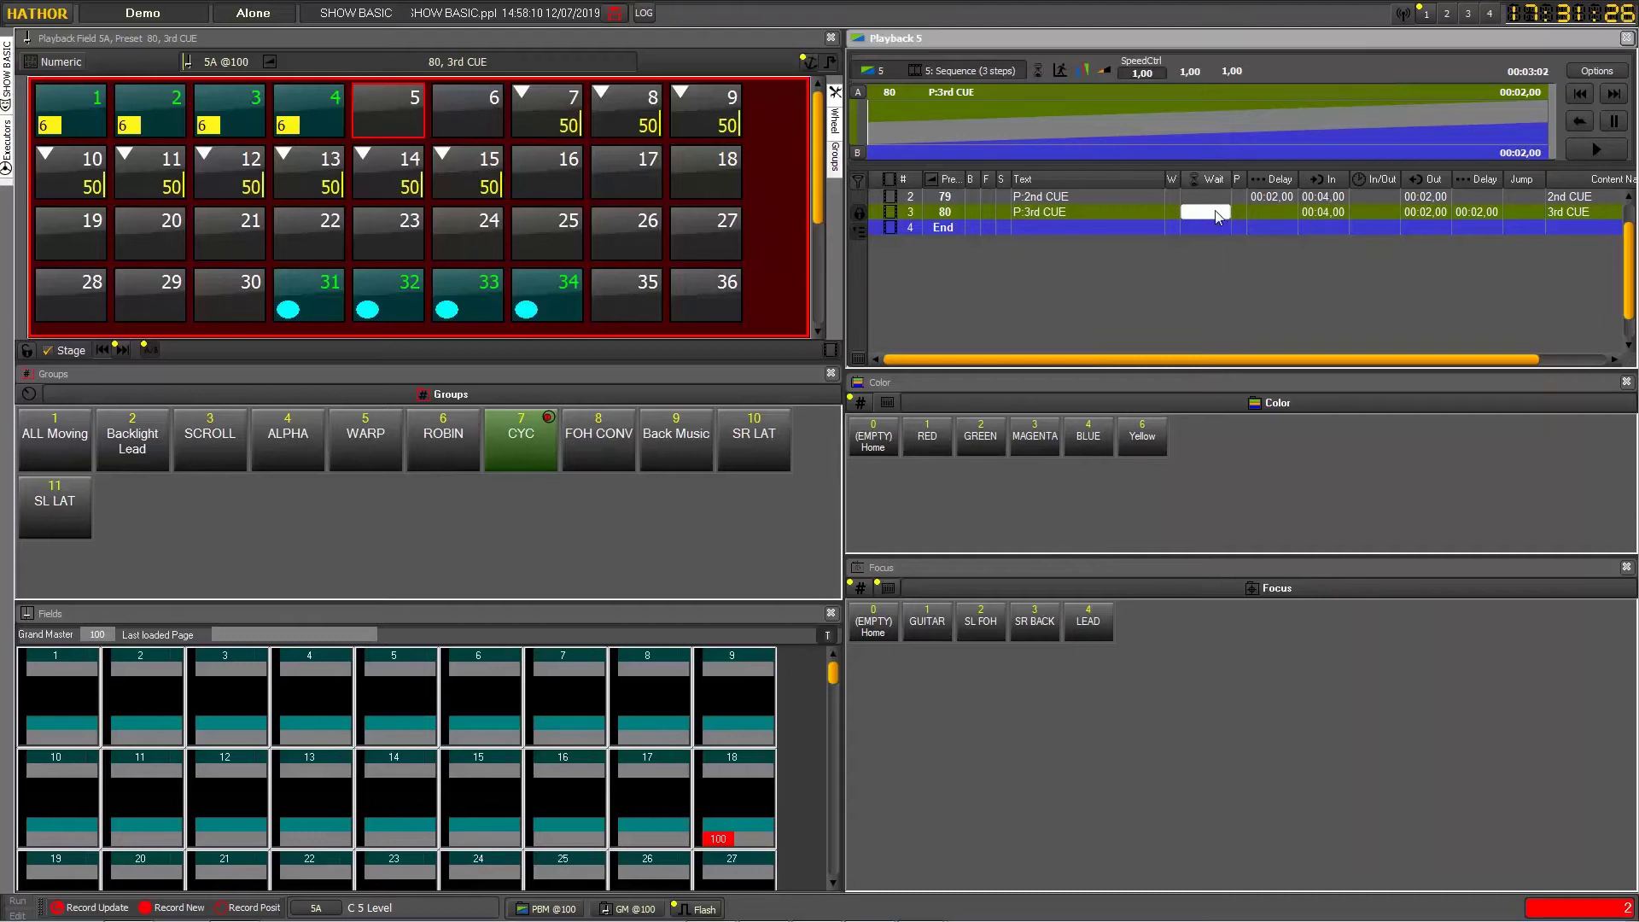
type("8")
key("Return")
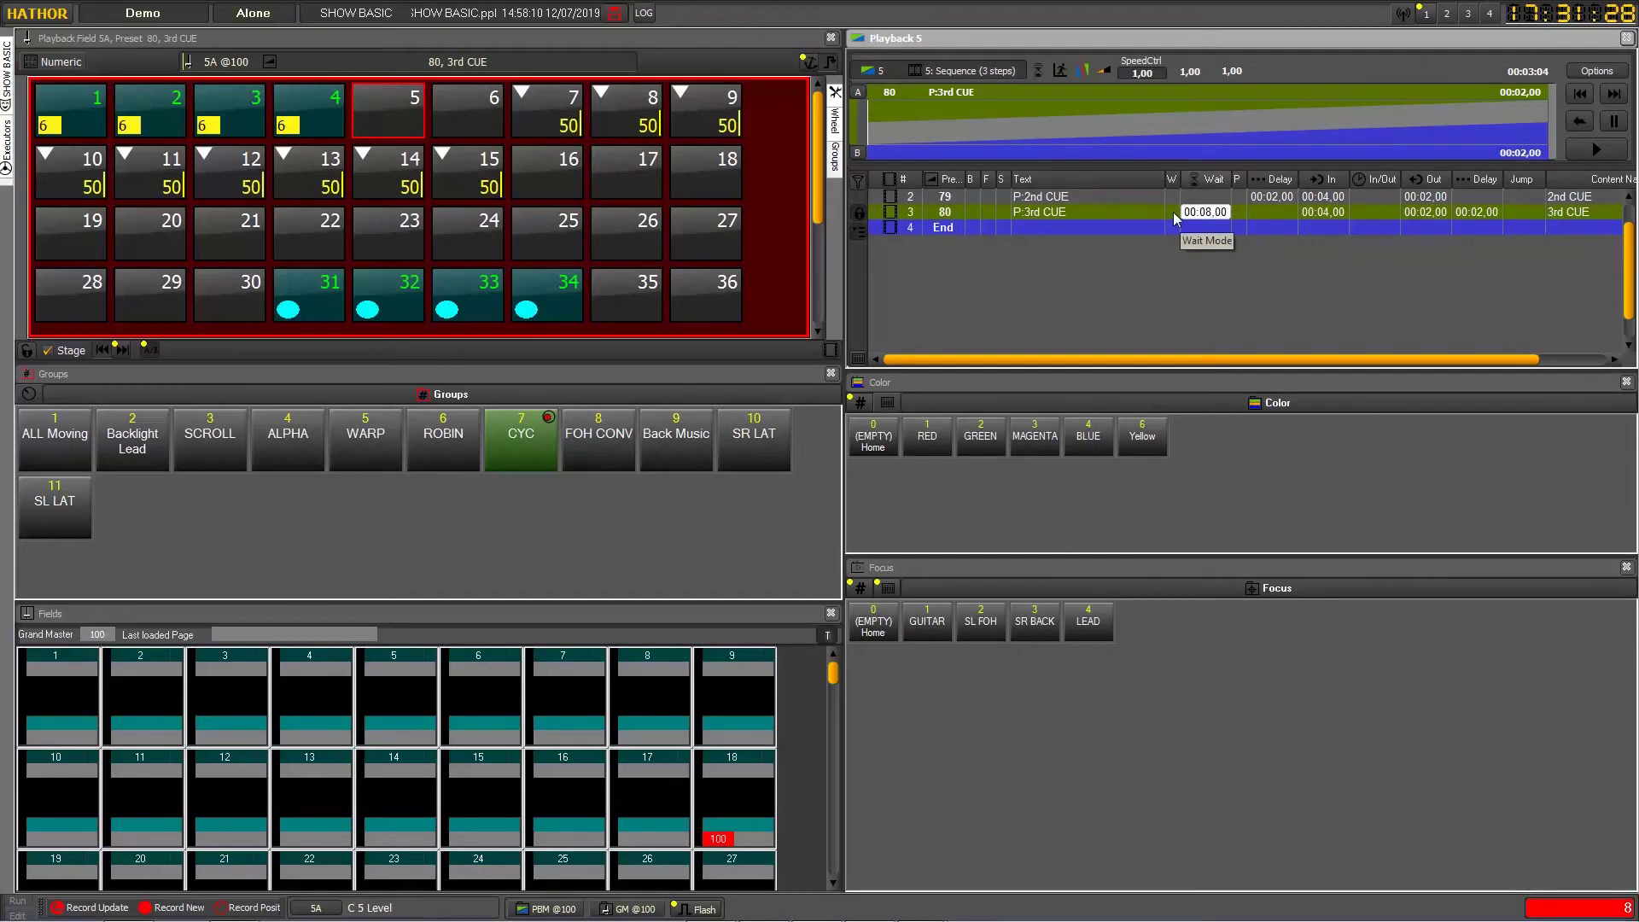
left_click(1175, 215)
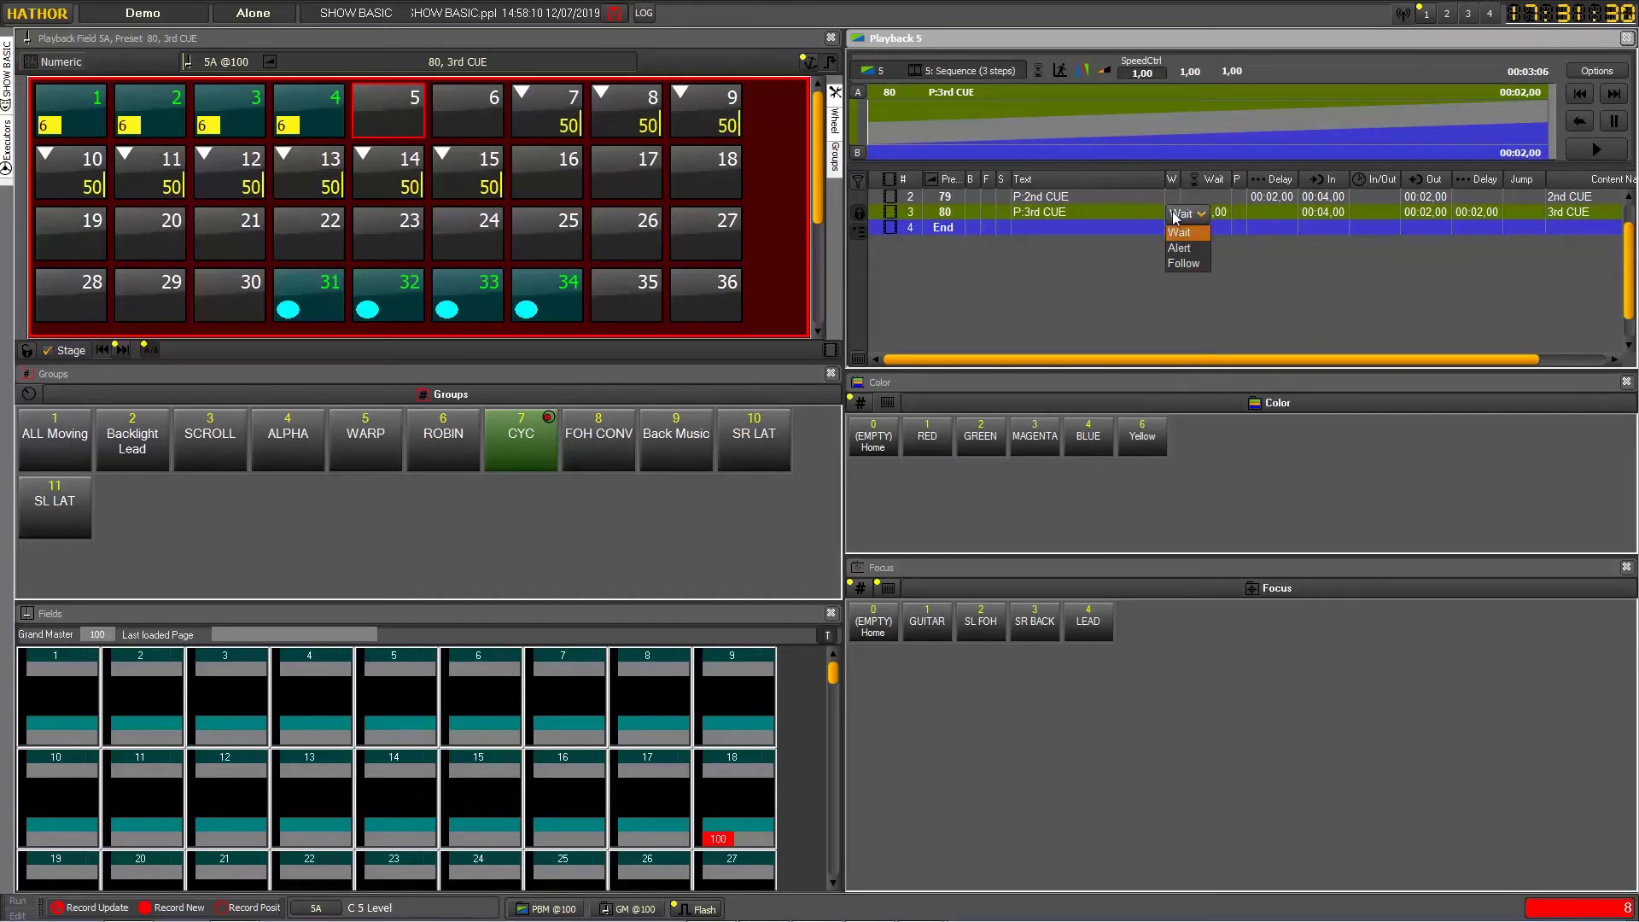
left_click(1182, 264)
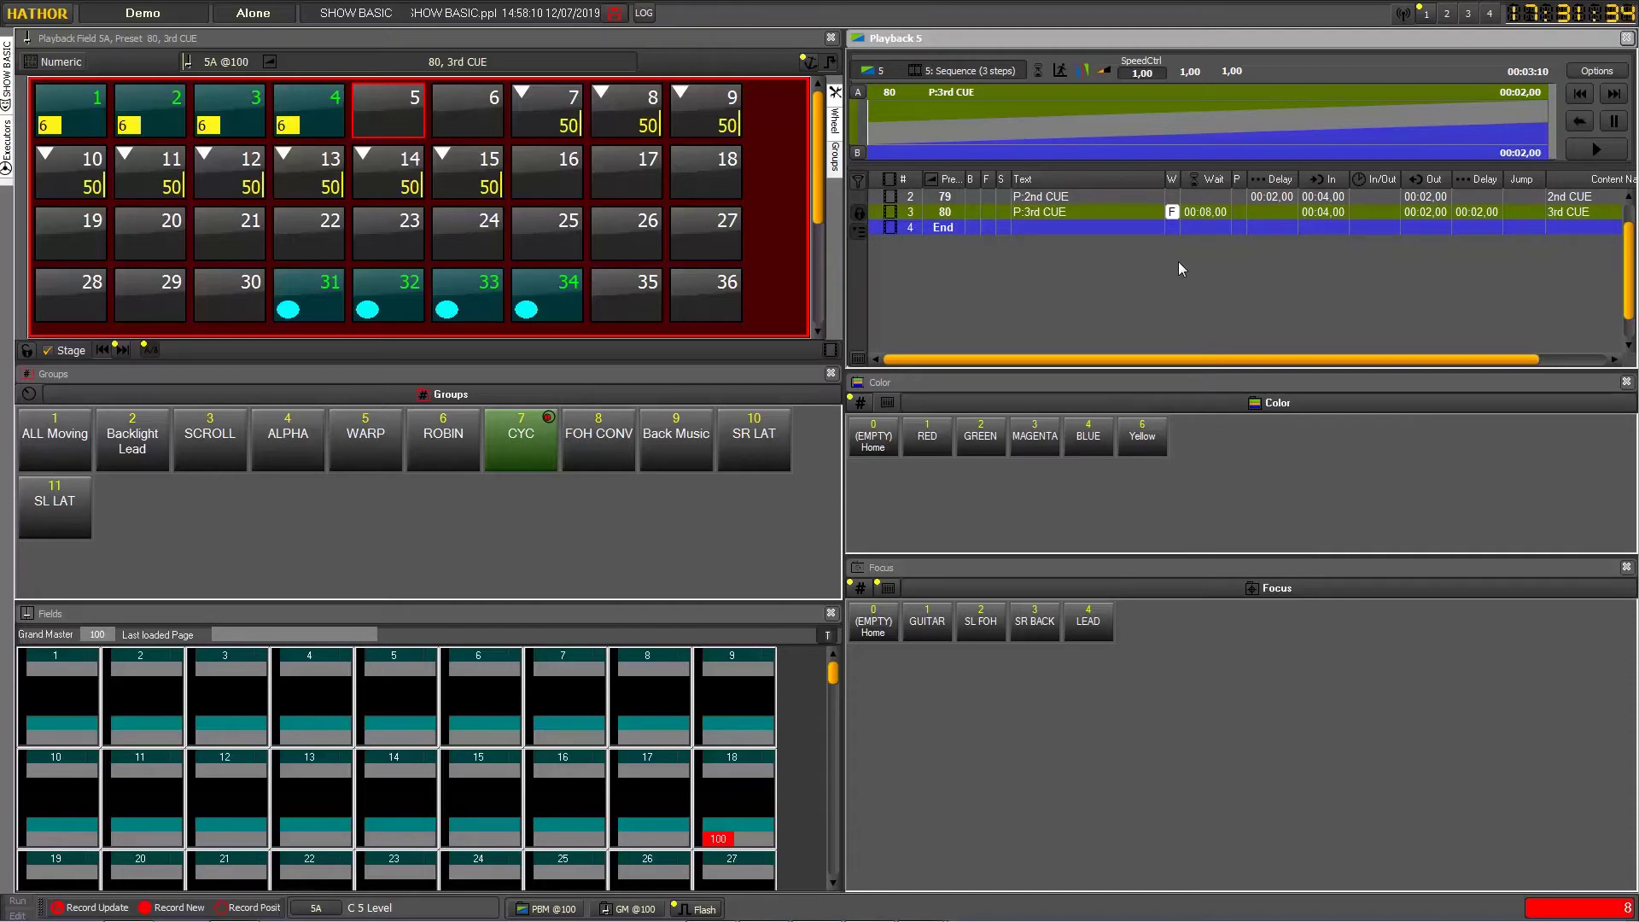
Step: Step the playback back to the 1st cue and run the sequence forward through the 2nd and 3rd cues
left_click(1582, 94)
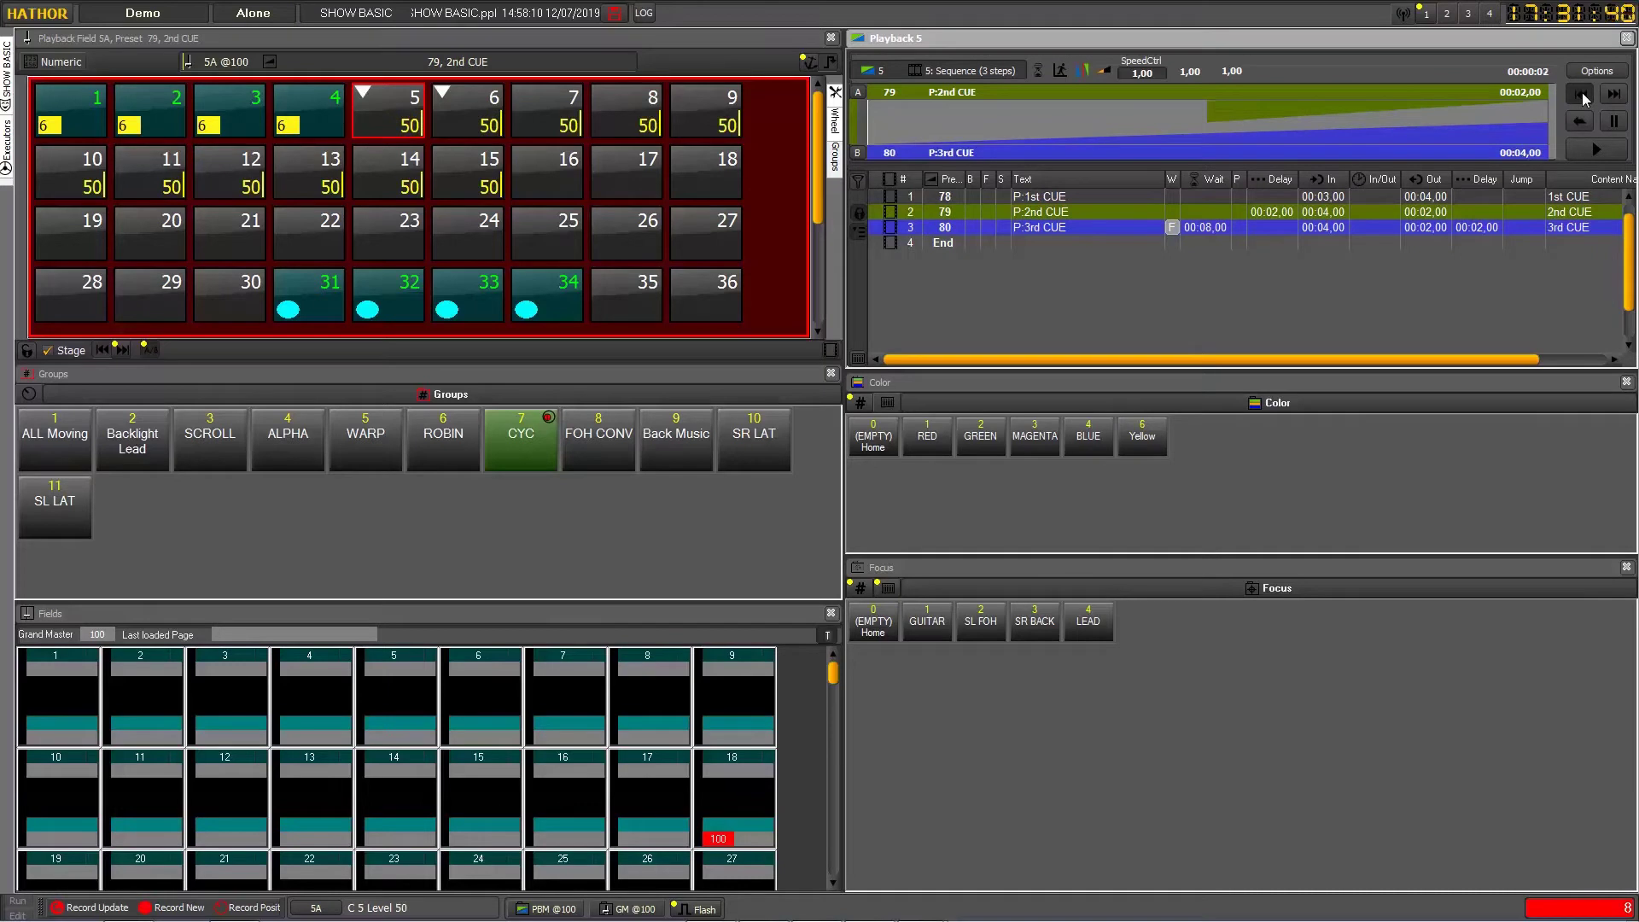
left_click(1581, 94)
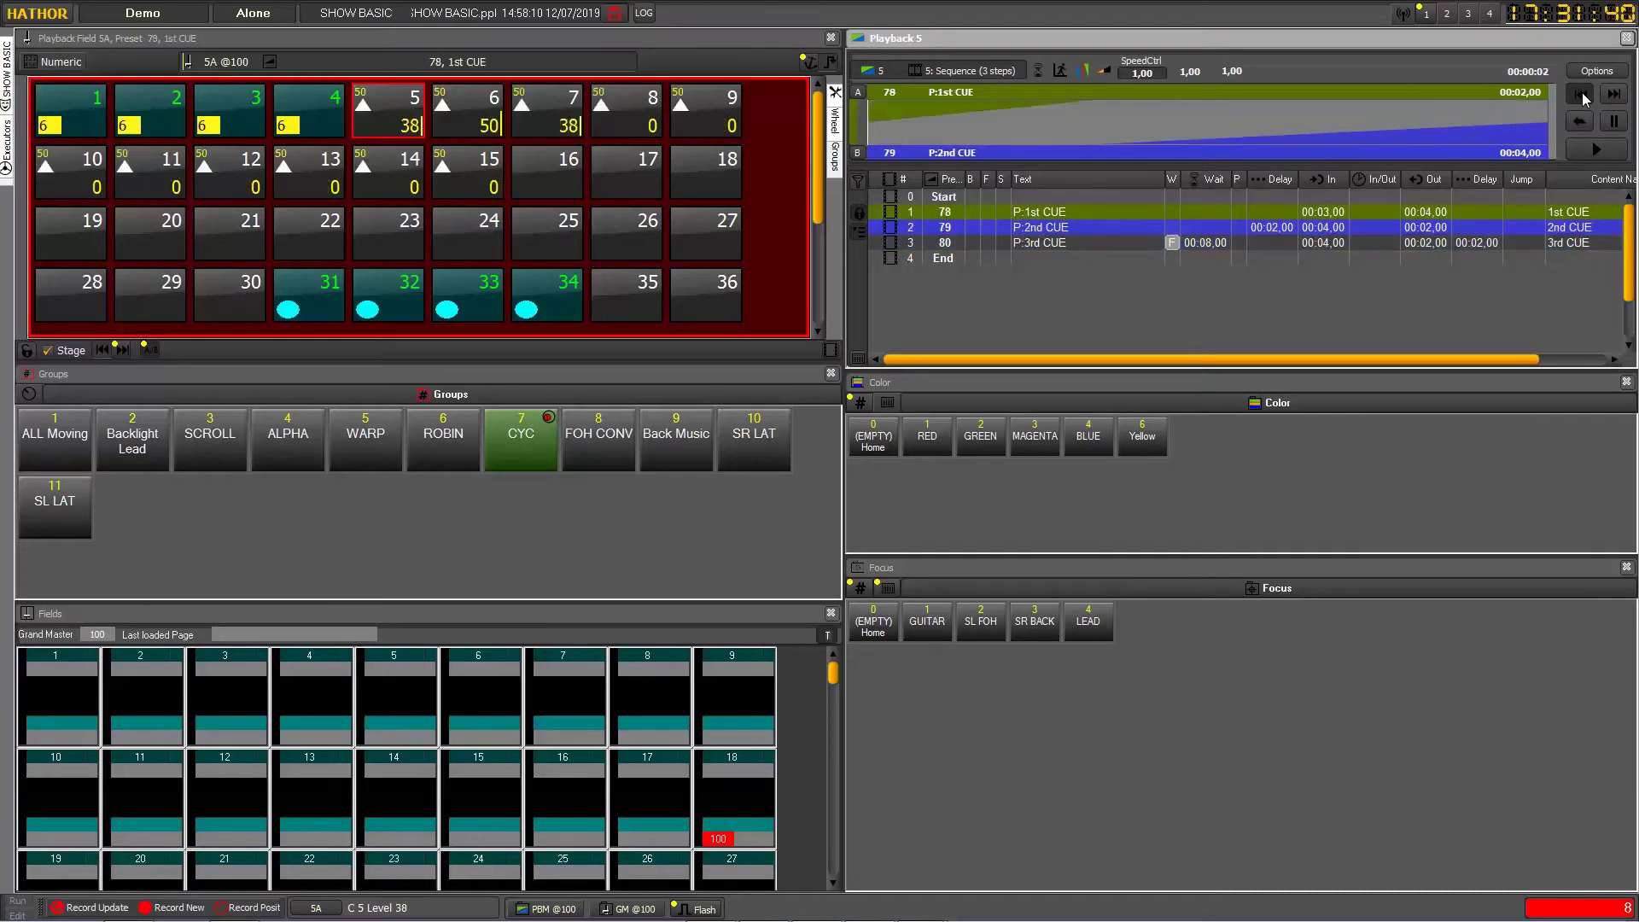
left_click(1602, 154)
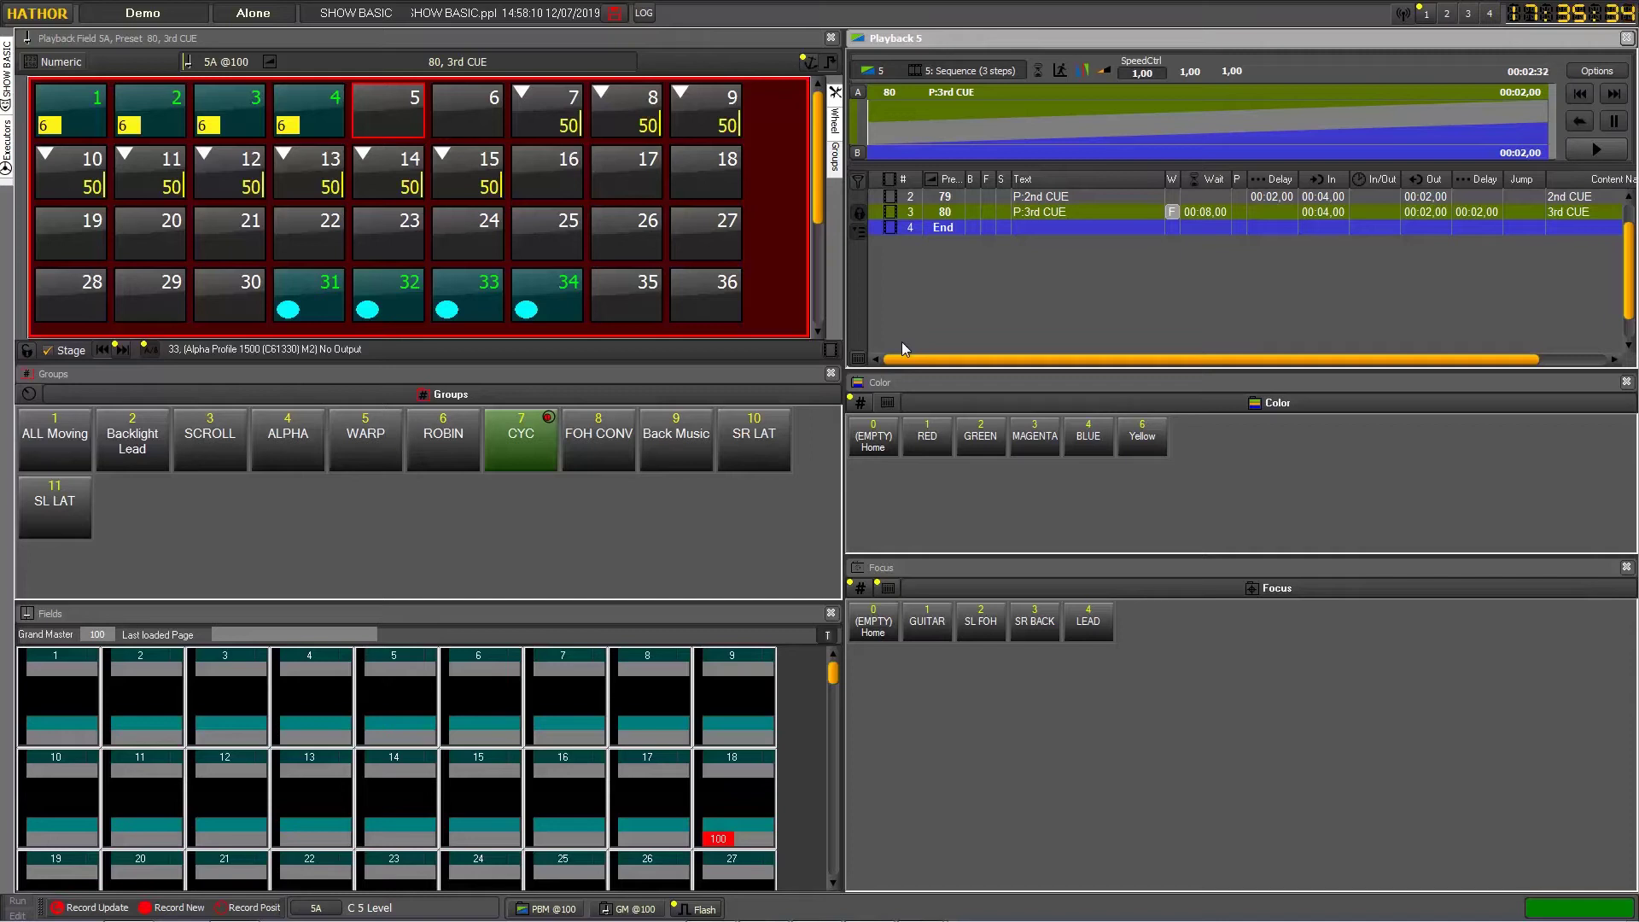
Step: Review the Wait, Follow and delay intervals in graph timing.pdf in Adobe Acrobat, and return to the Hathor playback
key("alt+Tab")
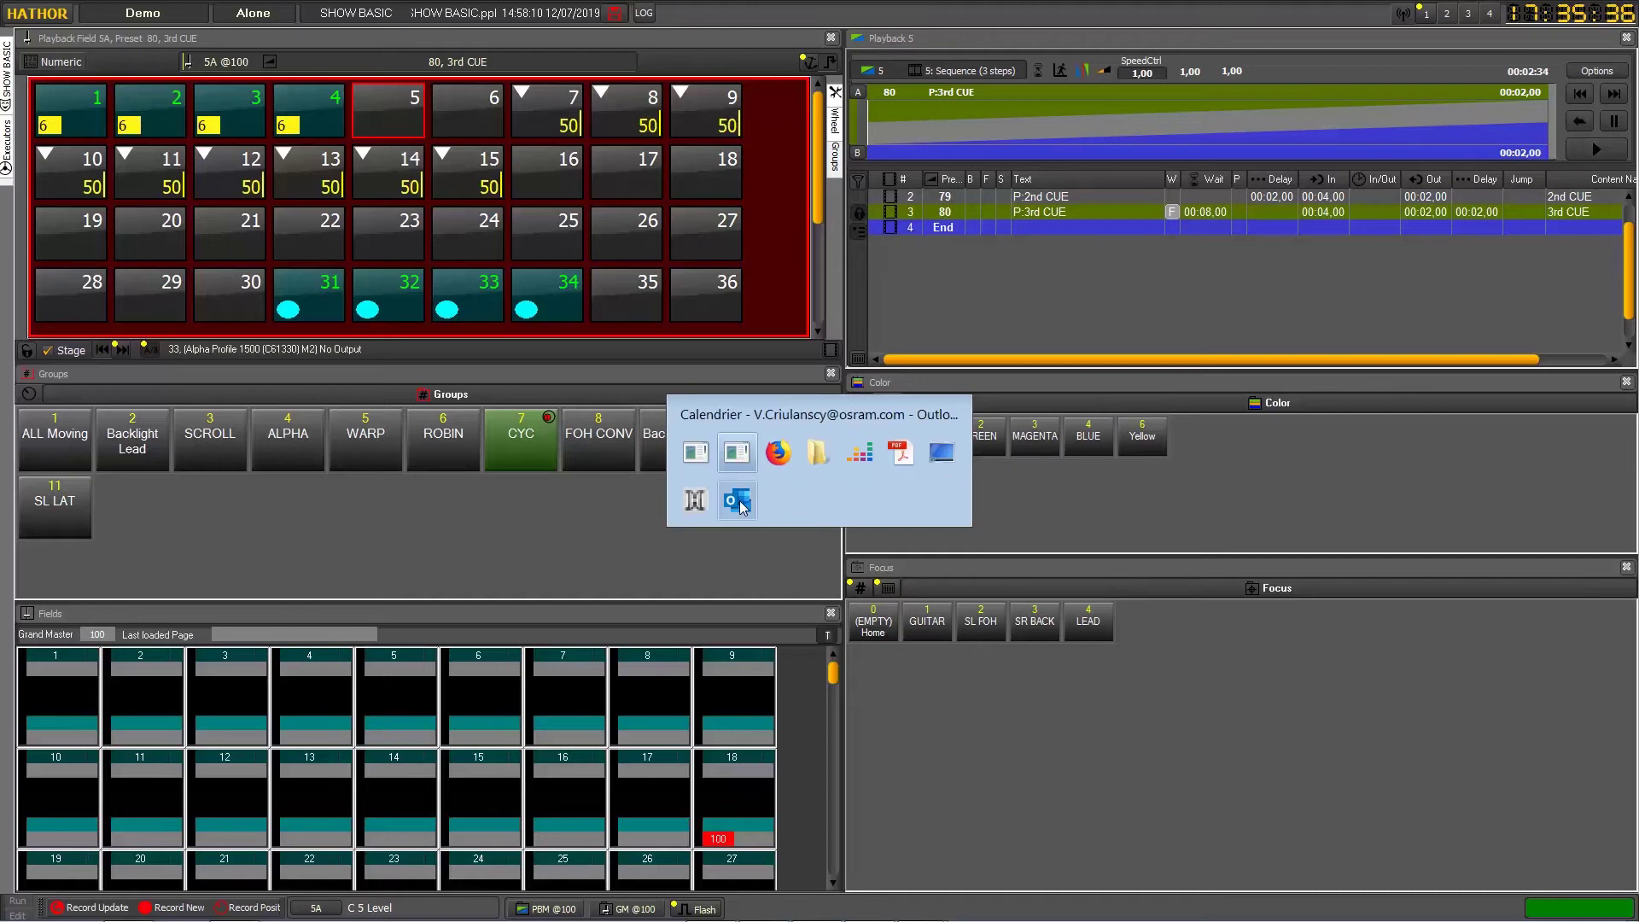
left_click(903, 459)
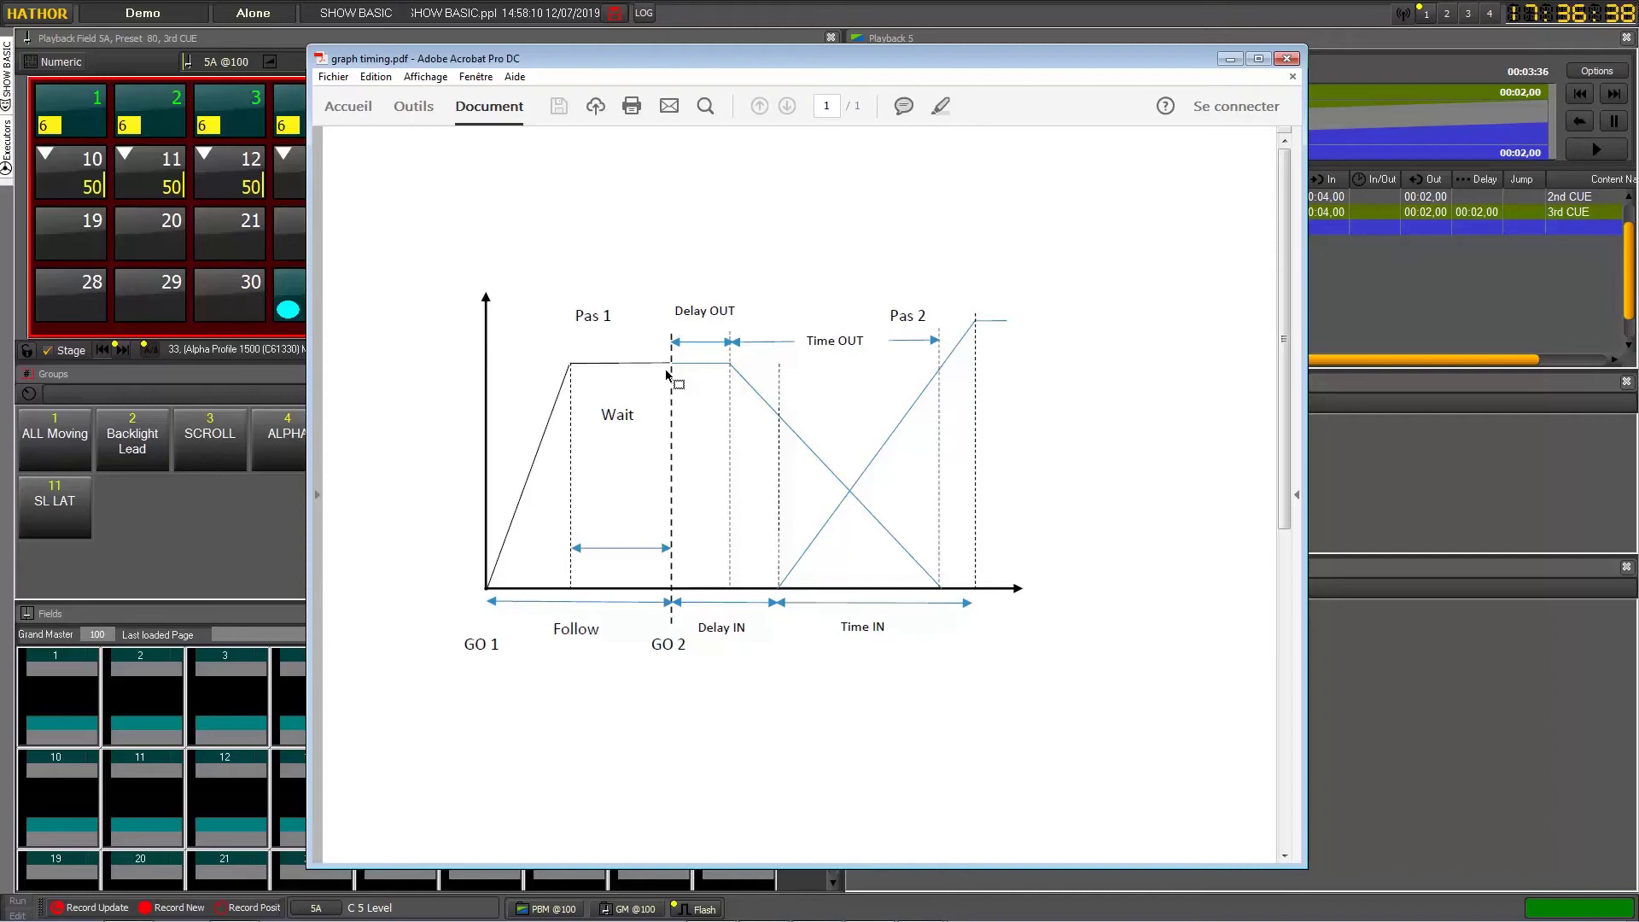
left_click(1229, 58)
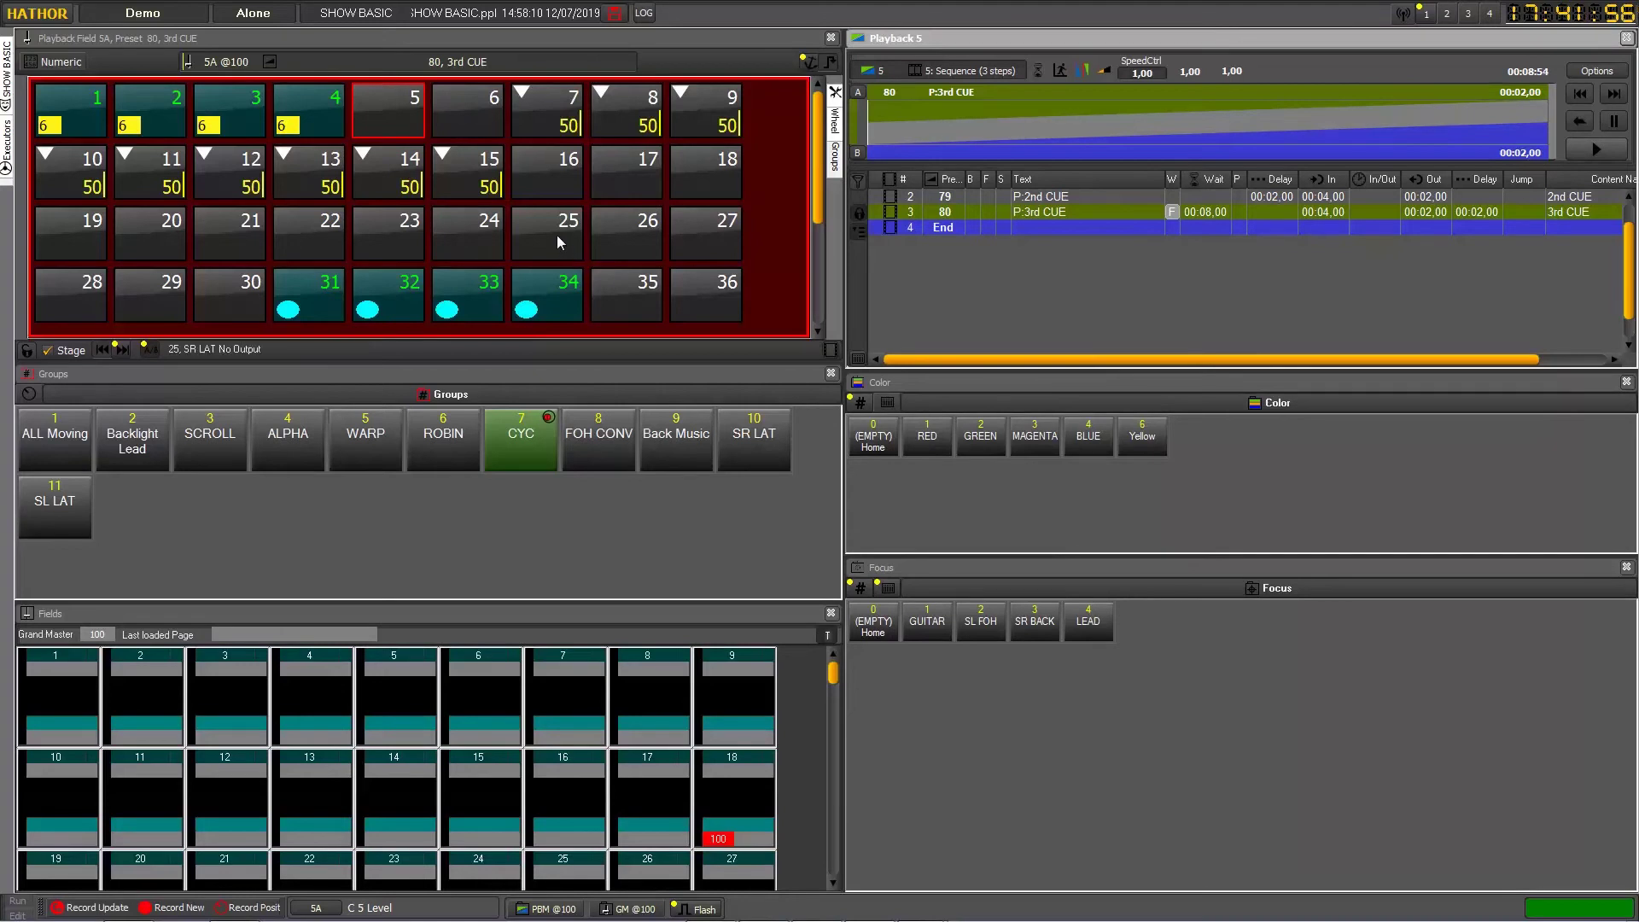
Step: Set channel 25 to 40 and merge its intensity into Preset 80 of the 3rd cue
left_click(556, 234)
scroll(556, 233, "up", 5)
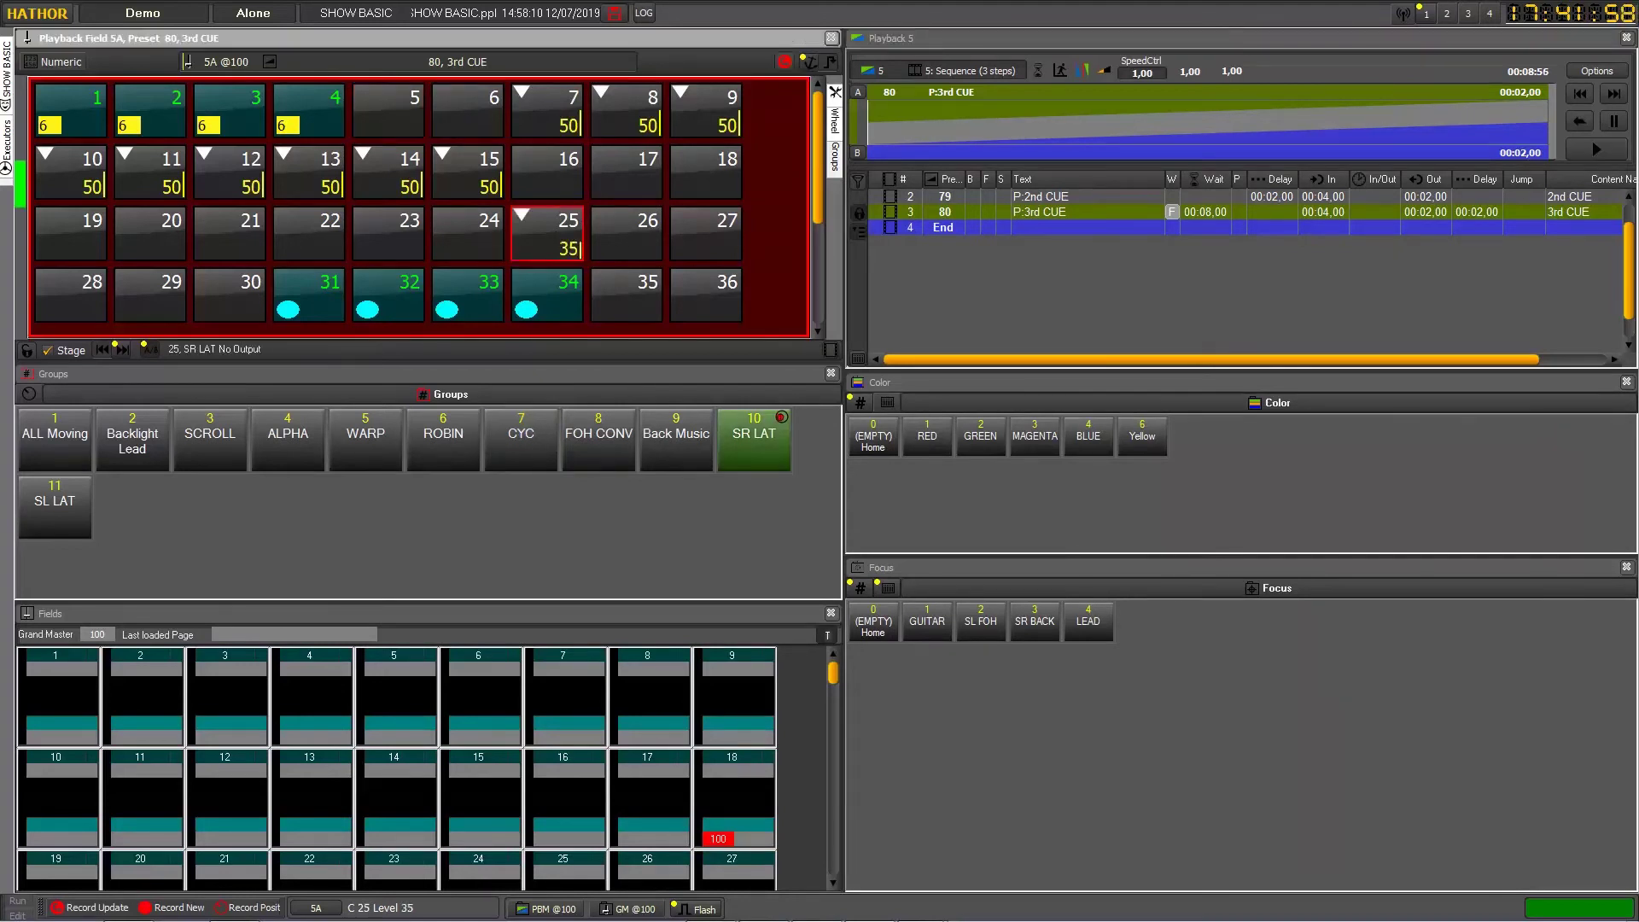
scroll(553, 245, "up", 8)
left_click_drag(552, 245, 913, 218)
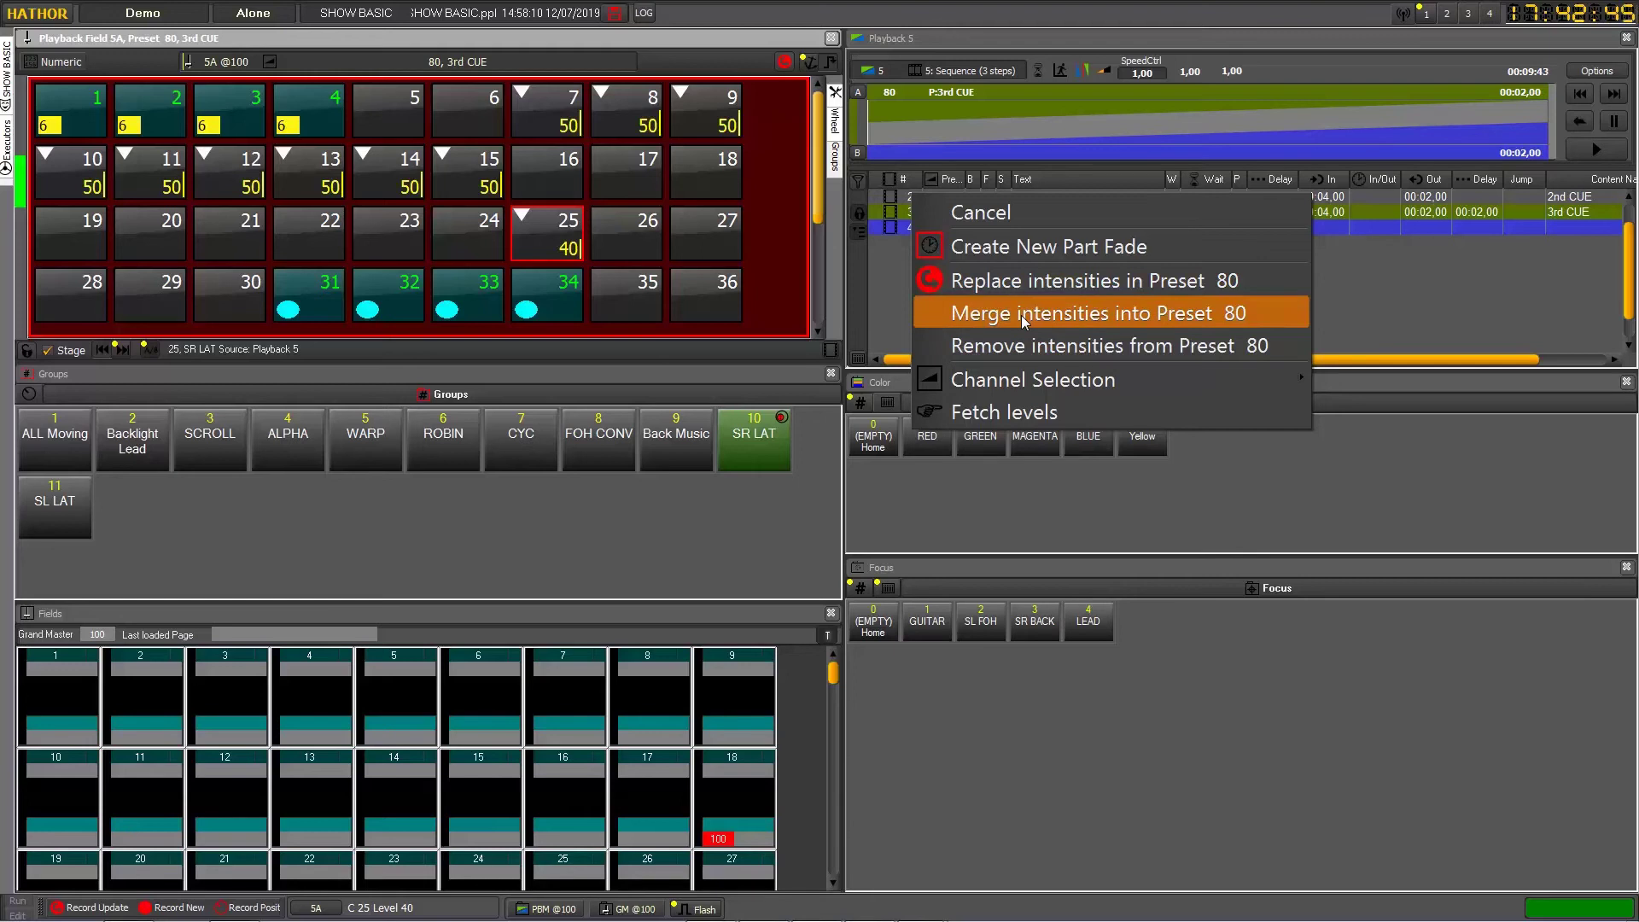
left_click(1023, 318)
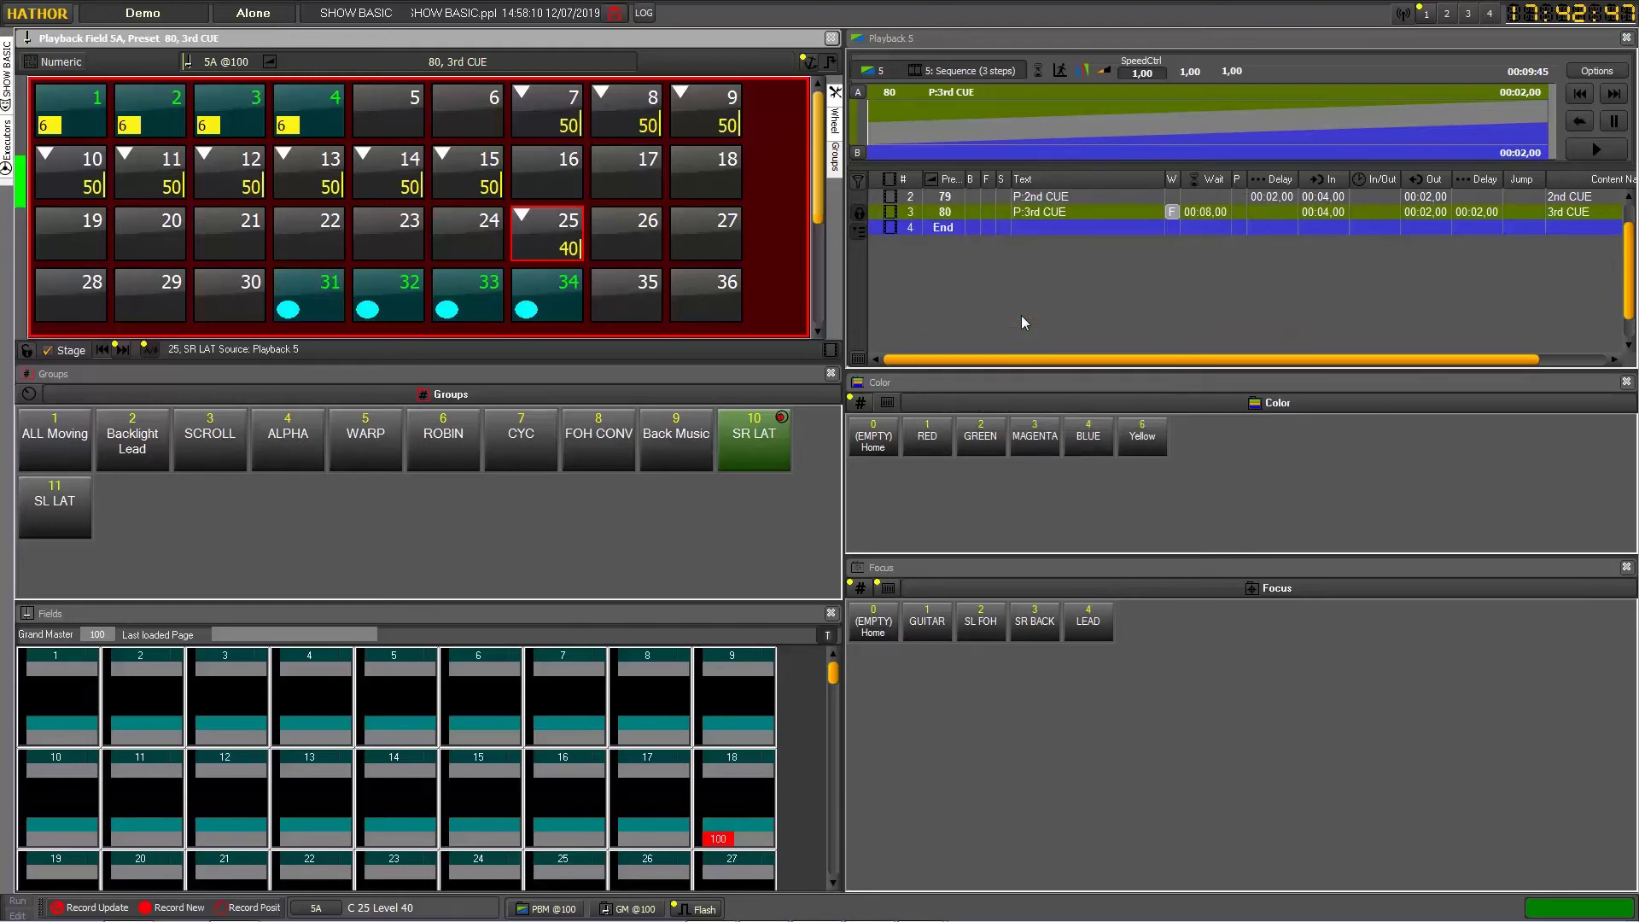
Step: Open the 3rd cue's sequence step for editing, inspect channel 25 in it, and close the editor
right_click(952, 217)
mouse_move(1096, 392)
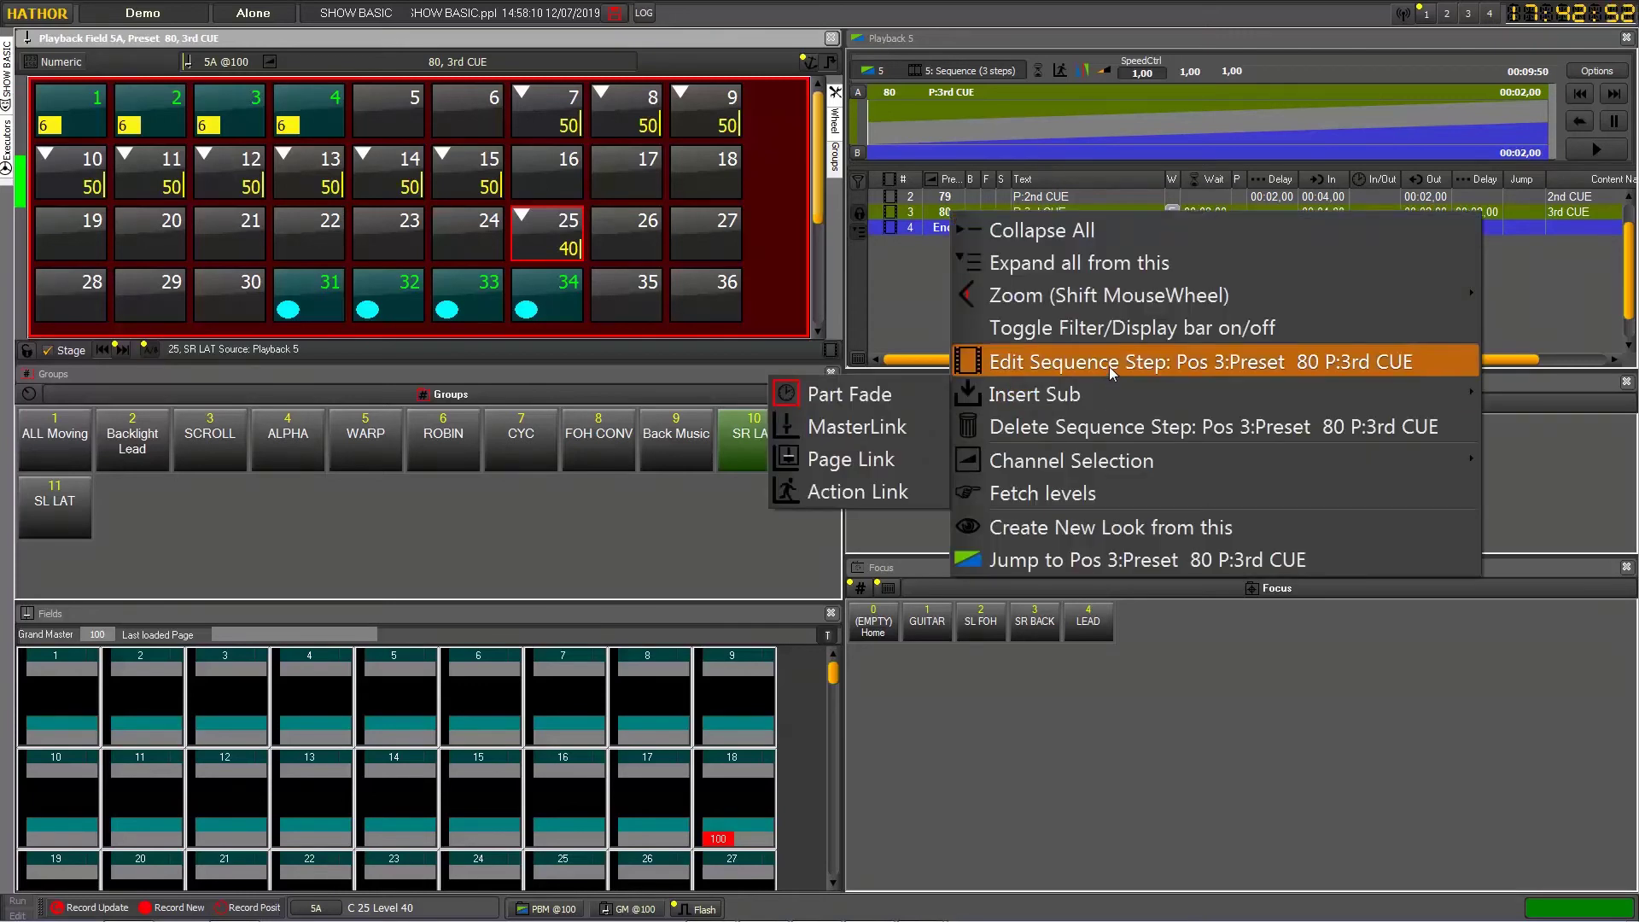
left_click(1109, 366)
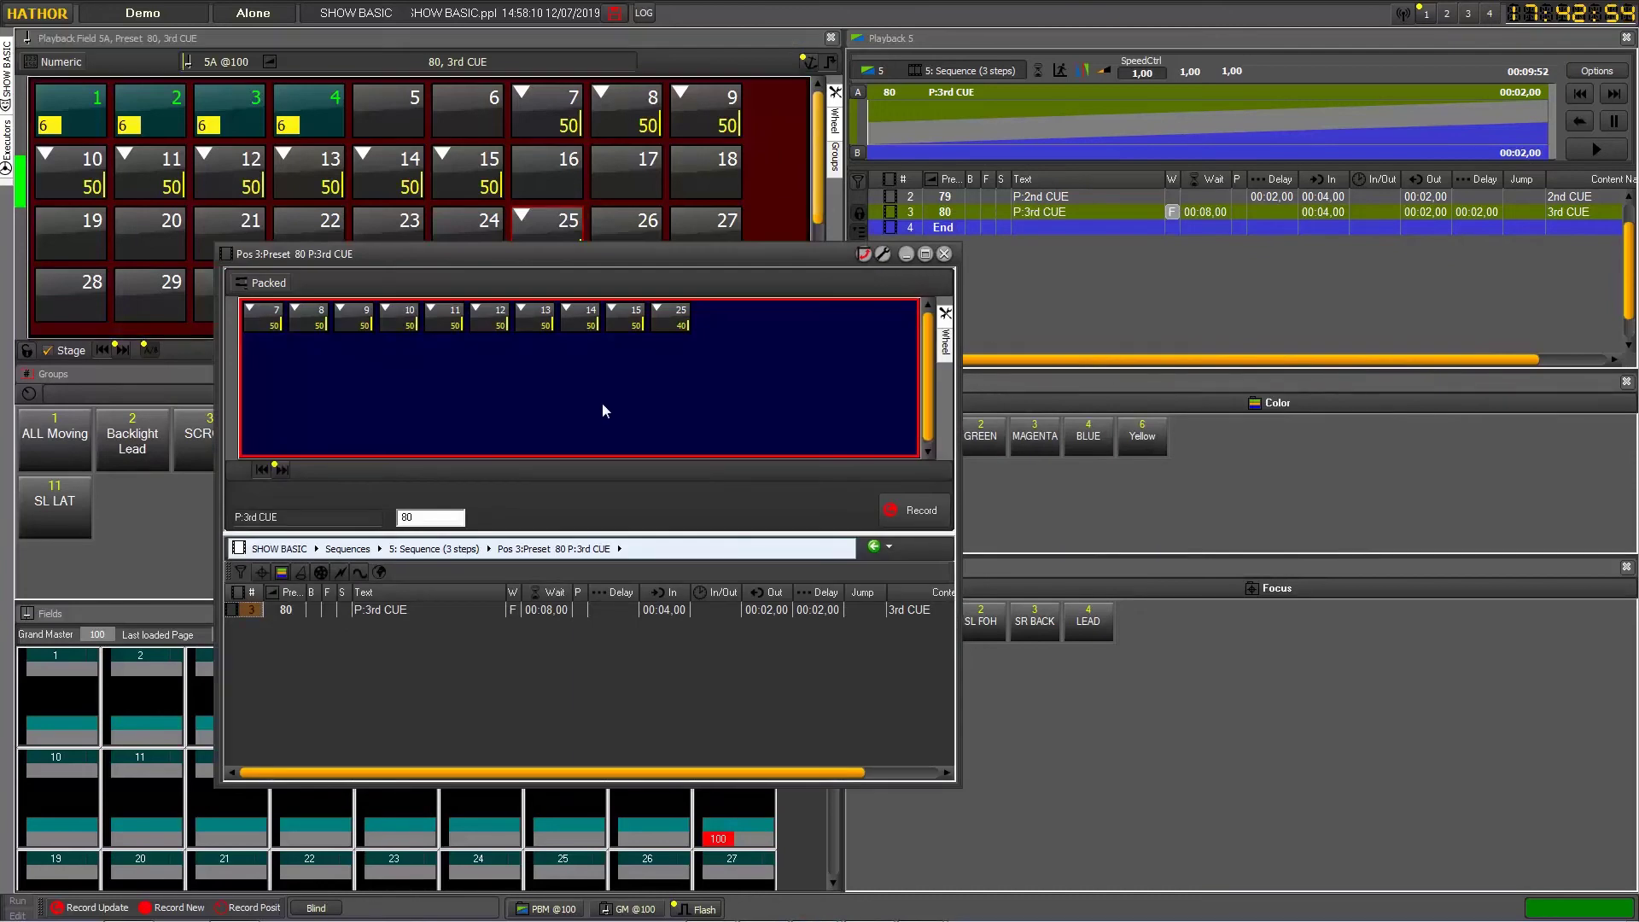
left_click(675, 321)
scroll(715, 366, "up", 2)
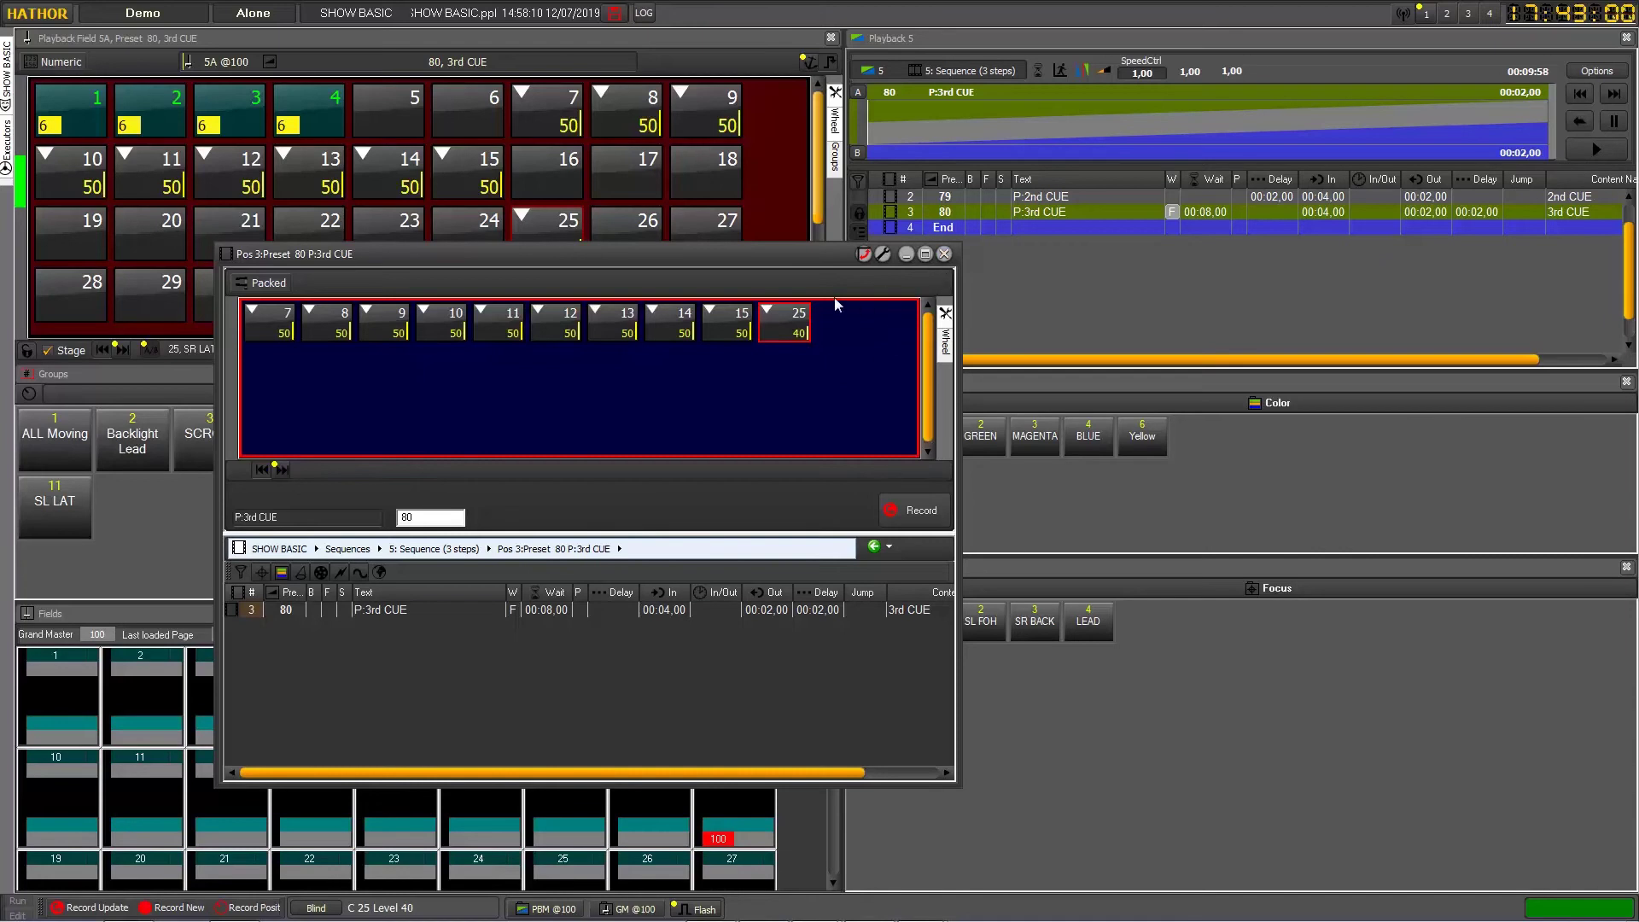
left_click(944, 254)
left_click(930, 280)
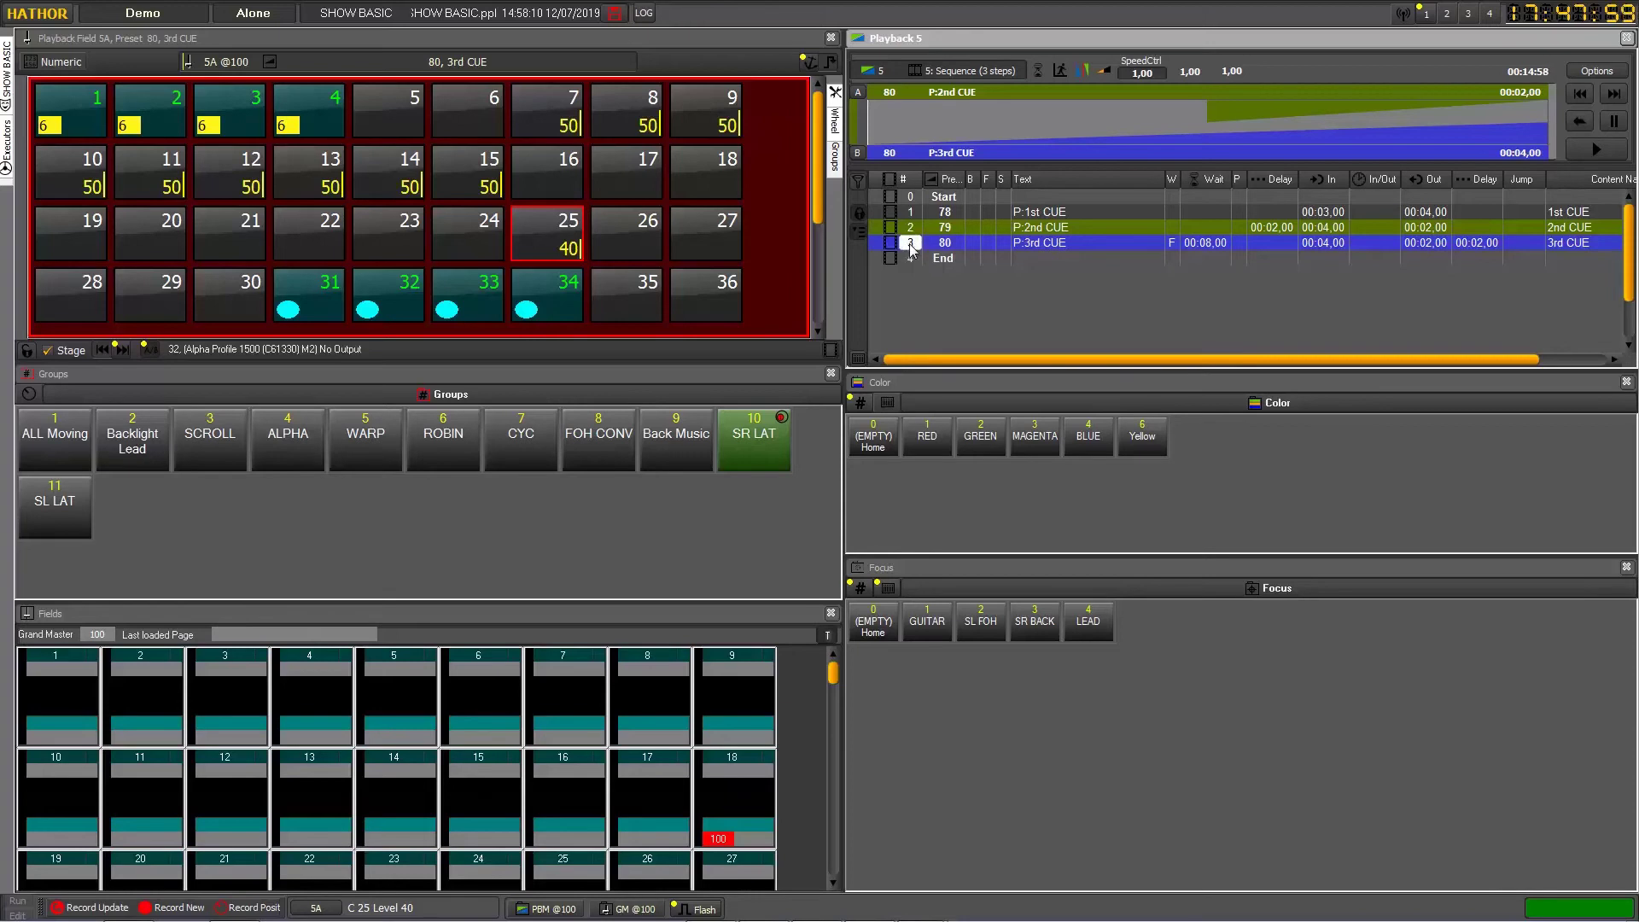
Step: Move the 3rd cue to position 1 in the sequence with history and cue only
left_click_drag(911, 248, 913, 210)
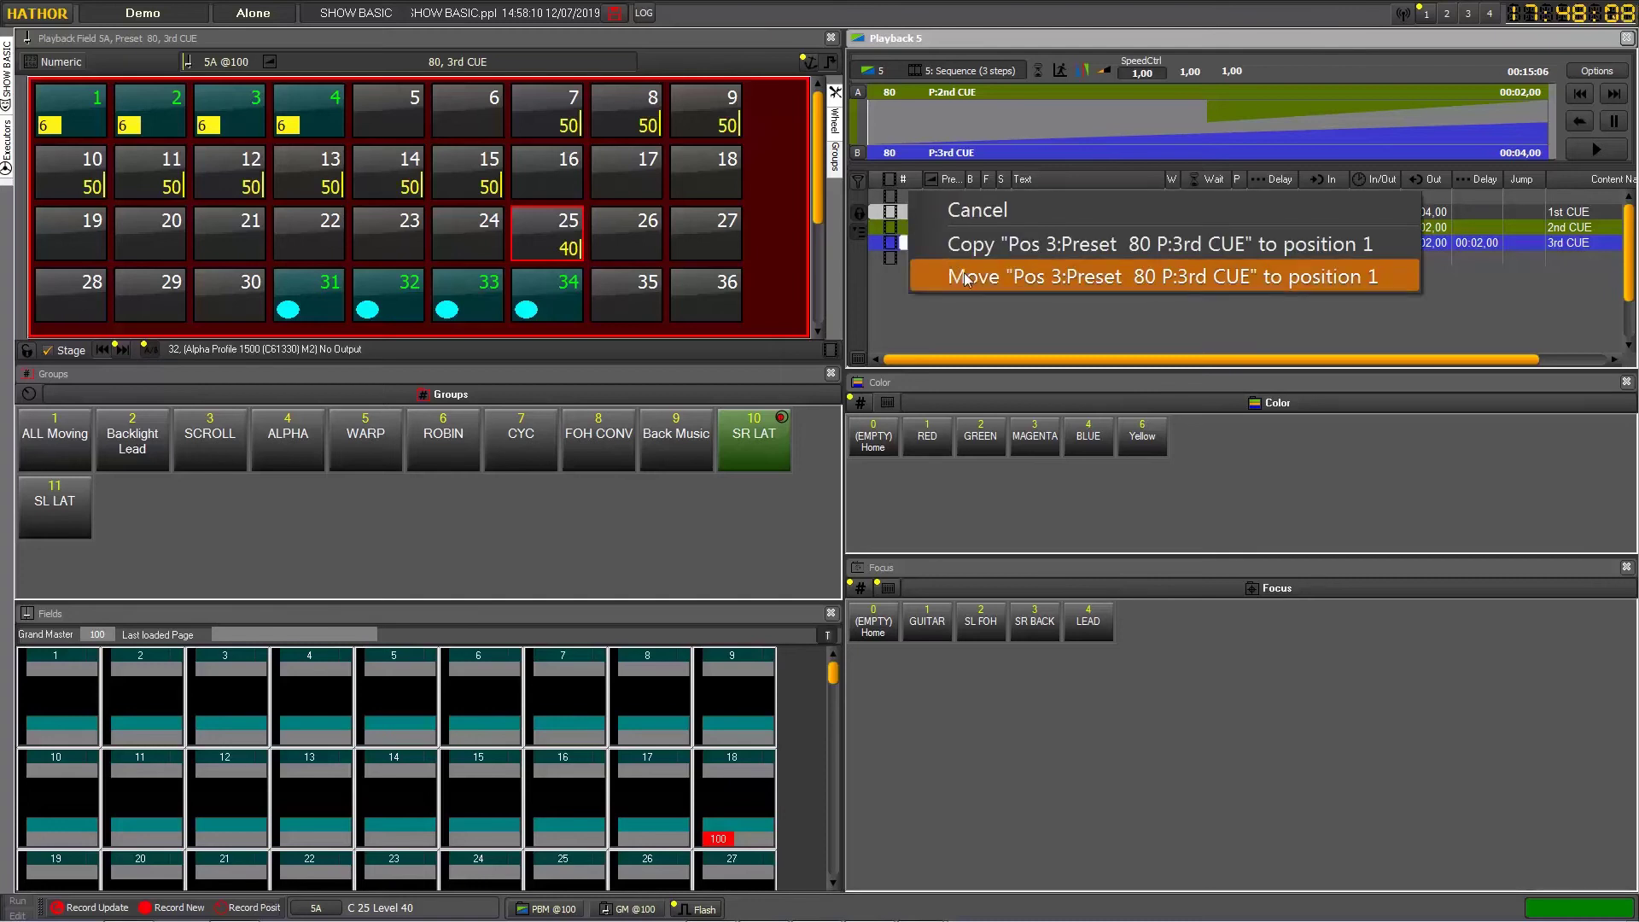
left_click(966, 278)
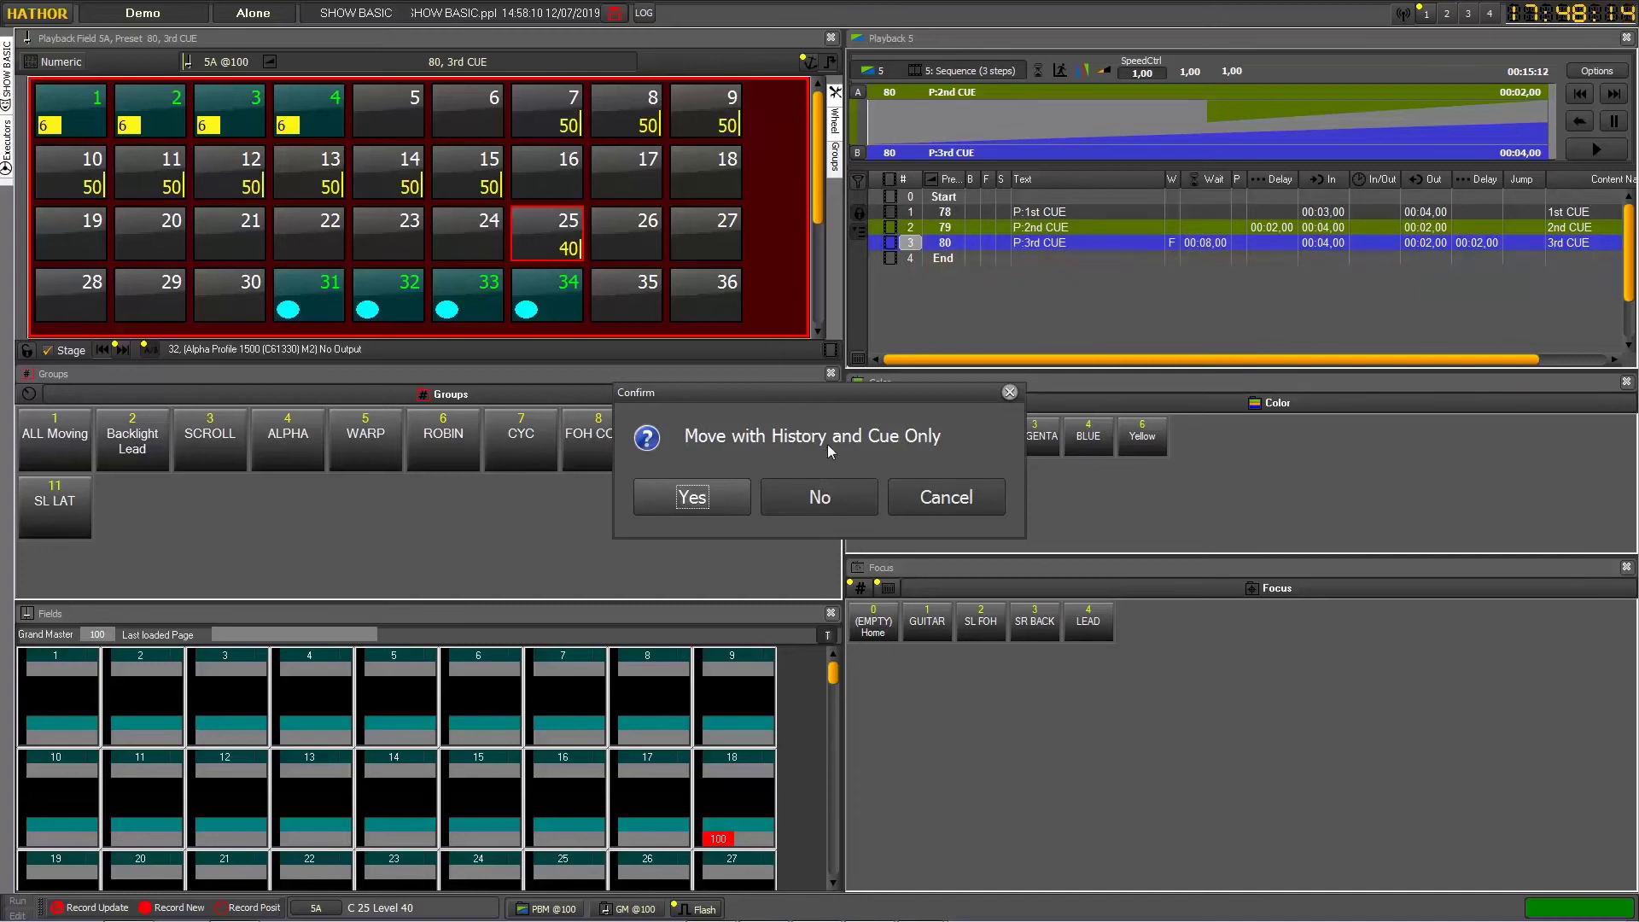
left_click(692, 501)
scroll(937, 304, "up", 1)
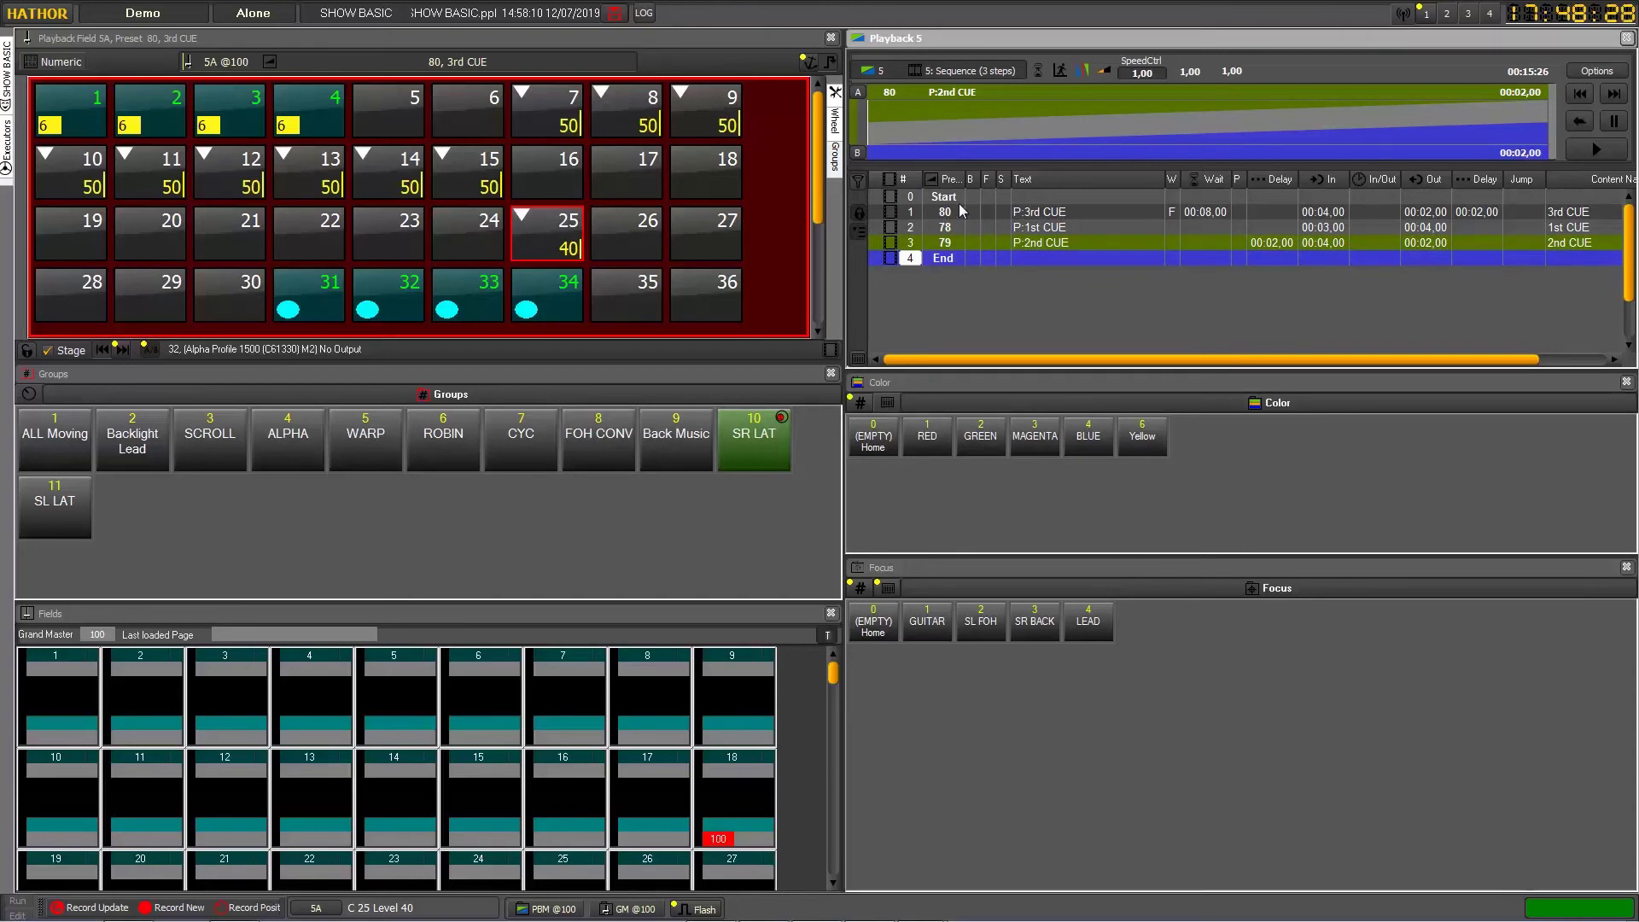
Step: Copy the 3rd cue from position 1 to position 4 with history and cue only
left_click(913, 208)
left_click_drag(913, 208, 915, 266)
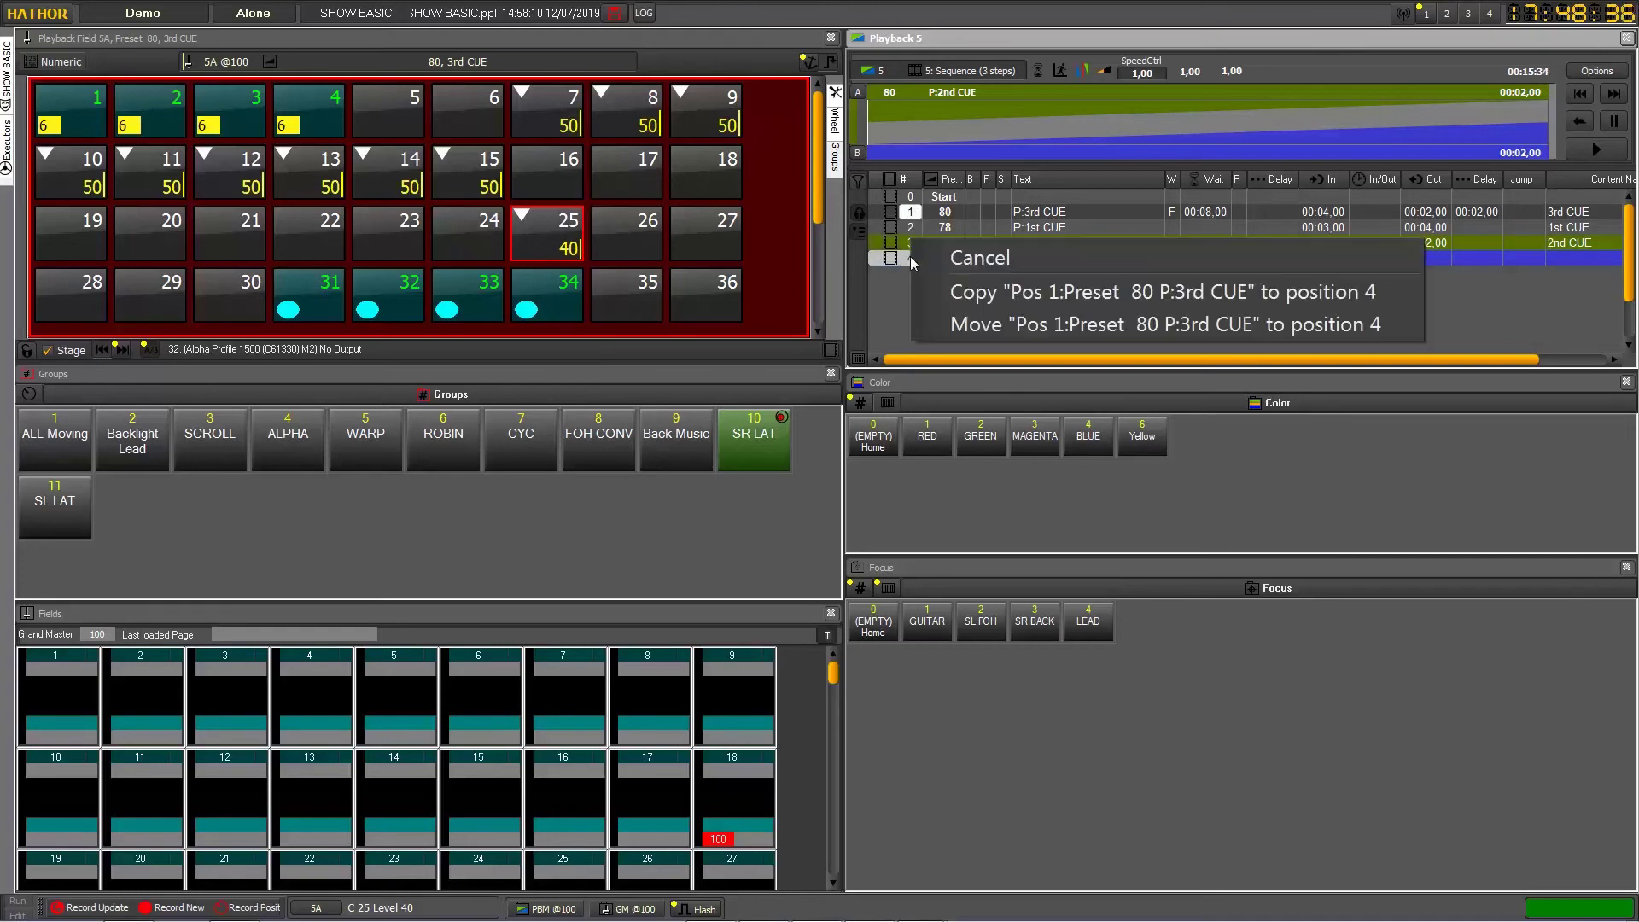
left_click(970, 293)
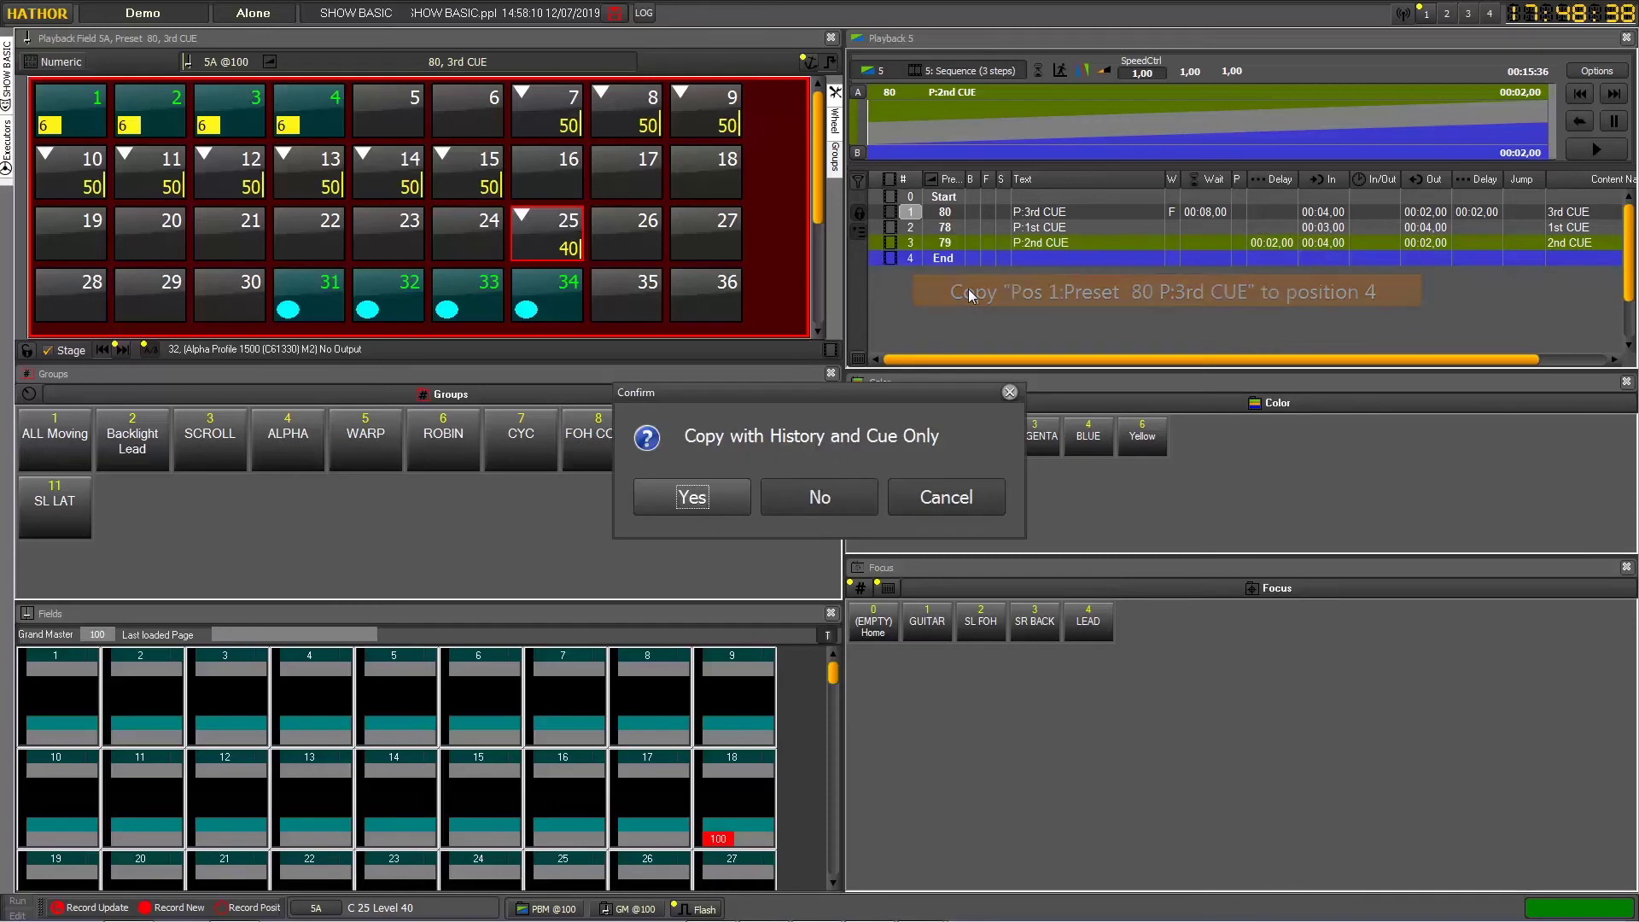
left_click(702, 507)
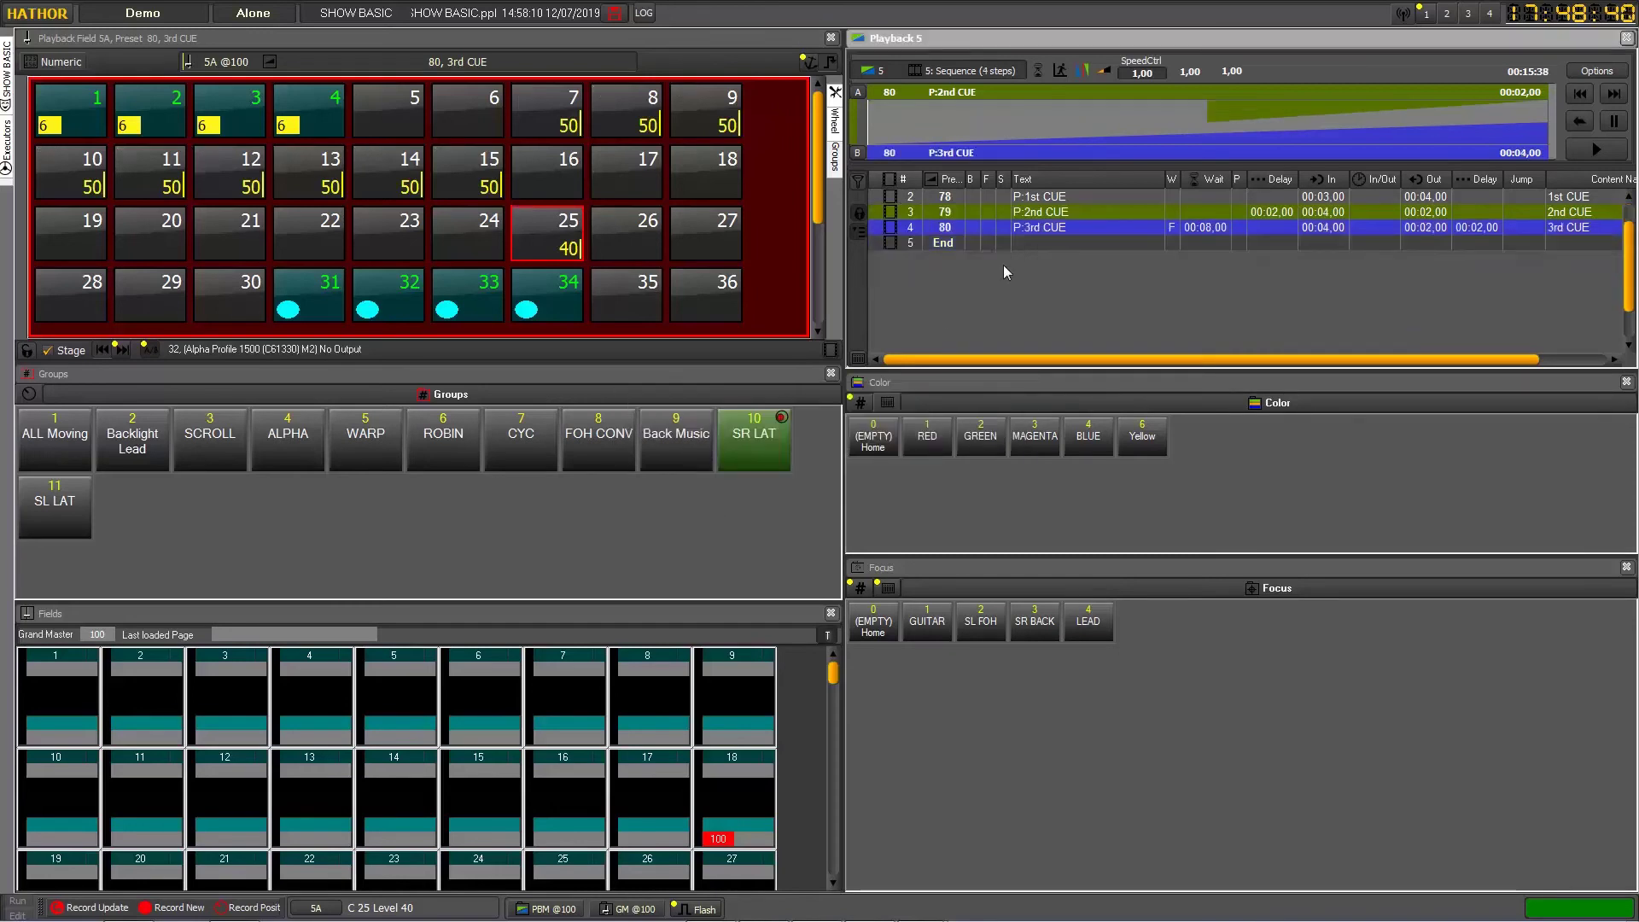
scroll(1011, 274, "up", 1)
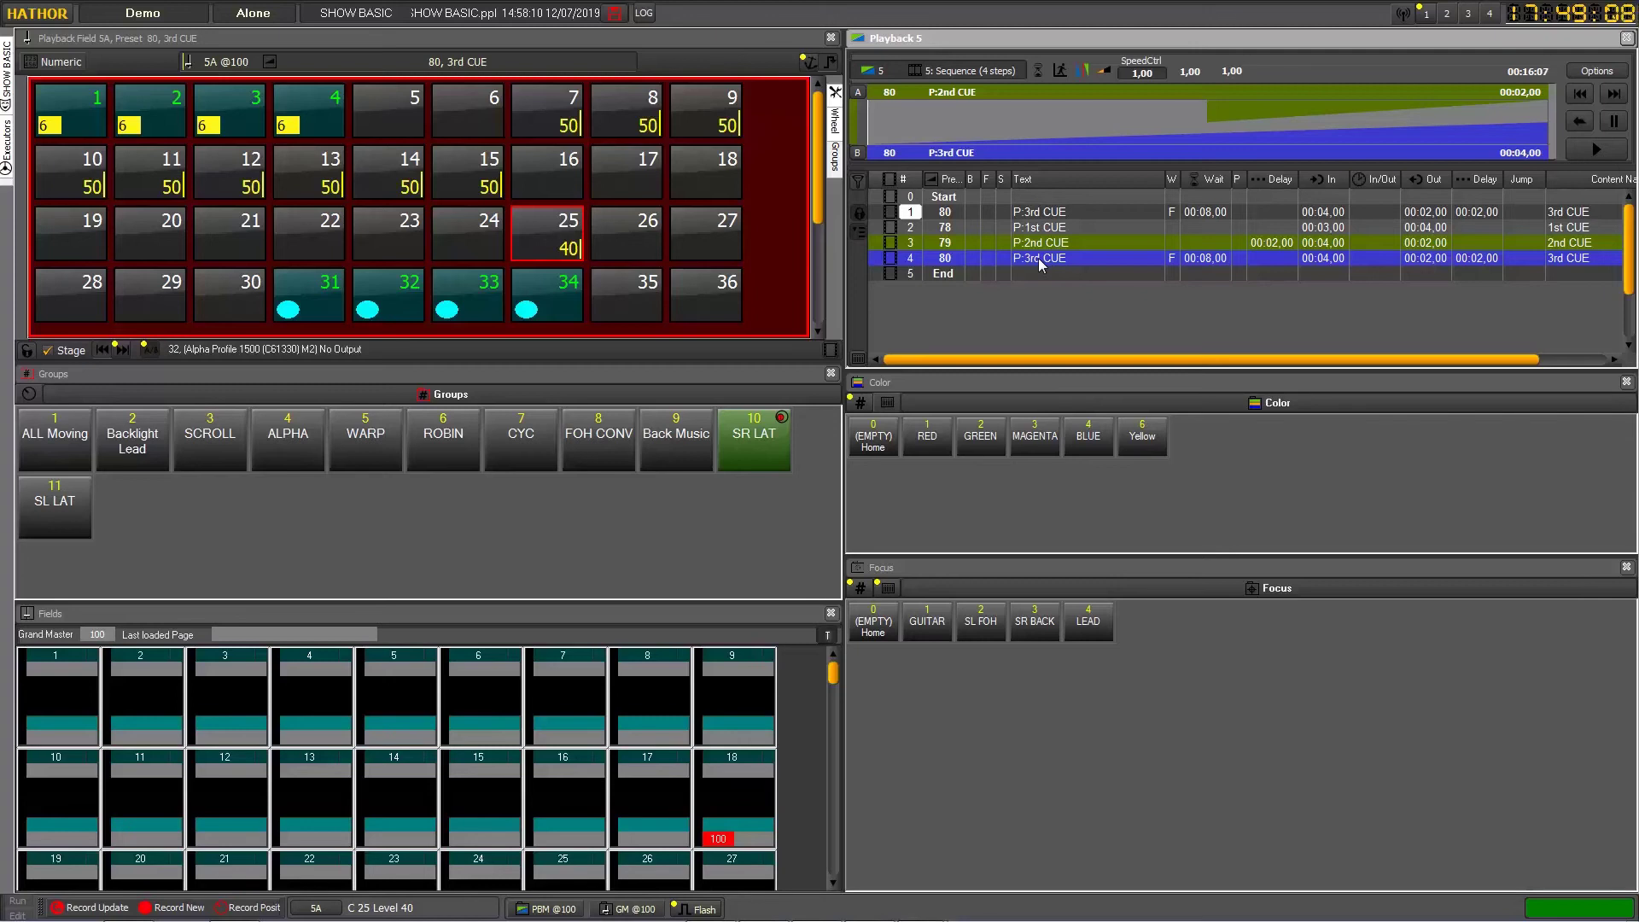
Step: Compare Preset 79 with Preset 80 and examine the differing levels of channels 5, 6 and 25
left_click(944, 258)
left_click_drag(946, 258, 951, 248)
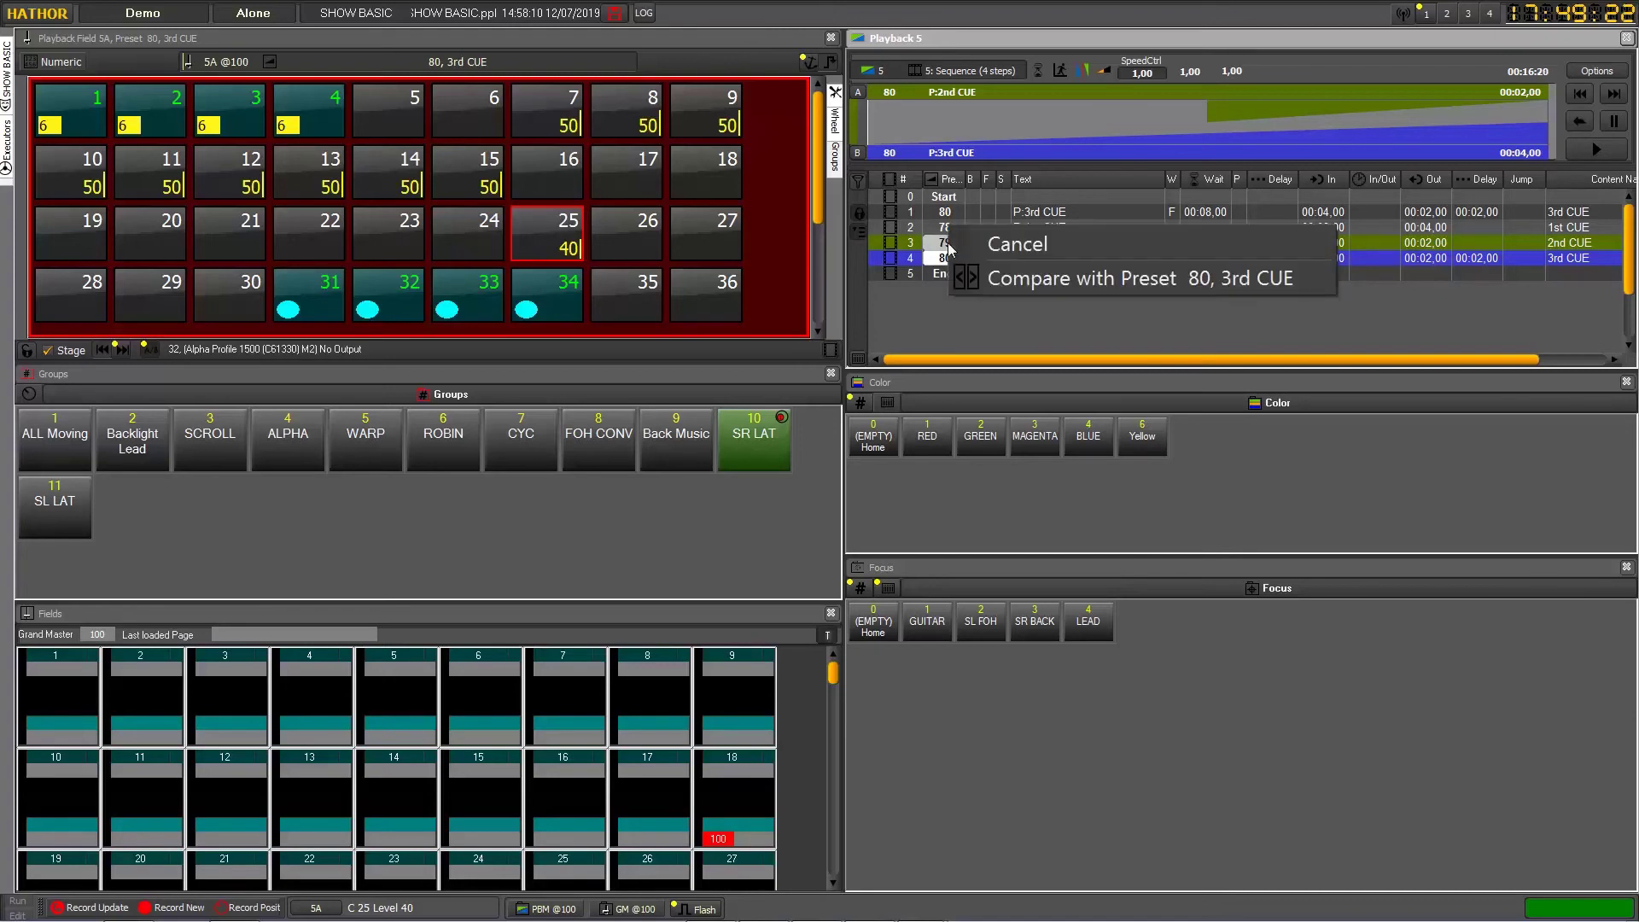
left_click(1043, 280)
left_click_drag(307, 106, 965, 300)
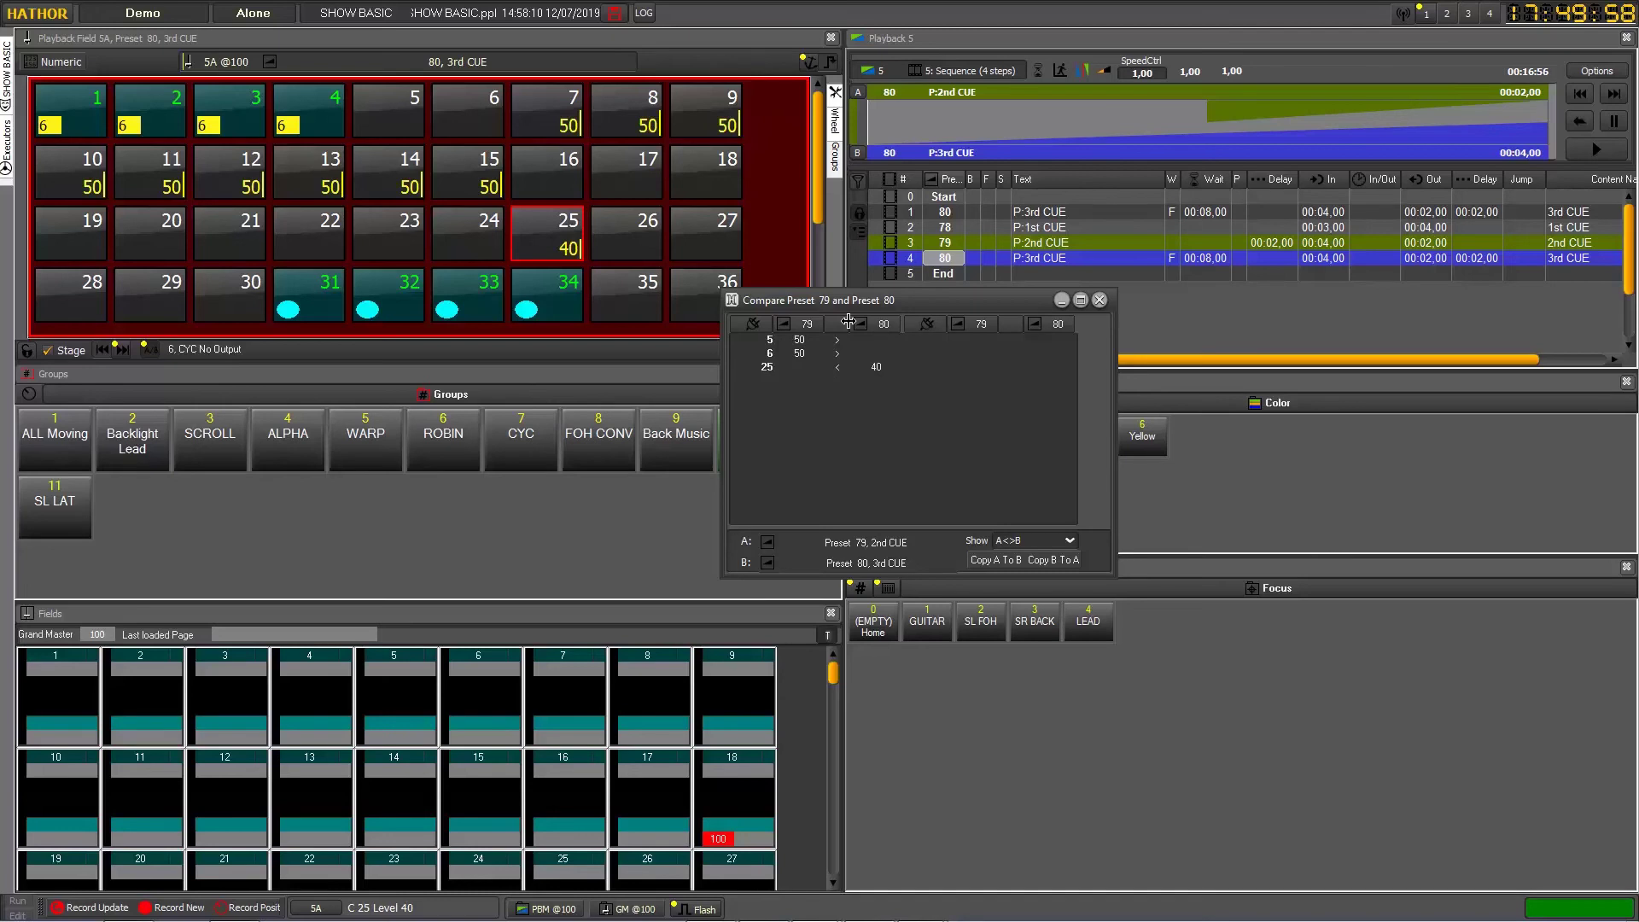
left_click(787, 342)
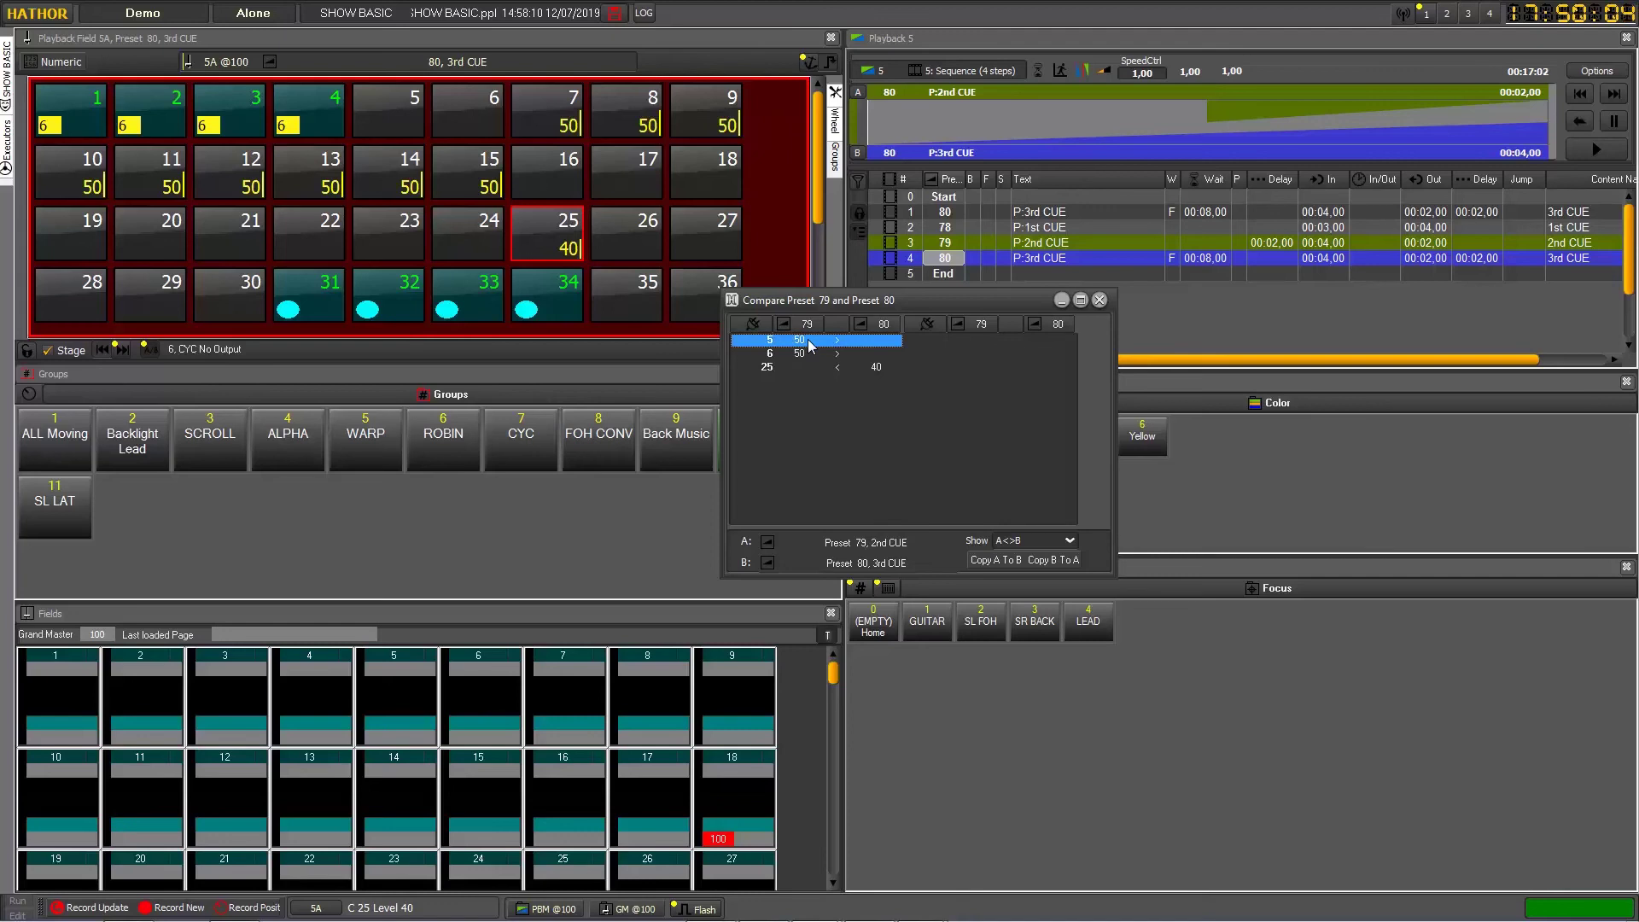
left_click(865, 355)
left_click(857, 366)
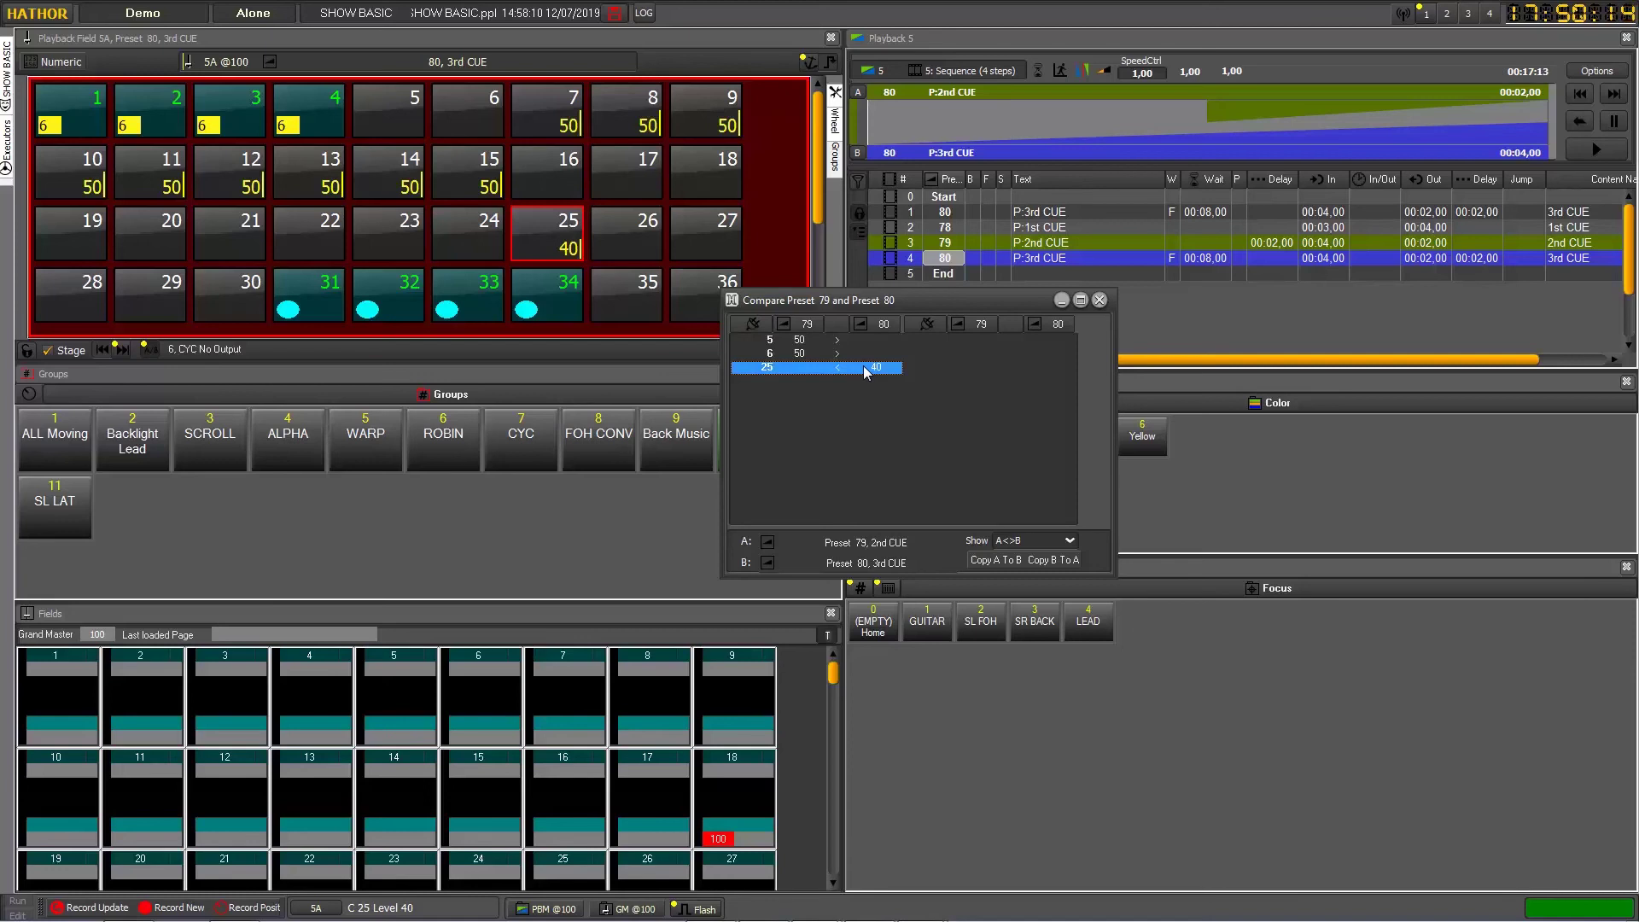
Step: Filter the preset comparison by A=B, A>B and finally A<B
left_click(1032, 541)
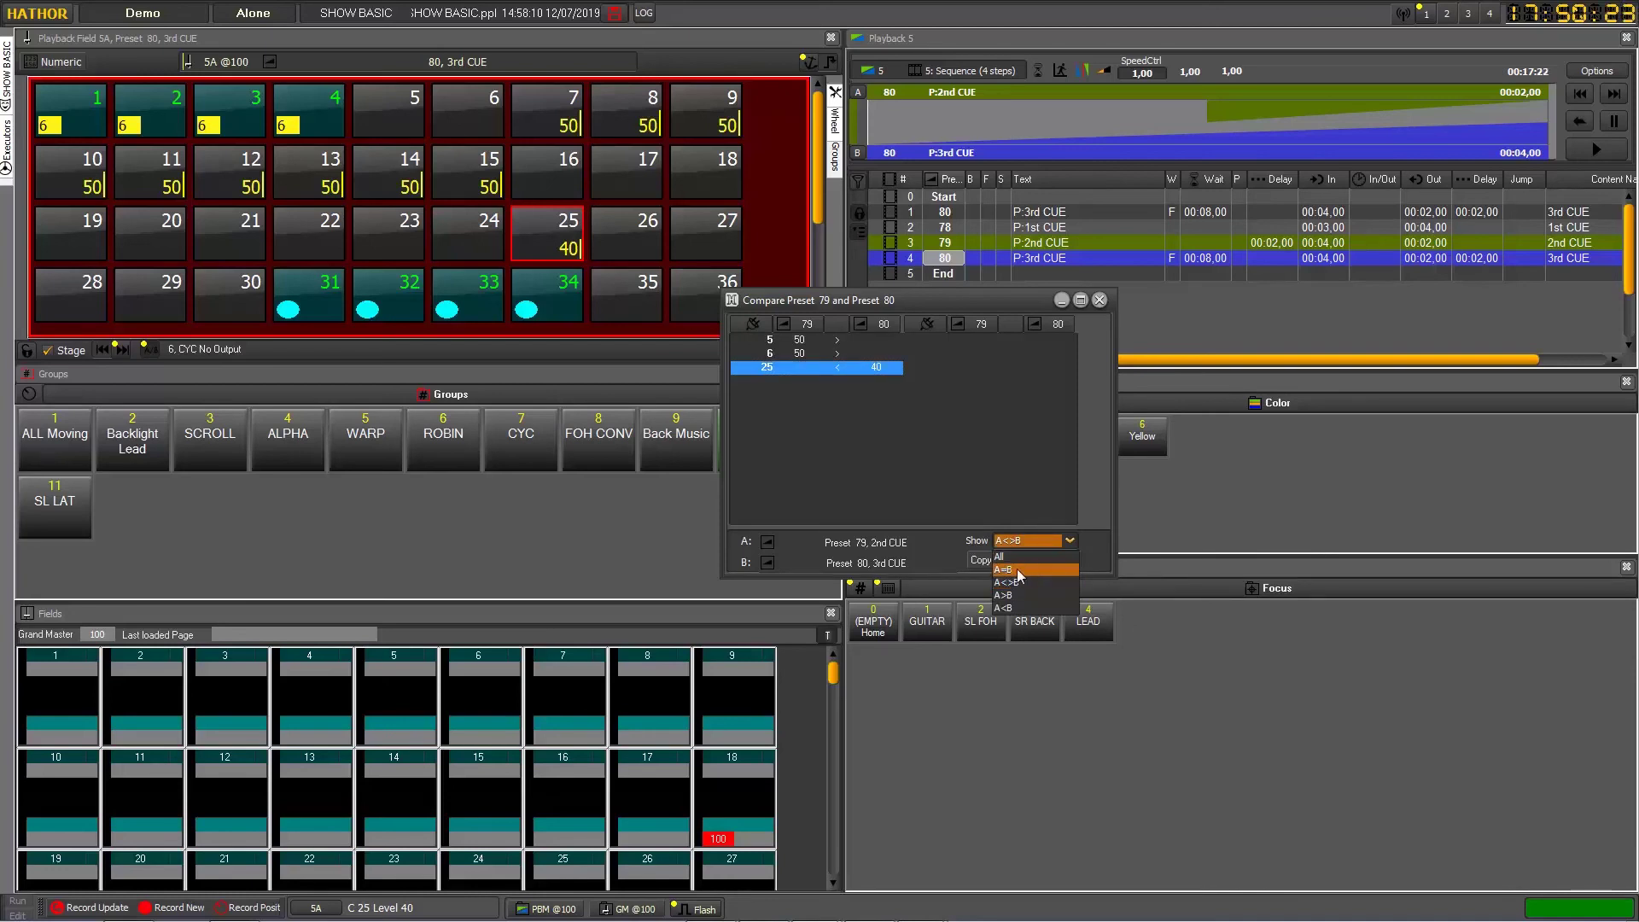
left_click(1027, 569)
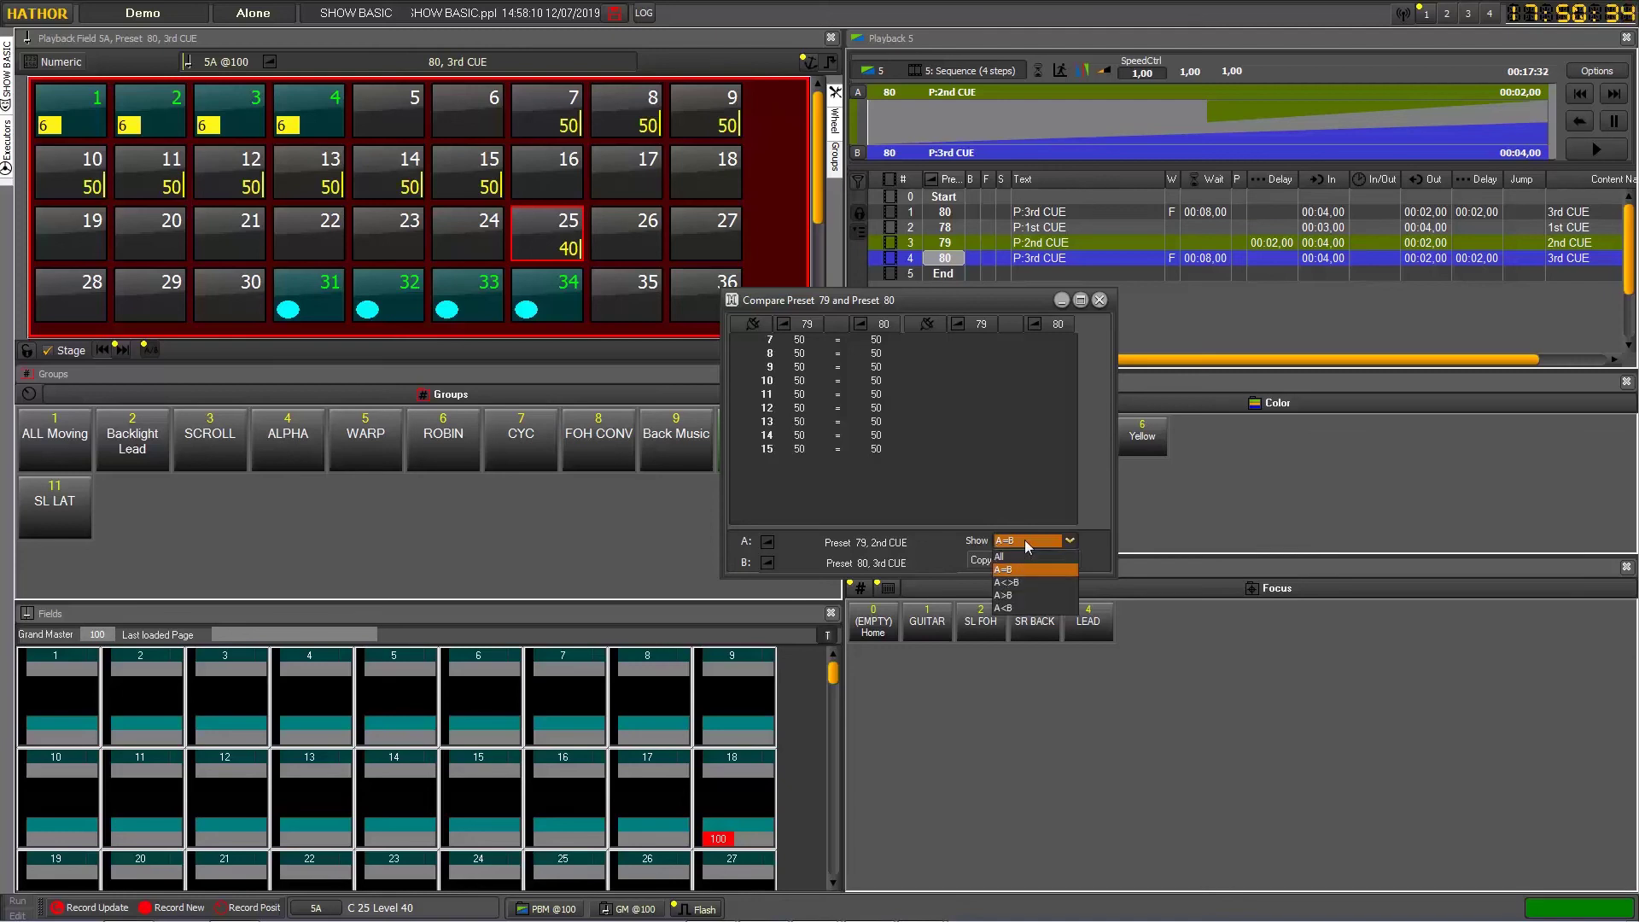
left_click(1025, 595)
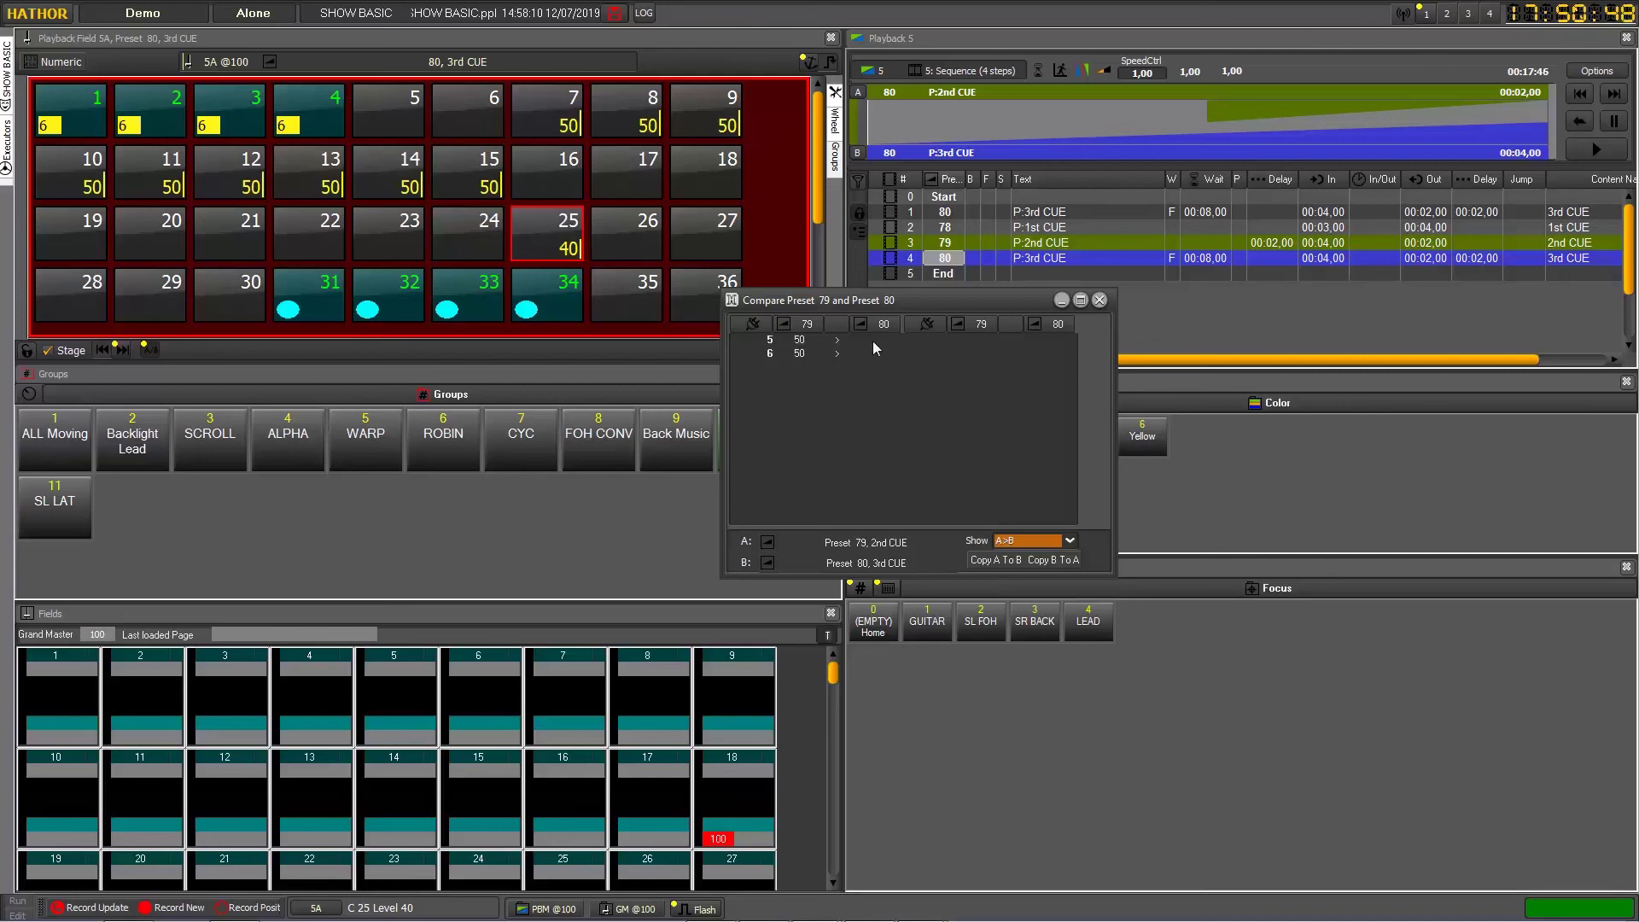
left_click(1023, 542)
left_click(1022, 598)
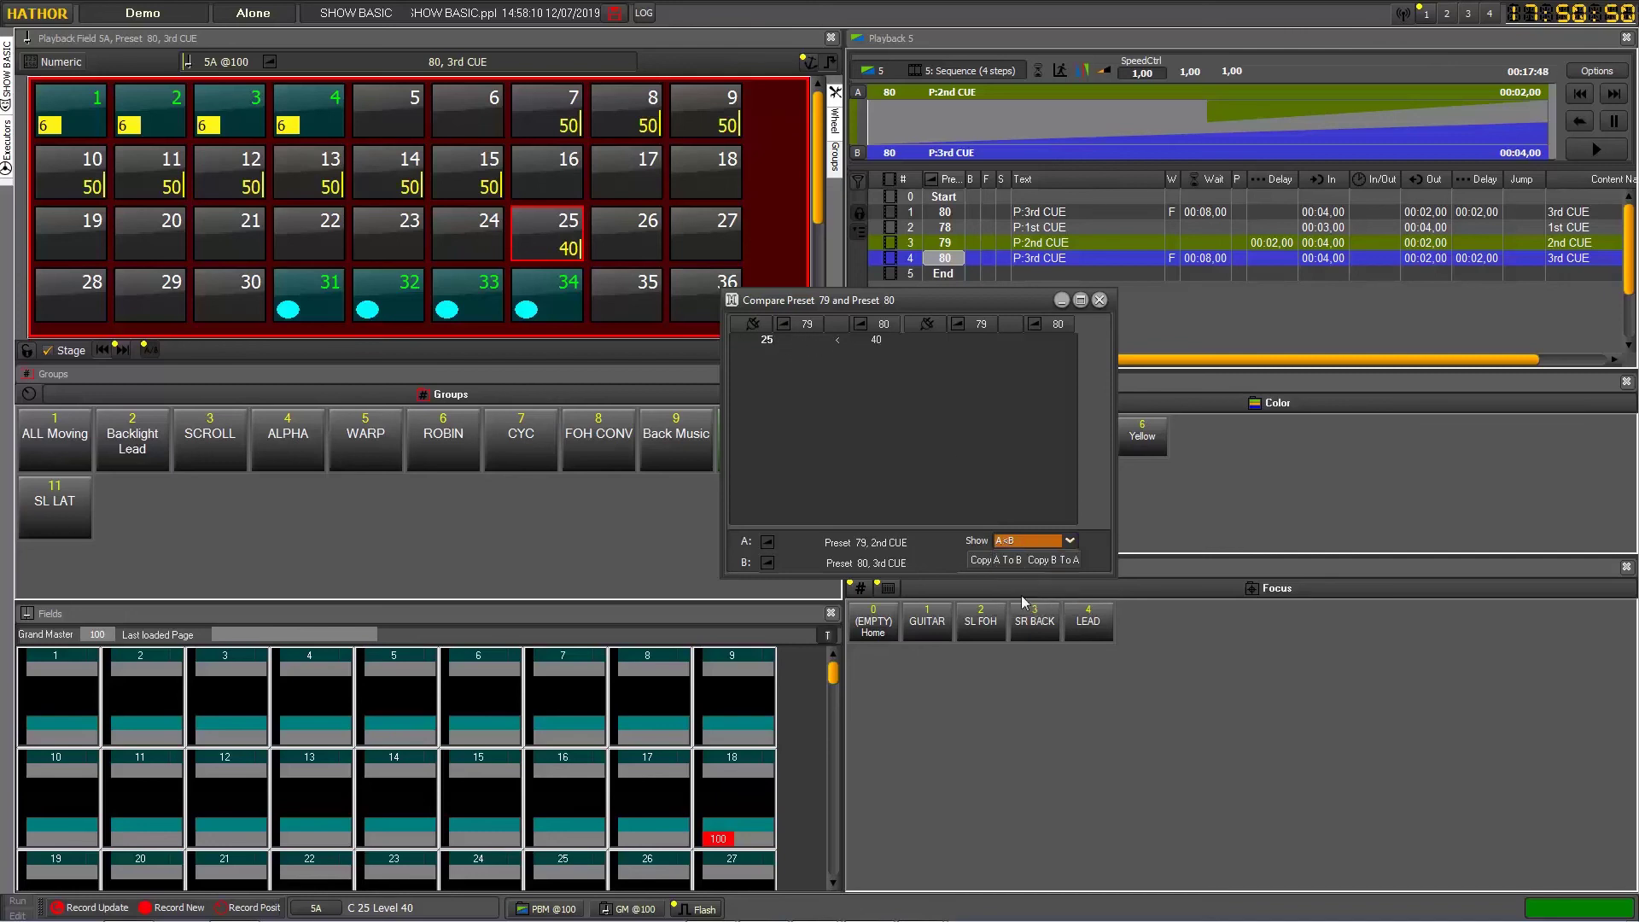
Step: Copy channel 25's intensity from Preset 80 to Preset 79 in the comparison
left_click(809, 339)
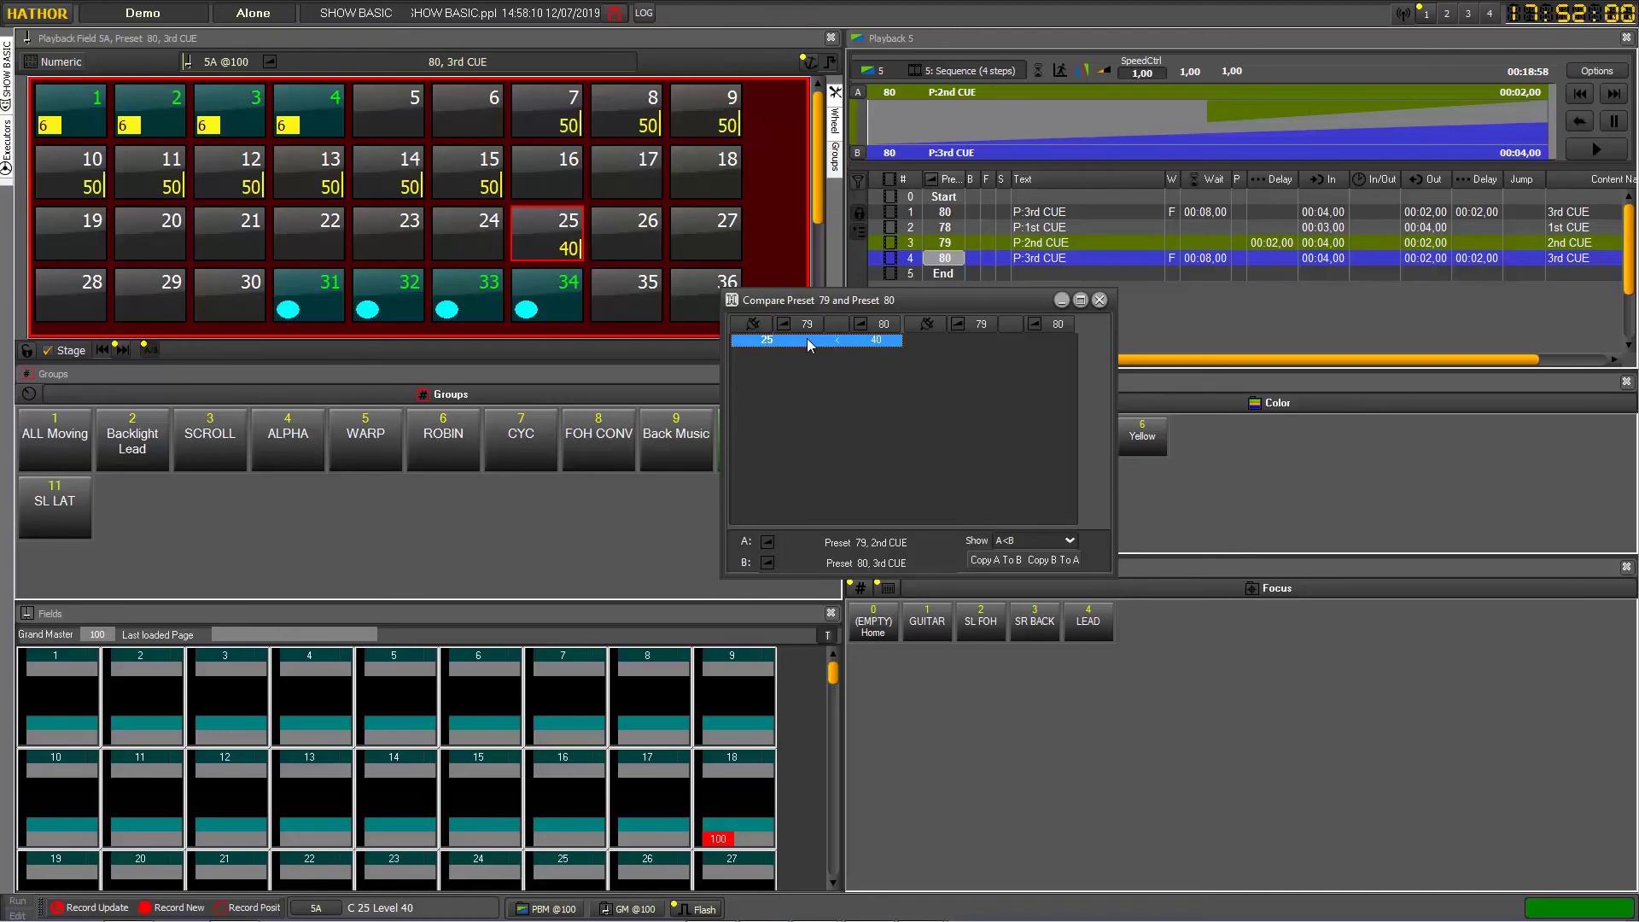
left_click(1053, 562)
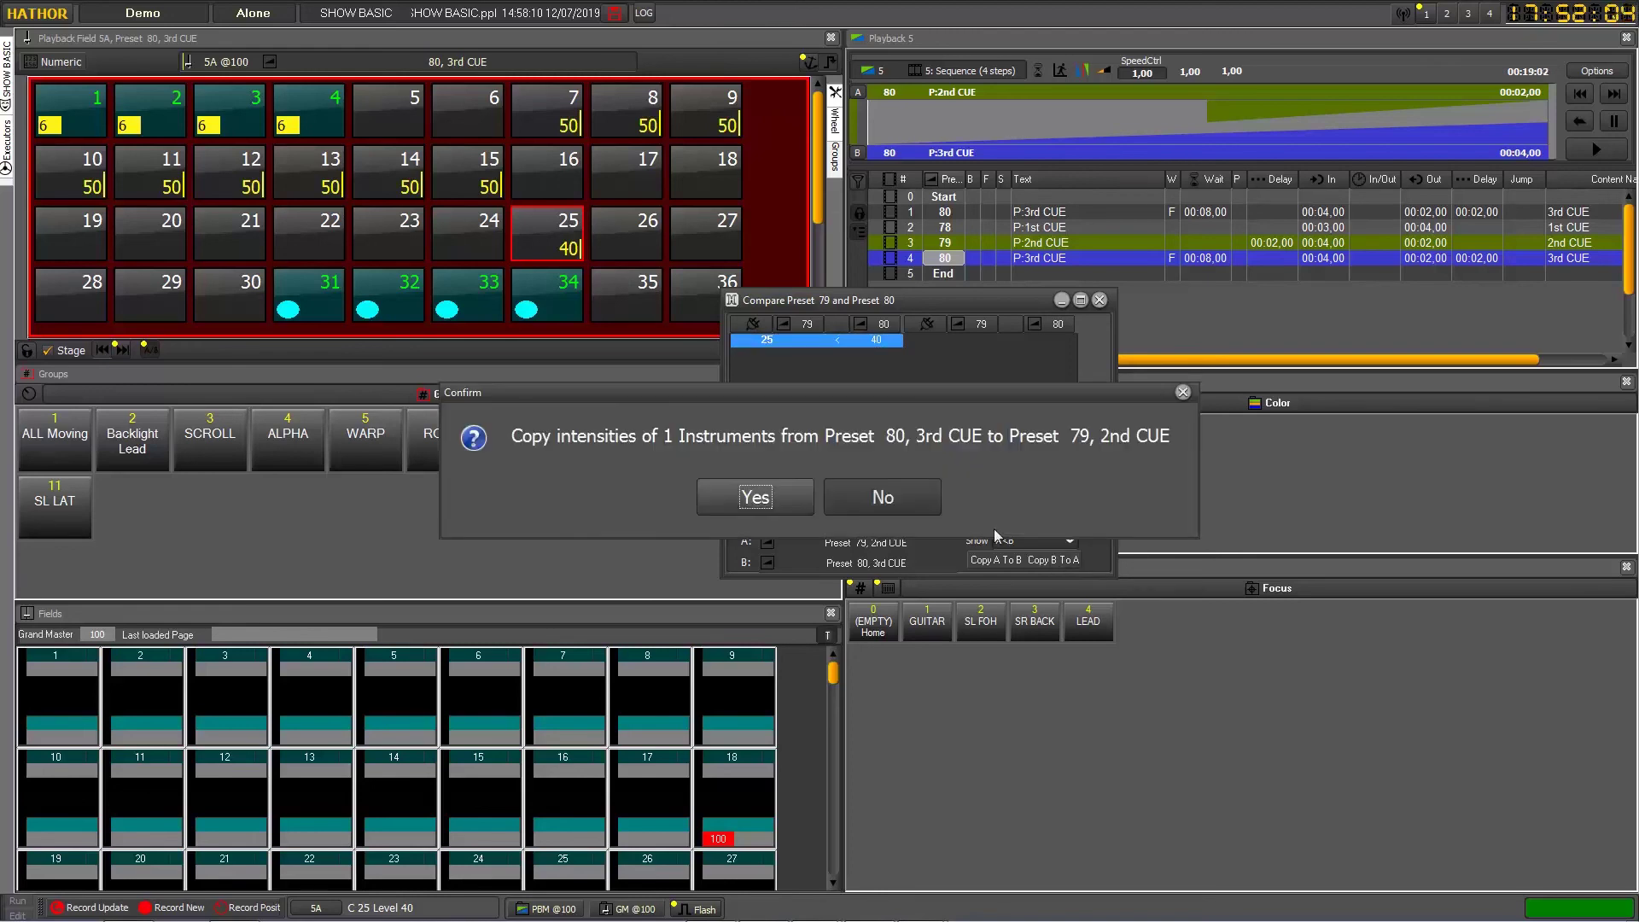
left_click(781, 495)
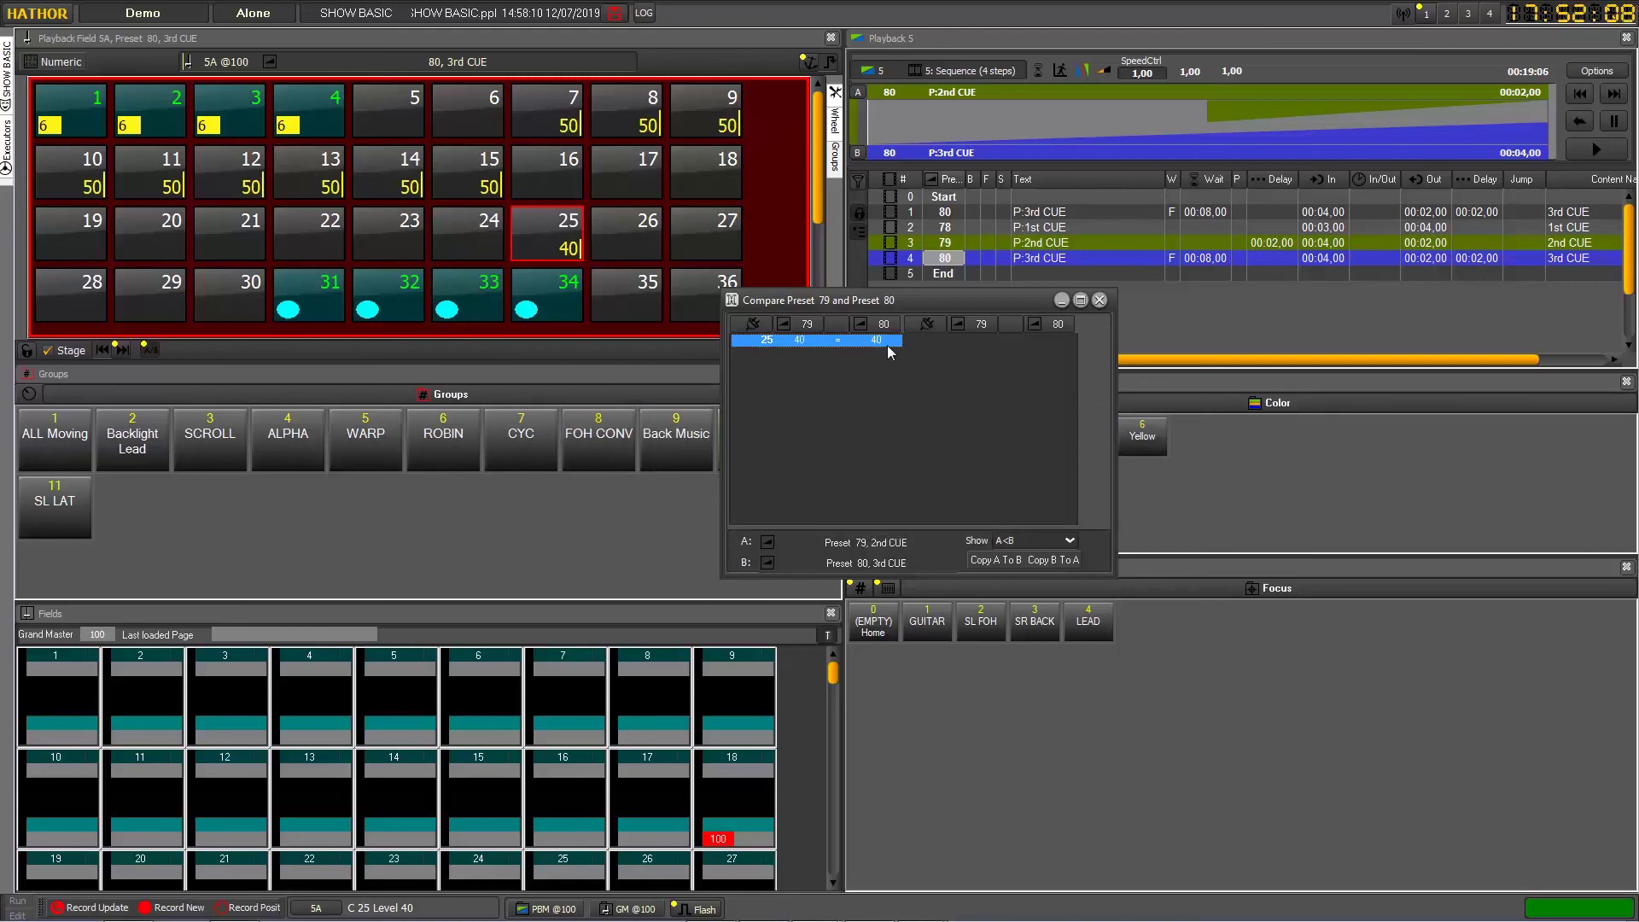
Step: Open Preset 79 to check its channel levels, and close both the preset editor and the comparison
left_click(945, 246)
right_click(946, 246)
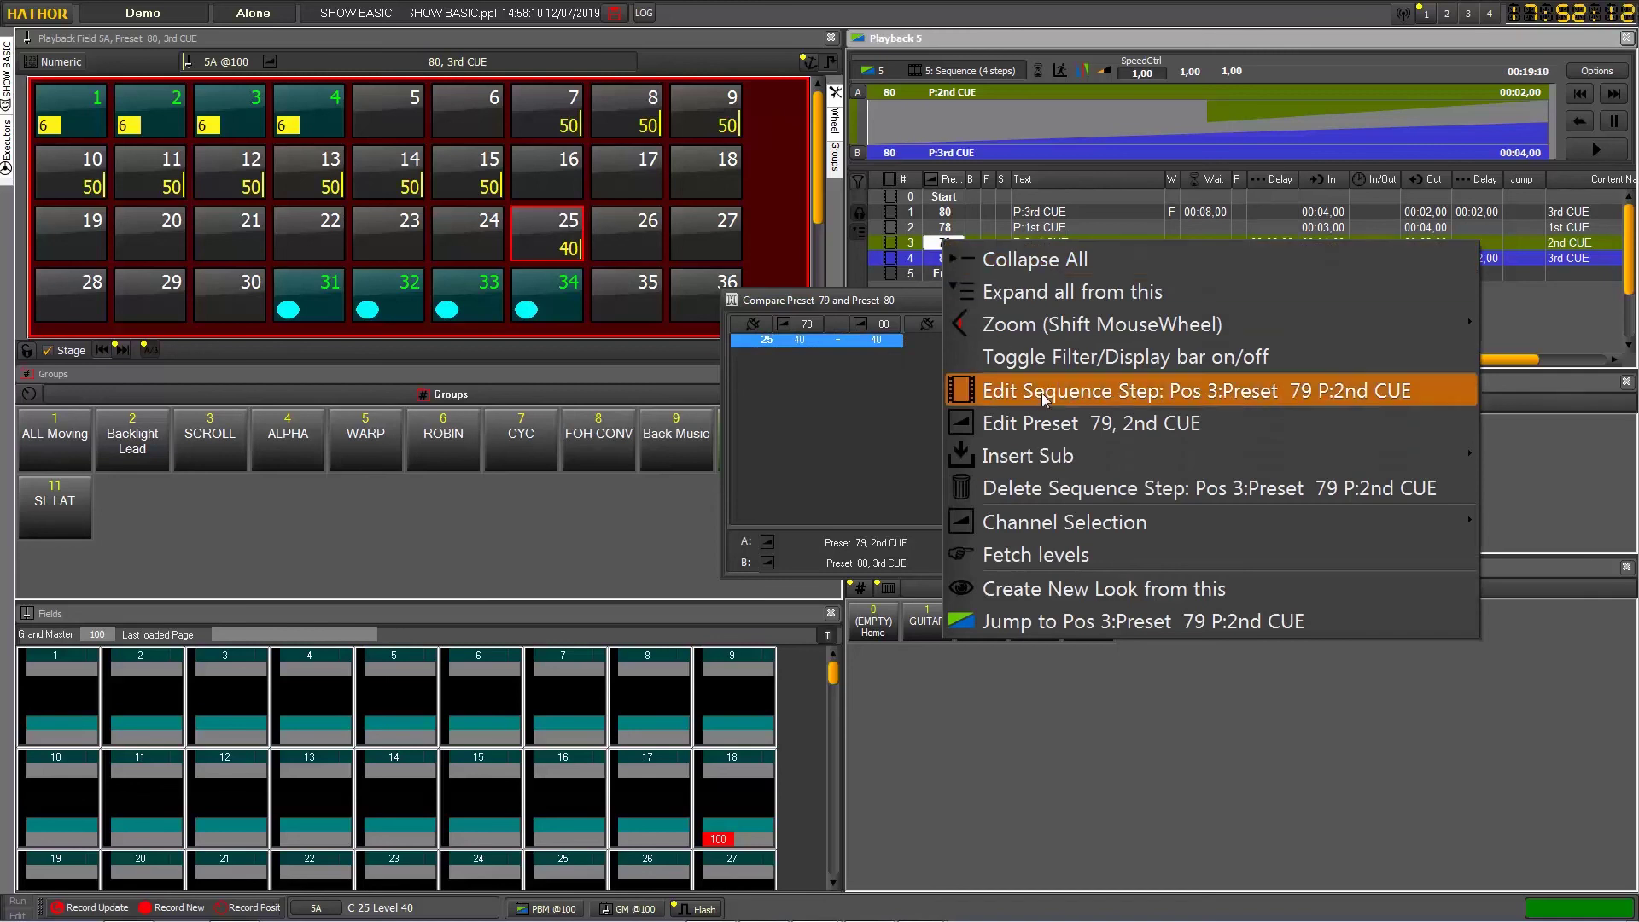
left_click(1075, 424)
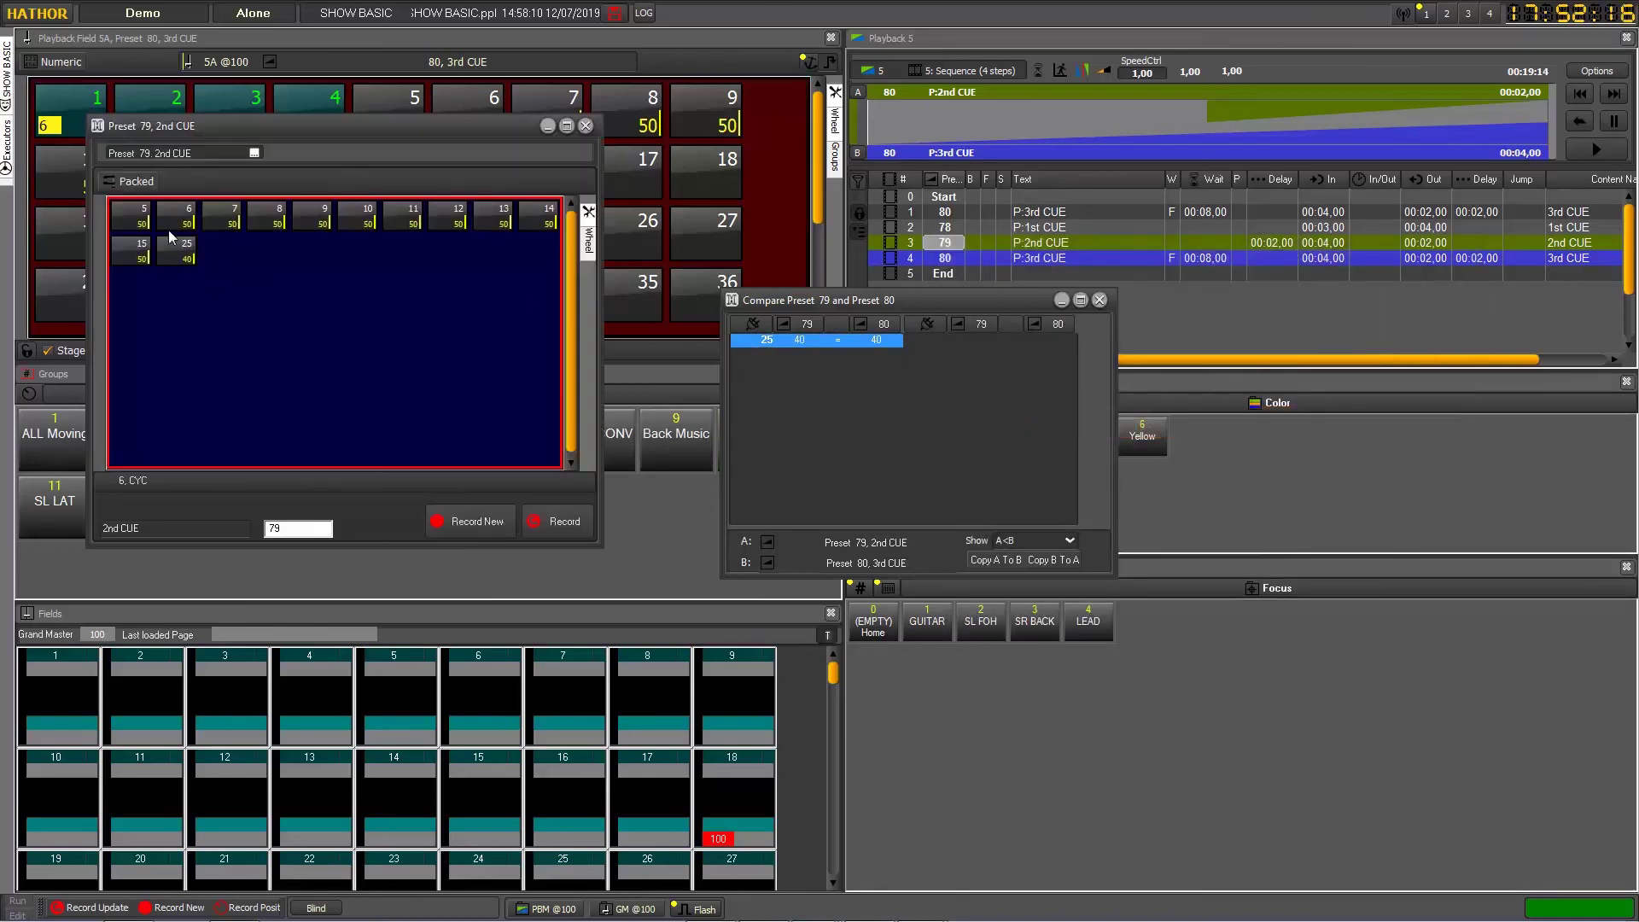
left_click(585, 125)
left_click_drag(790, 305, 747, 304)
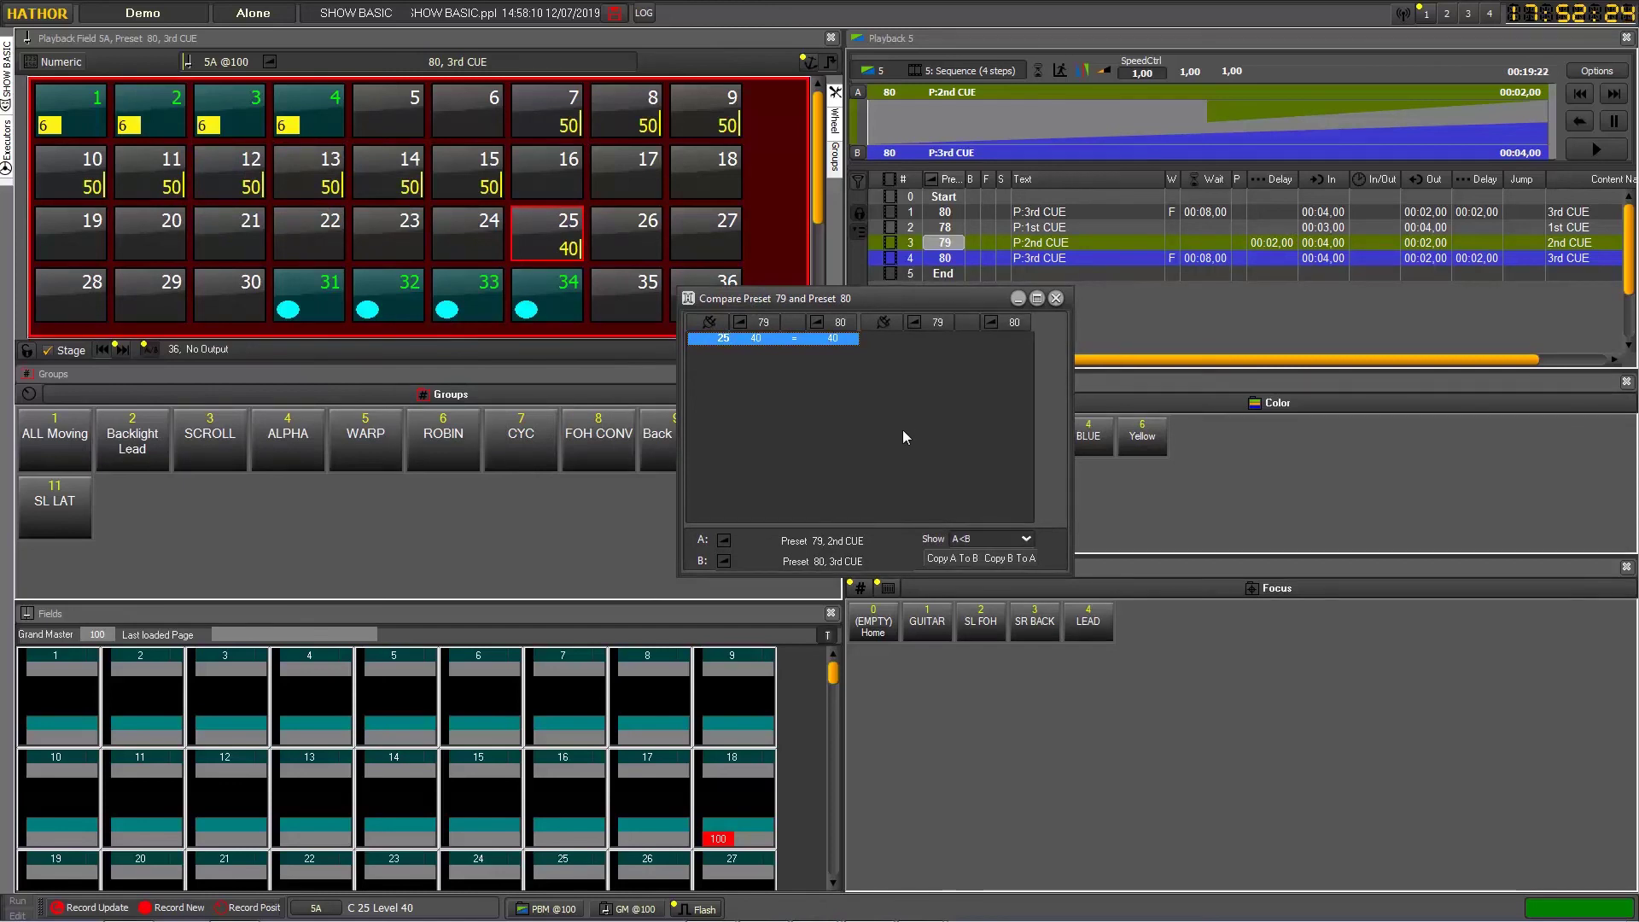
left_click(1056, 298)
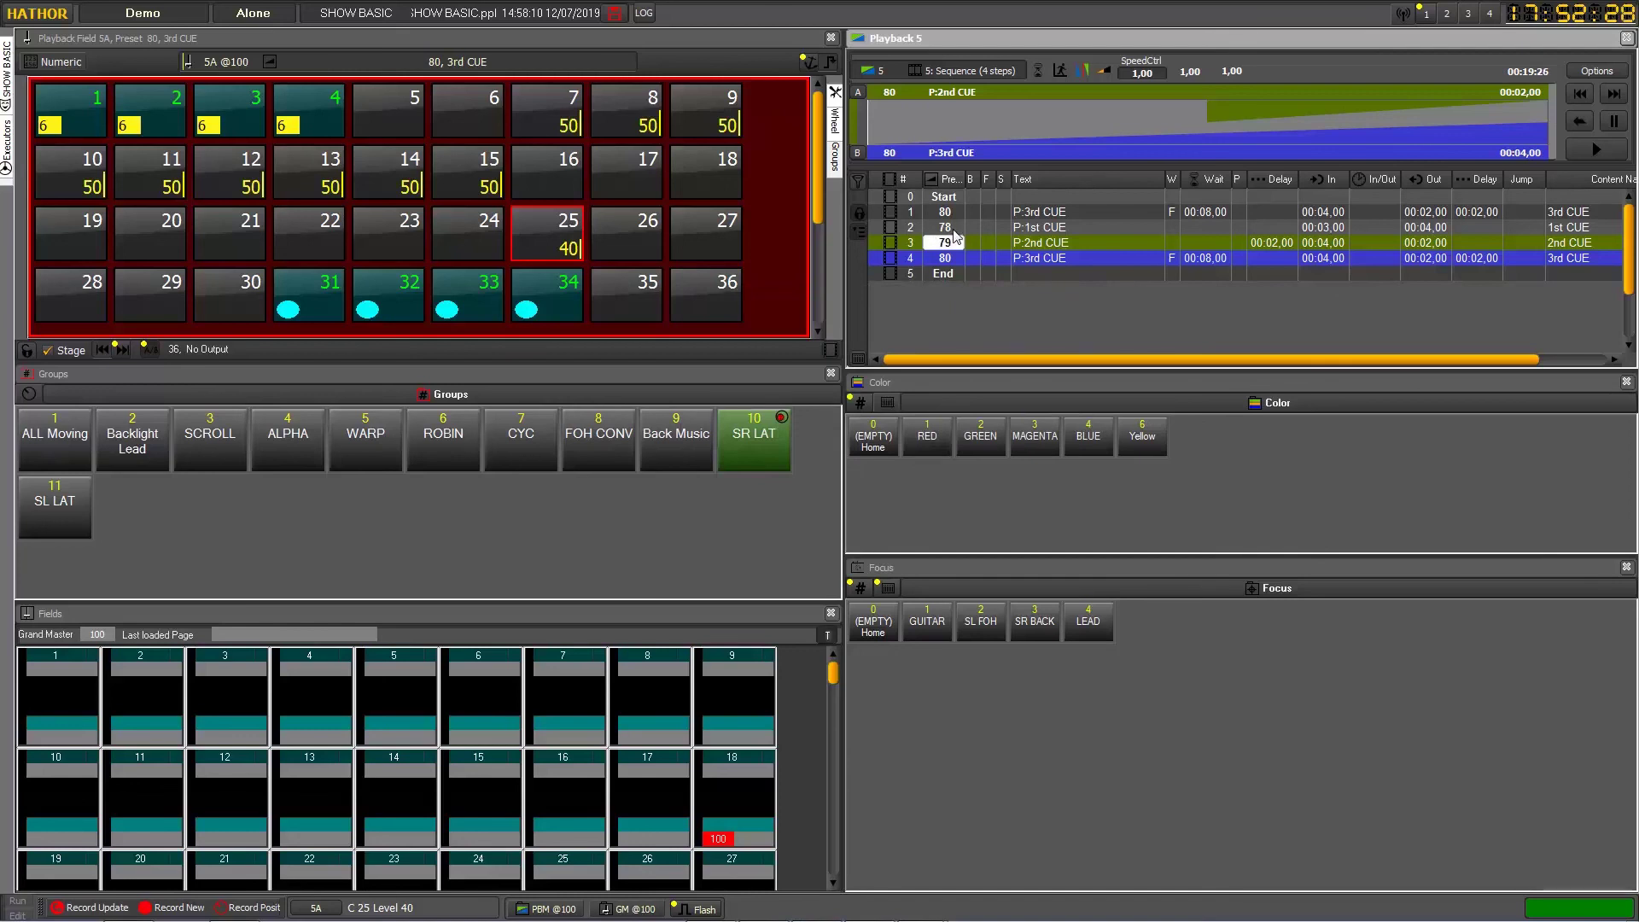
left_click_drag(949, 265, 954, 227)
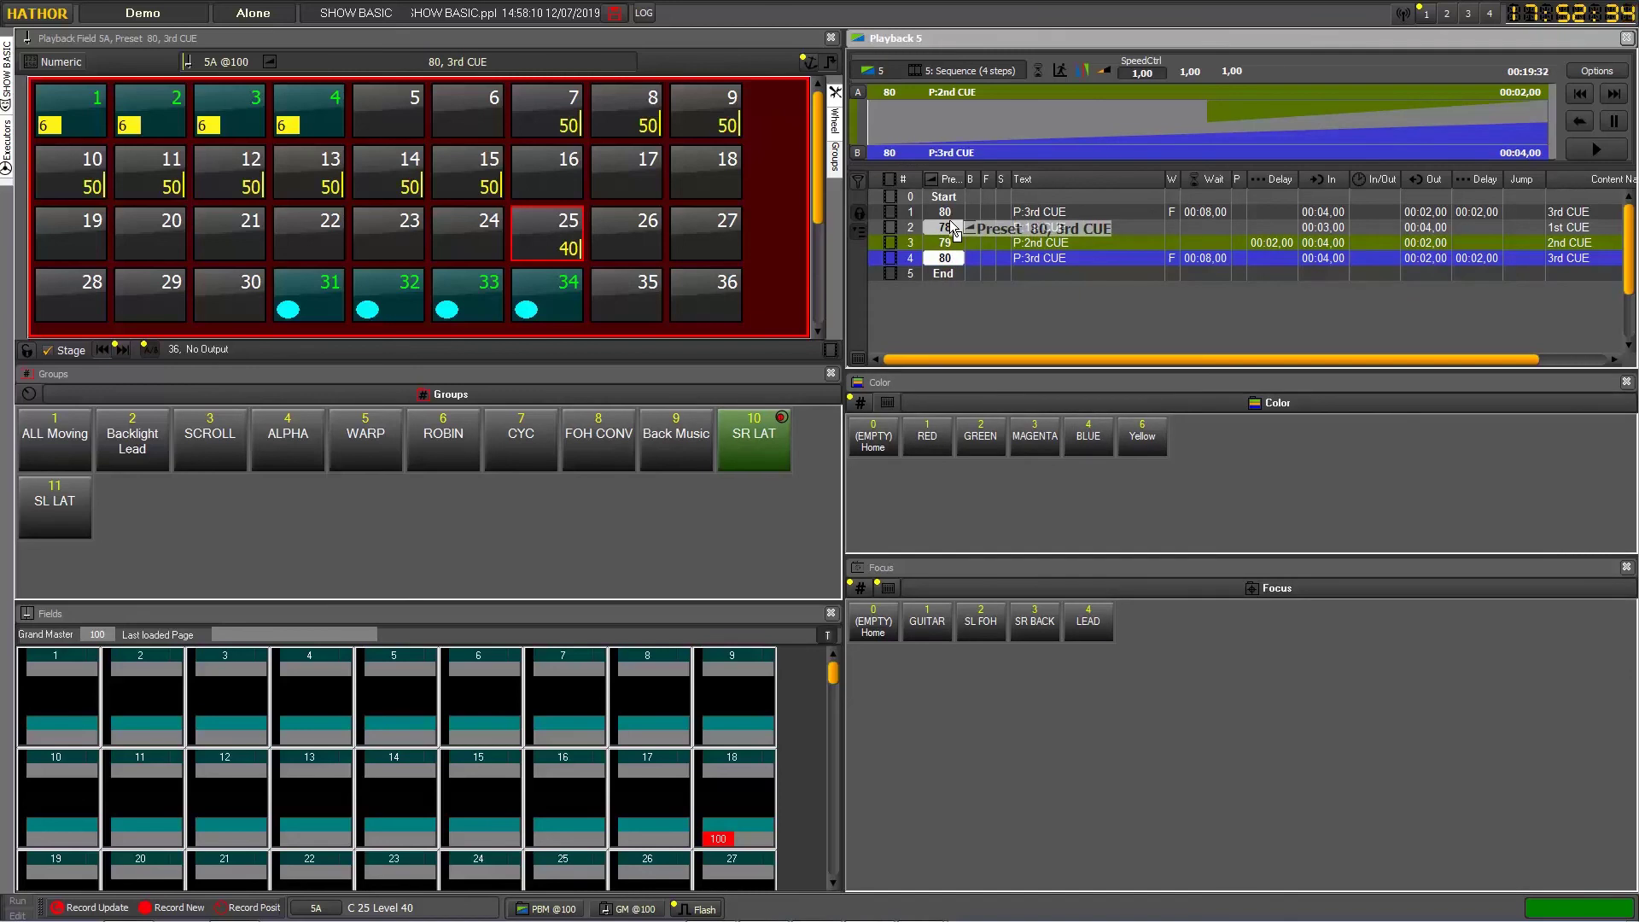
left_click_drag(950, 224, 950, 224)
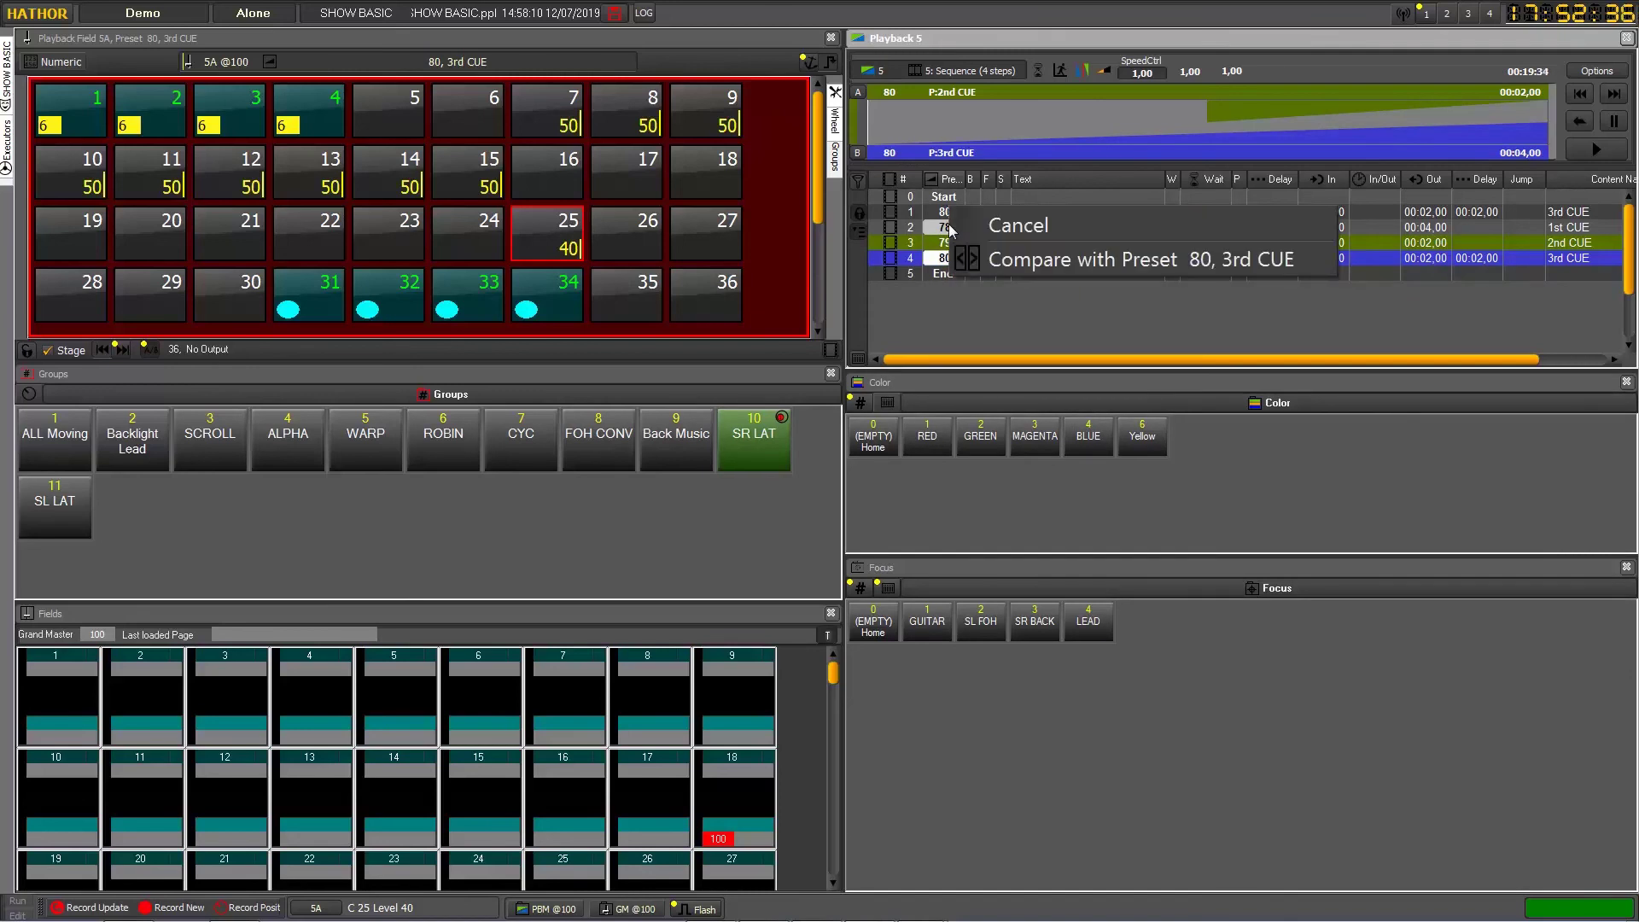
left_click(987, 345)
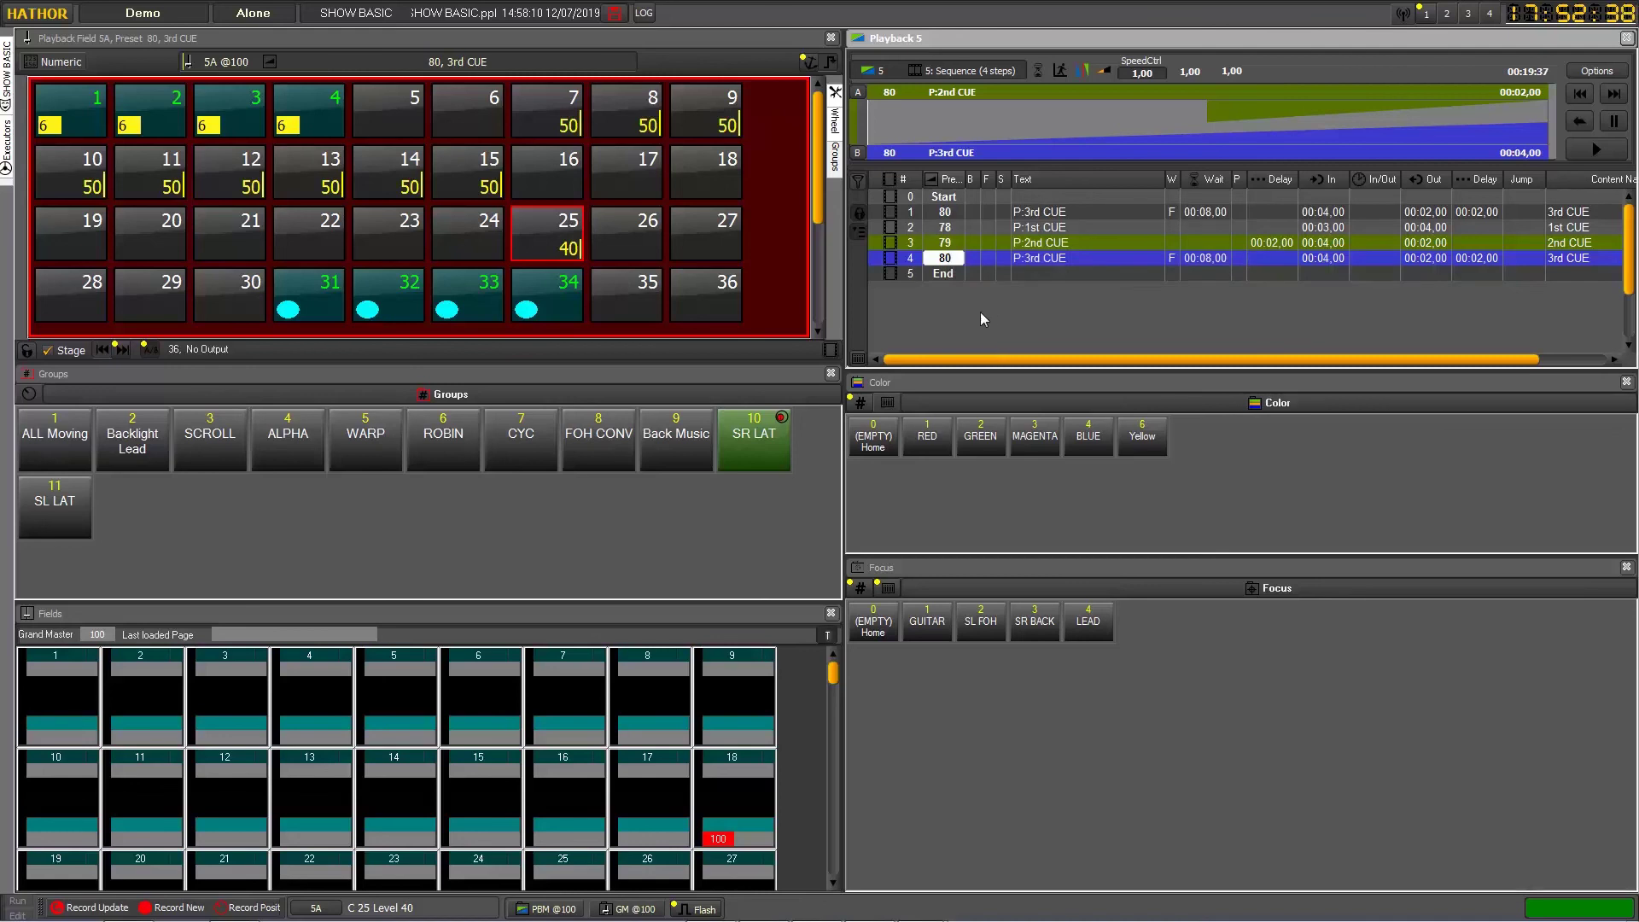